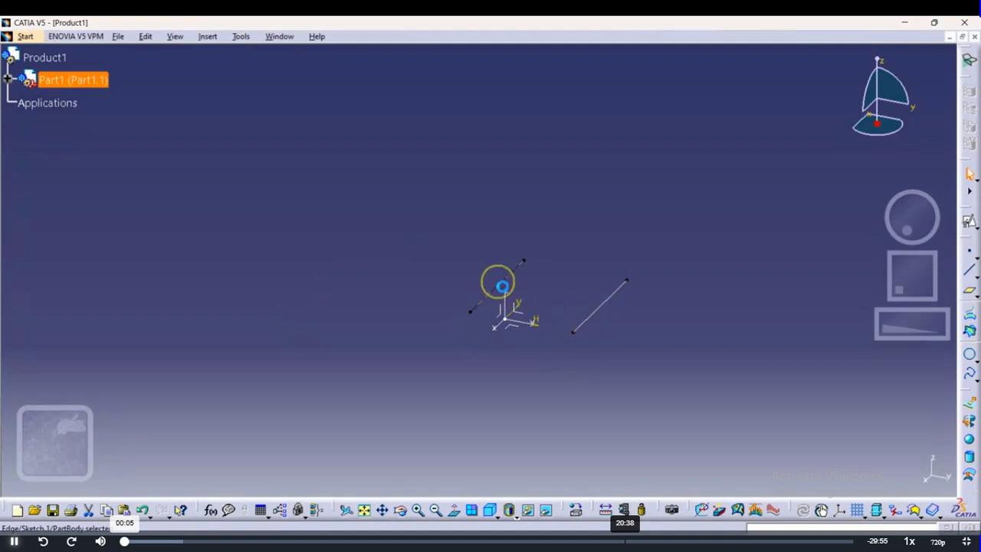
Step: Dimension the distance between the two parallel lines inside the second line's sketch, and leave the sketch
double_click(591, 312)
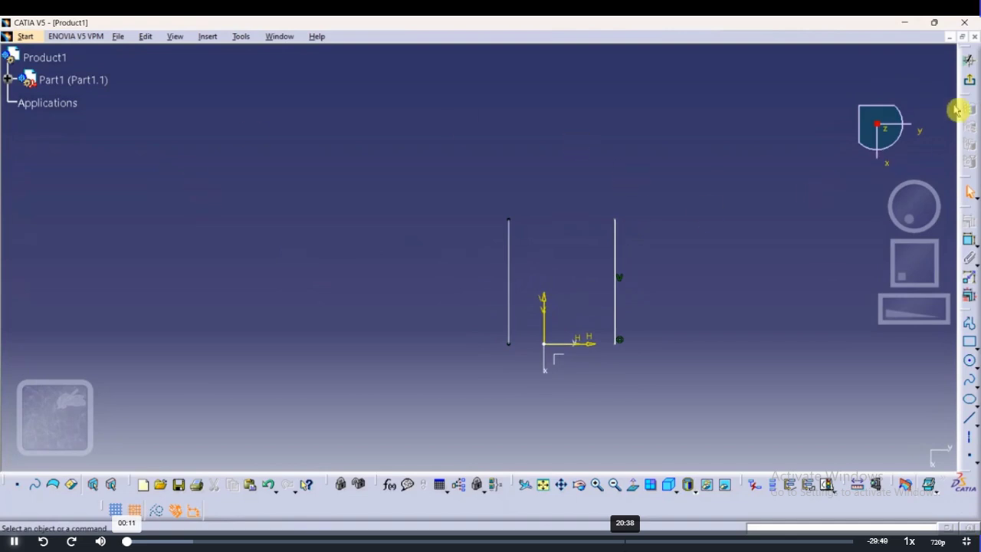
left_click(972, 242)
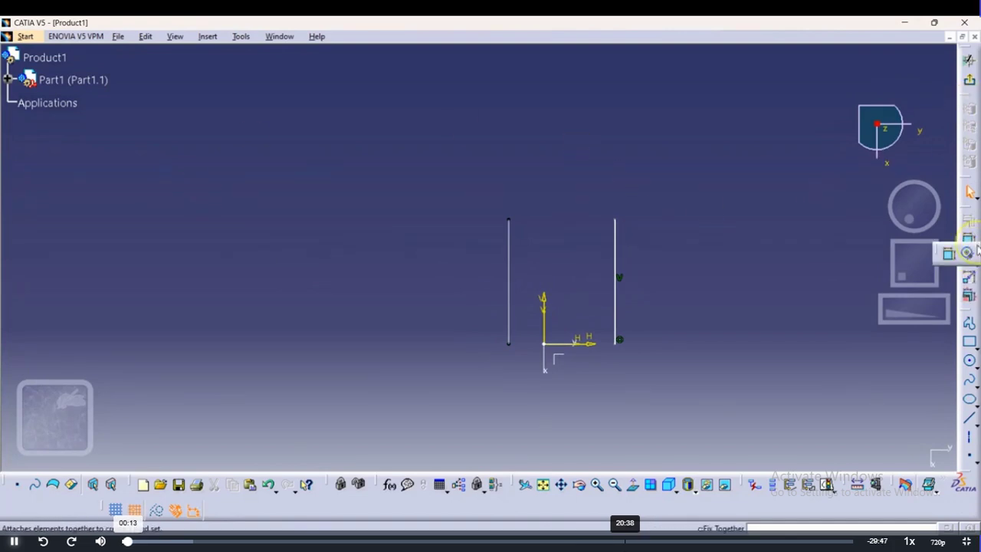
left_click(945, 259)
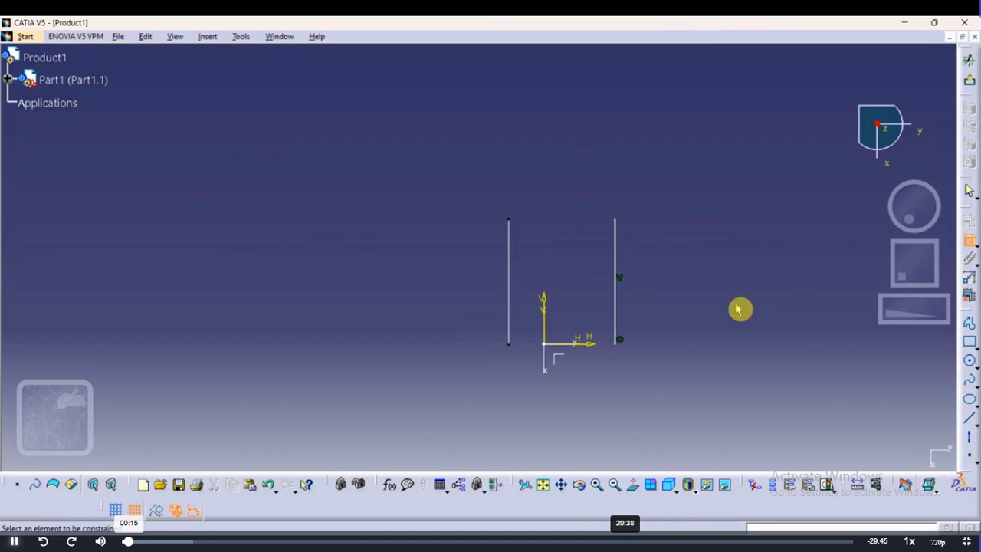
left_click(511, 290)
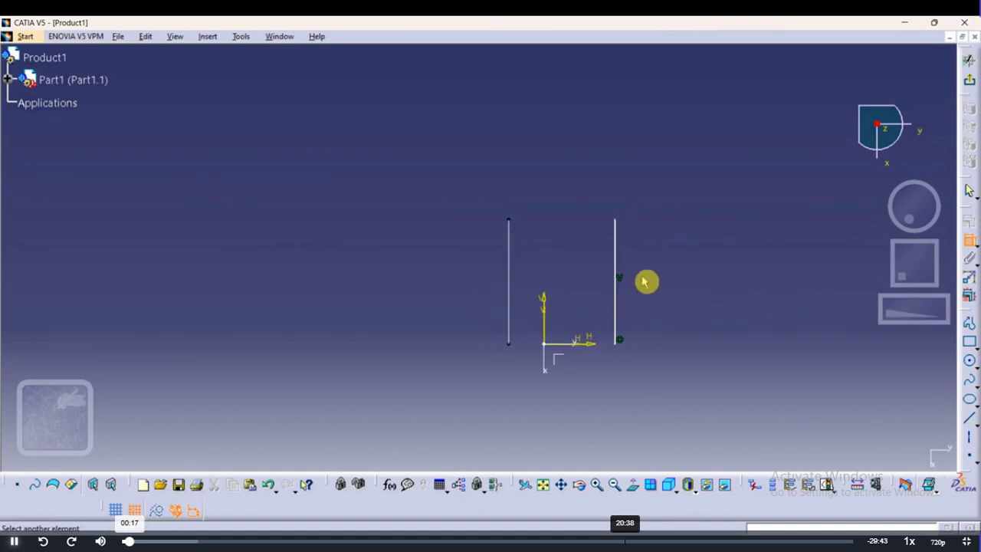
left_click(616, 305)
left_click(566, 214)
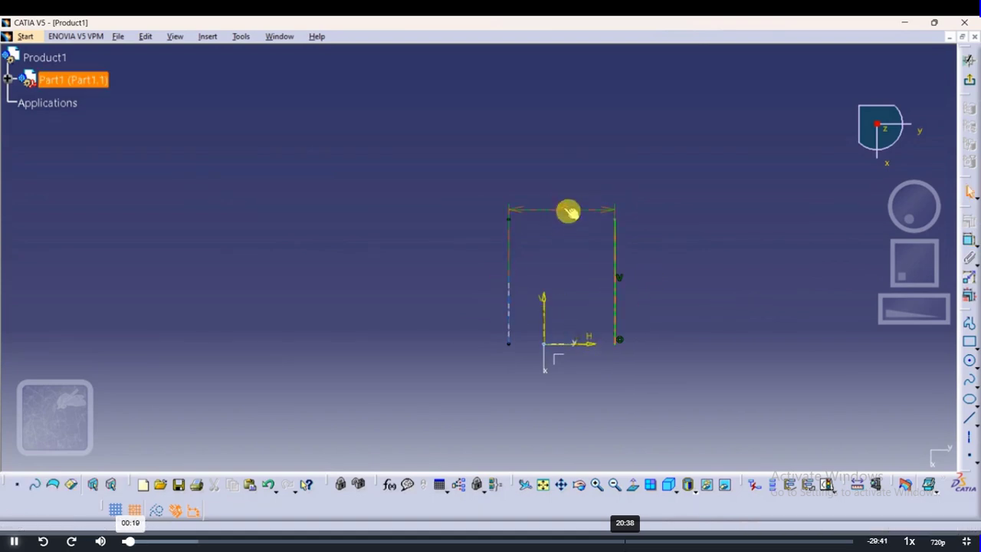
double_click(564, 210)
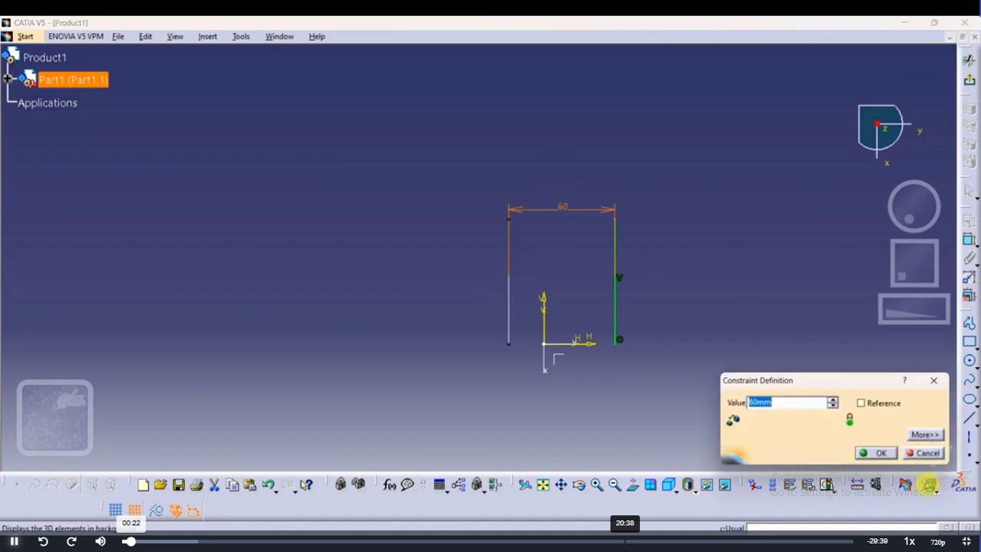
left_click(874, 452)
left_click(809, 355)
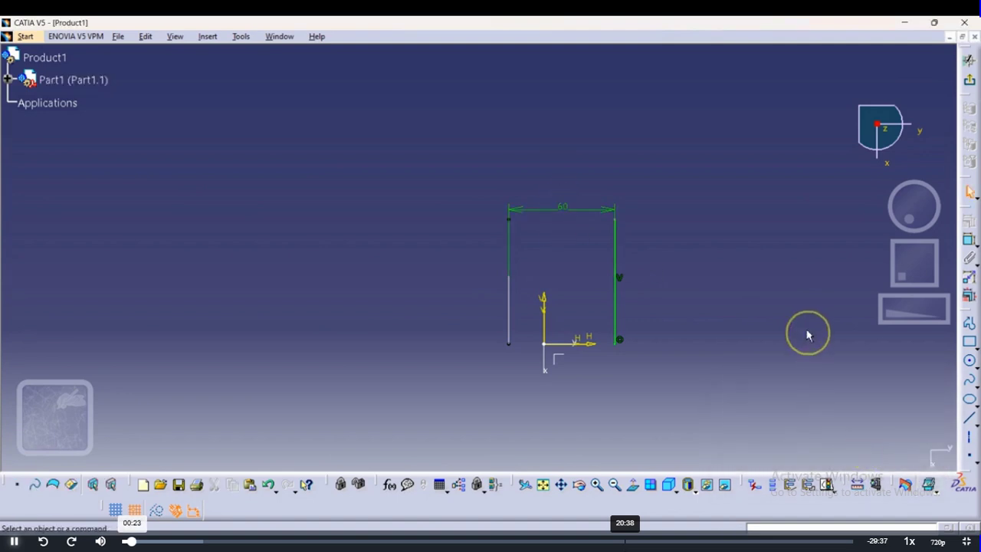
left_click(970, 84)
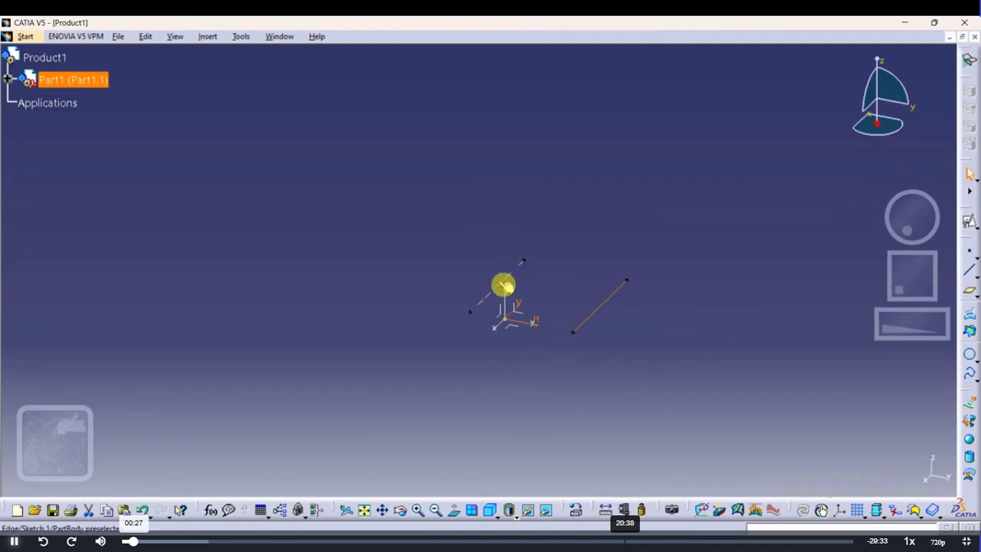
left_click(503, 278)
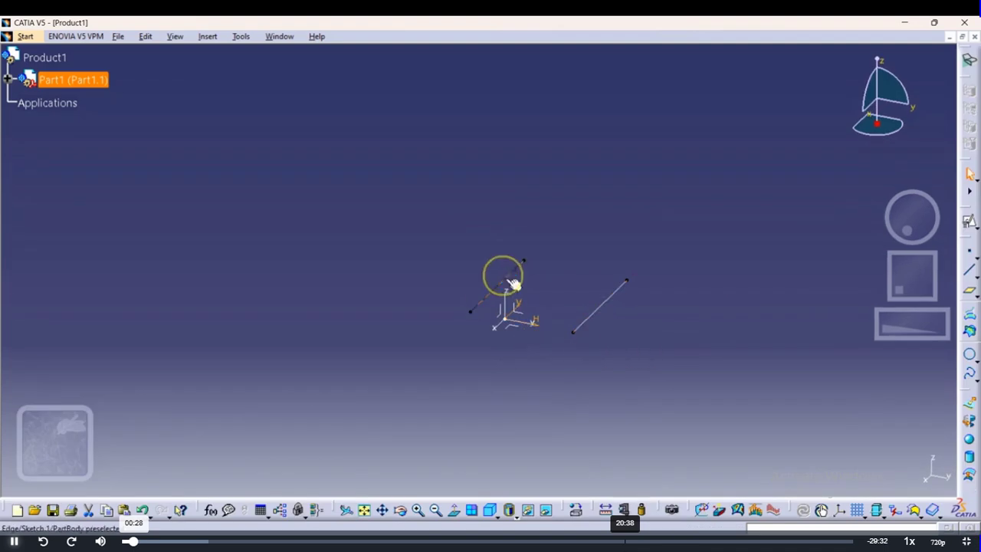
left_click(595, 308)
left_click(572, 407)
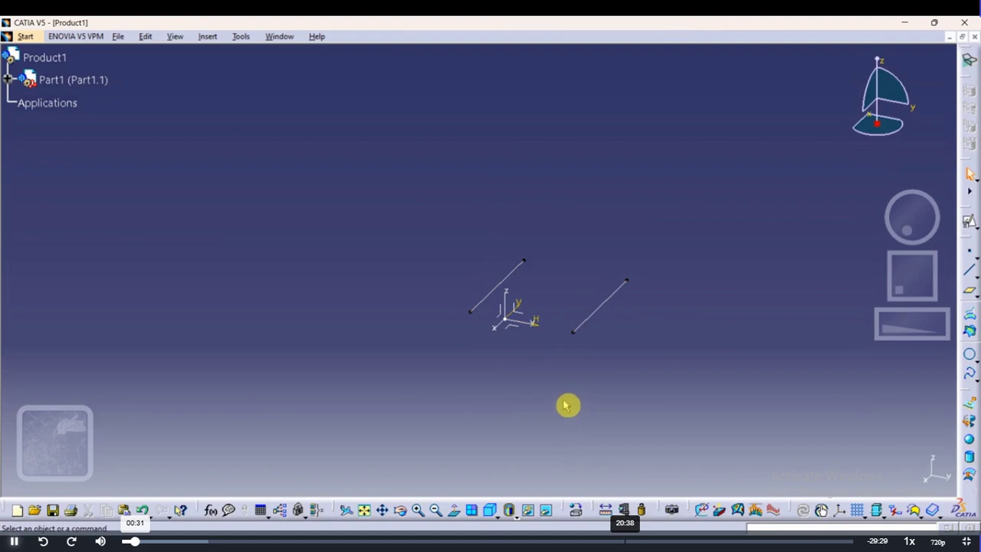
Step: Start a circular swept surface with the Two guides and radius subtype, using the two parallel lines as guide curves
left_click(175, 39)
mouse_move(207, 36)
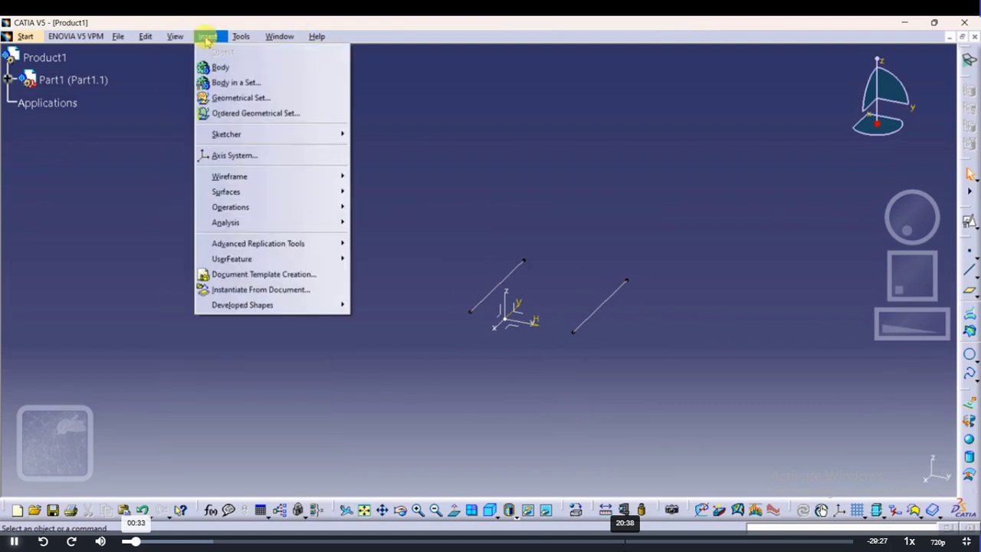
mouse_move(246, 193)
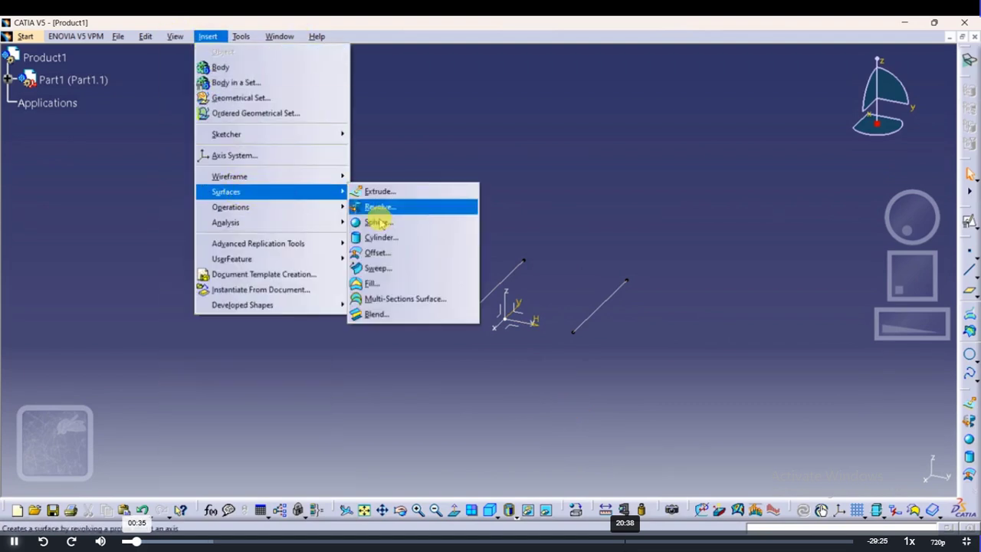
left_click(377, 268)
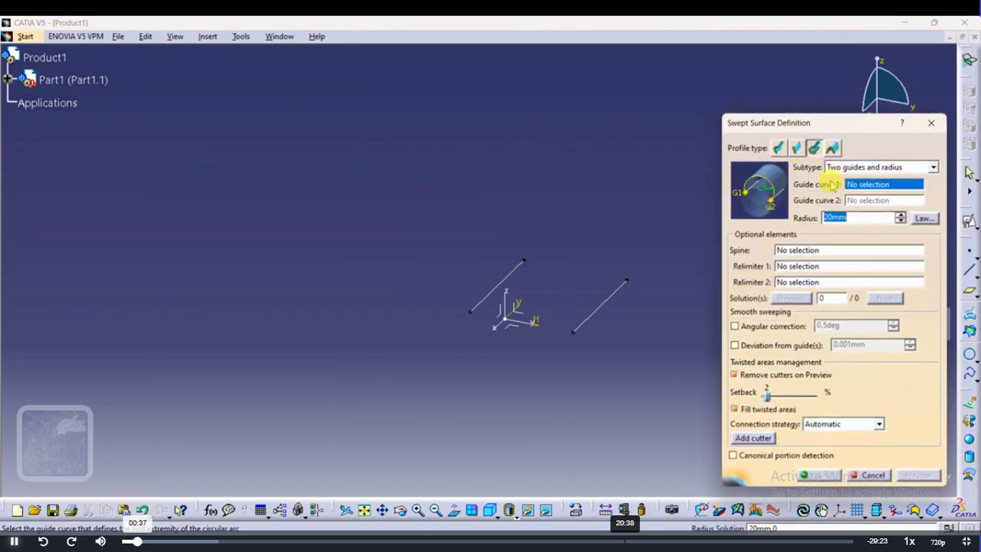
left_click(881, 168)
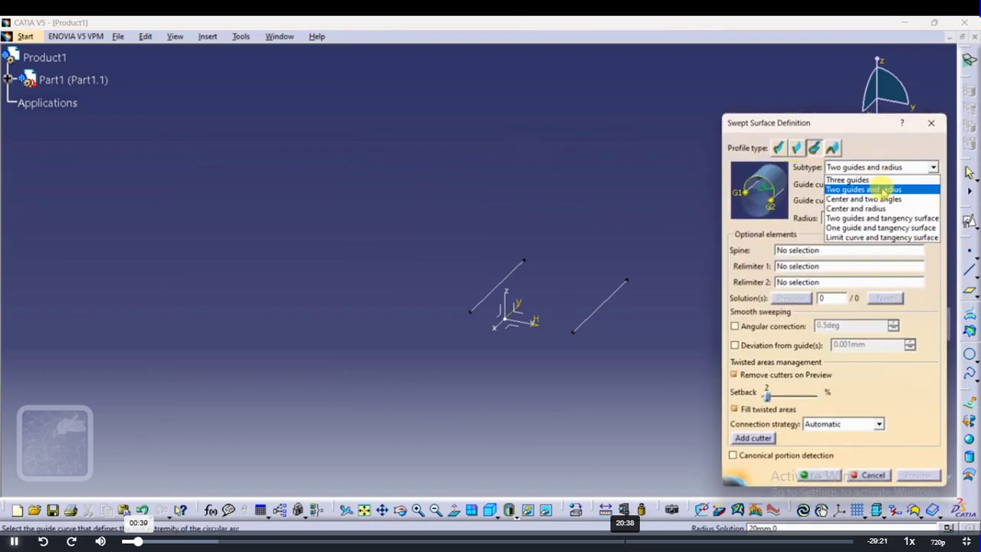
left_click(881, 189)
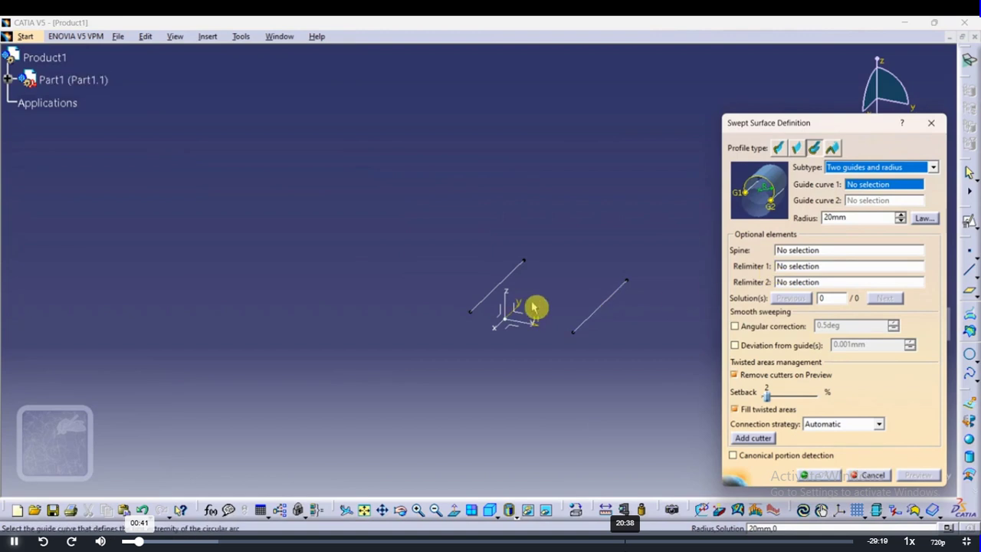
left_click(488, 296)
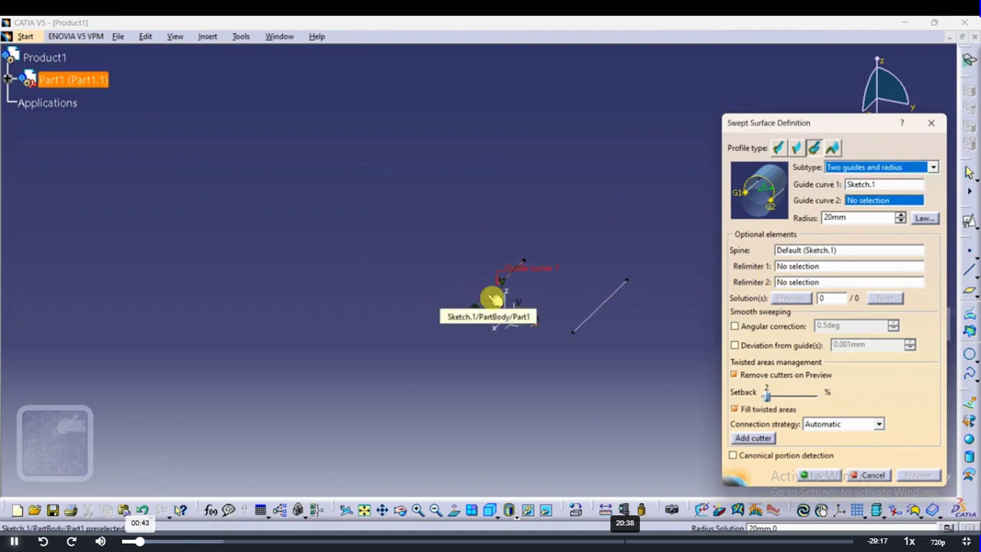
left_click(598, 309)
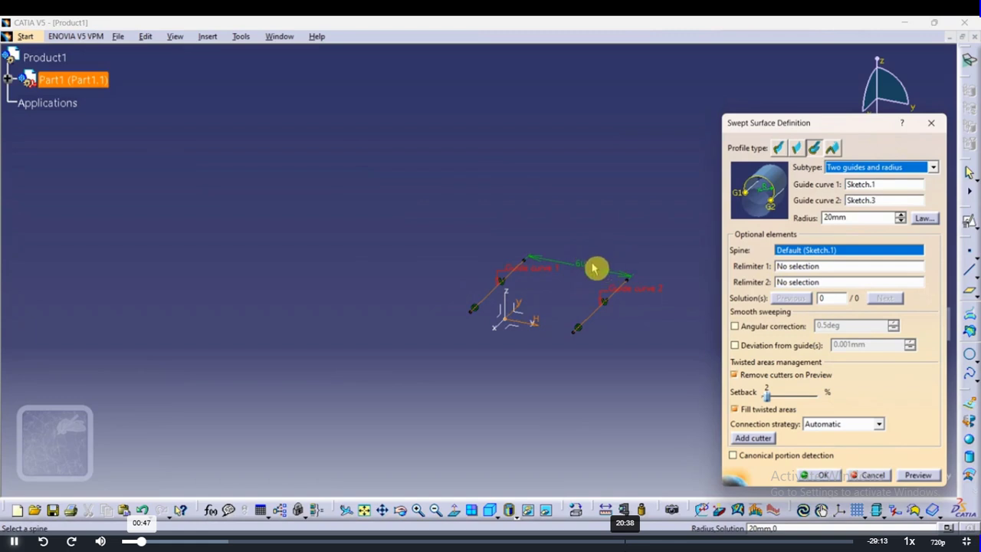
Step: Set the sweep radius to 30 mm and preview the possible solutions from the first through the sixth
left_click(863, 218)
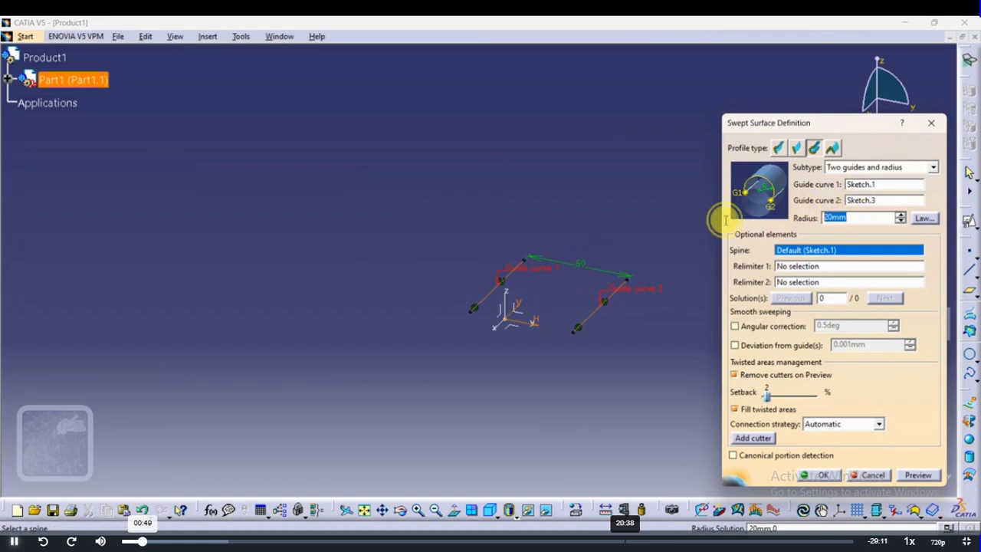
type("30")
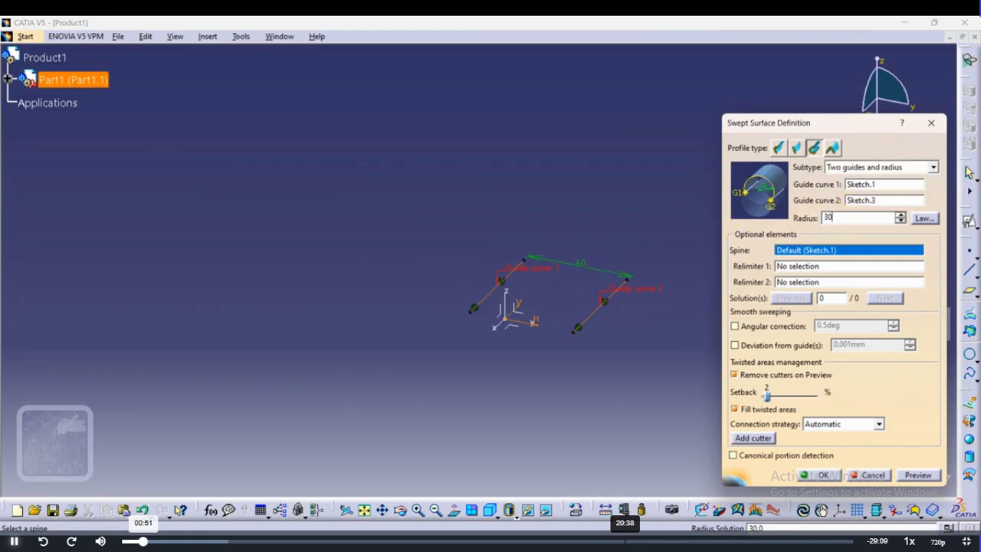
left_click(935, 474)
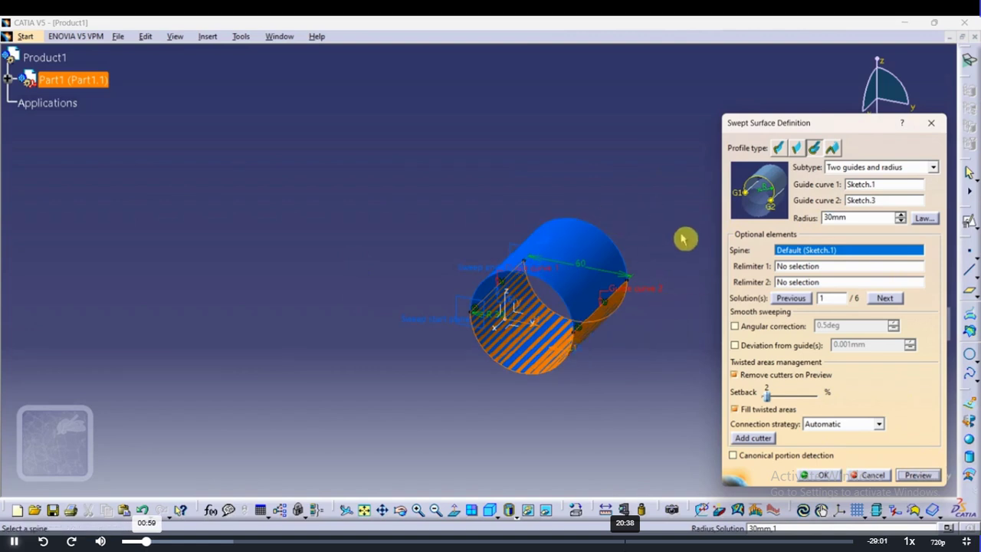
left_click(883, 298)
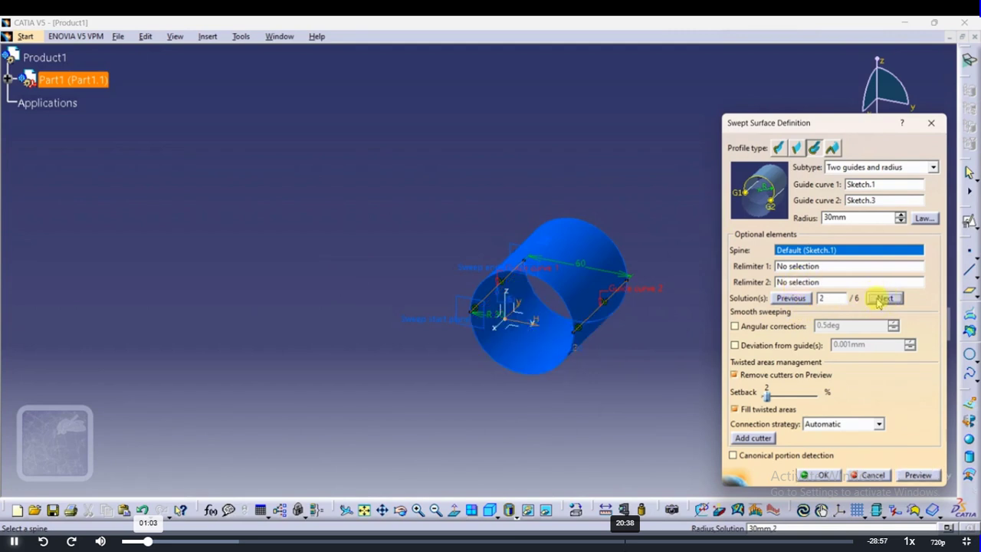
left_click(881, 299)
left_click(881, 298)
left_click(881, 299)
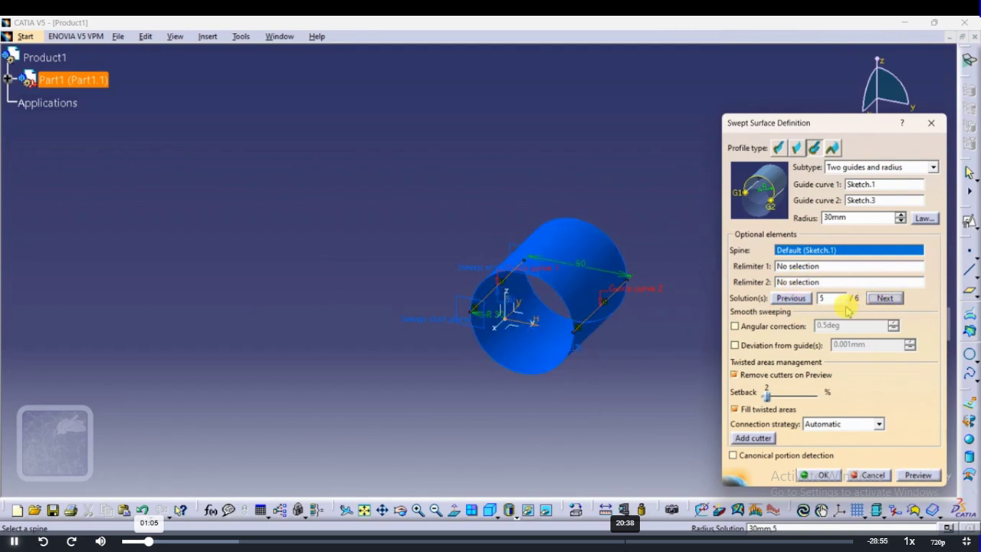
left_click(885, 299)
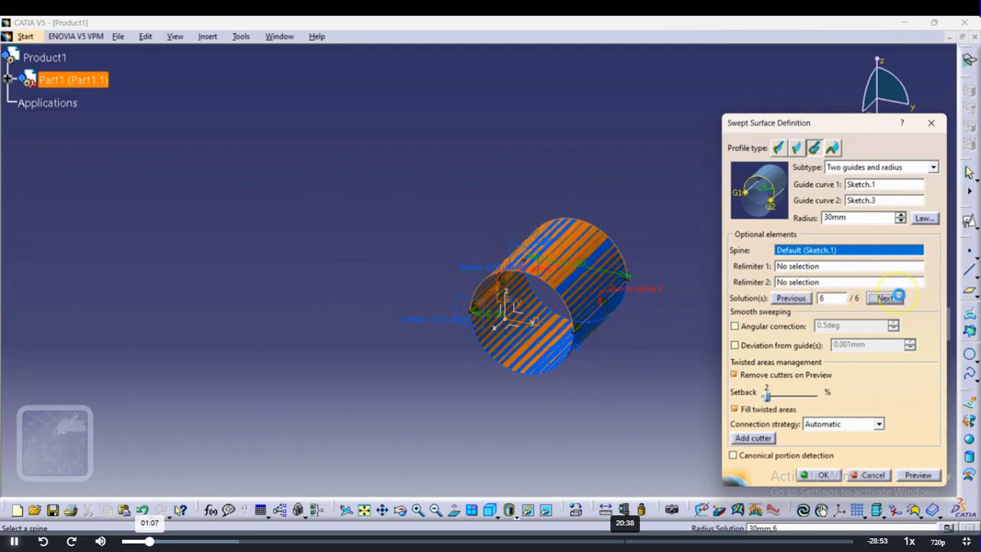
Step: Turn on angular correction and deviation from guides for the swept surface, and cancel its definition
left_click(789, 282)
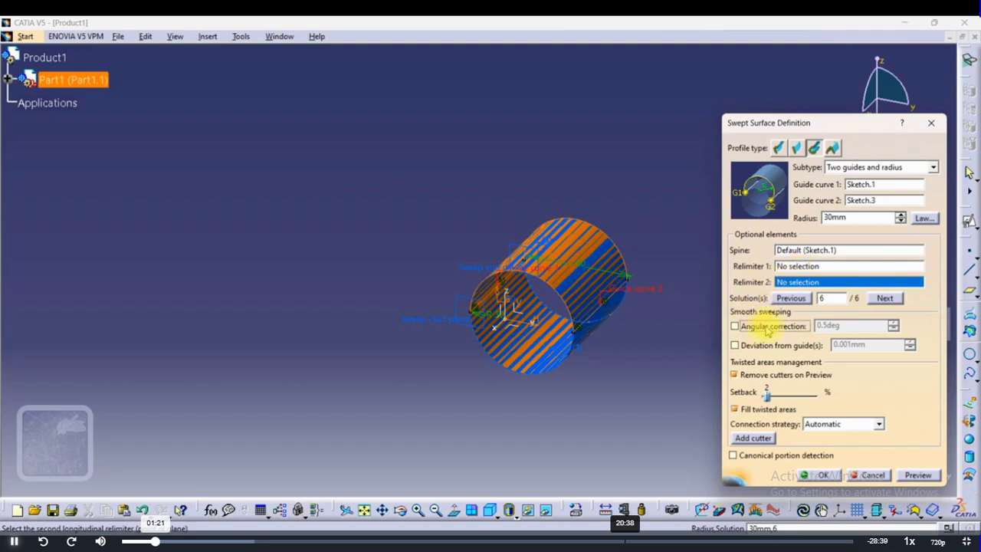
left_click(766, 327)
left_click(762, 346)
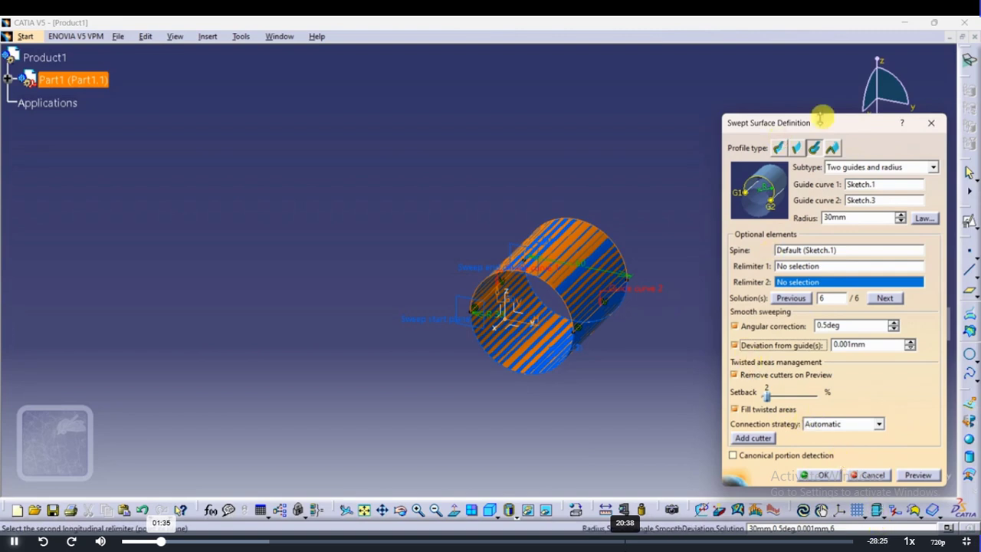
left_click(832, 170)
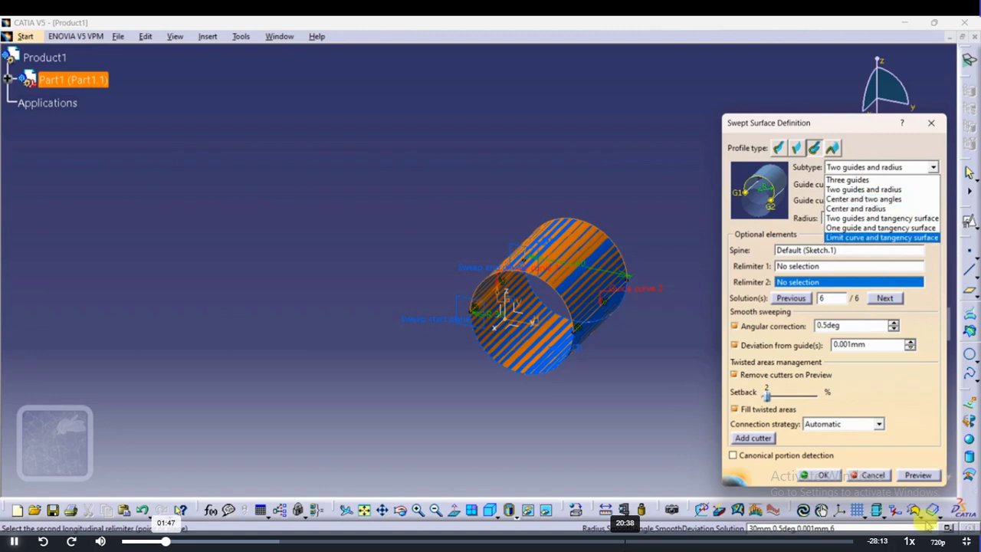
left_click(869, 477)
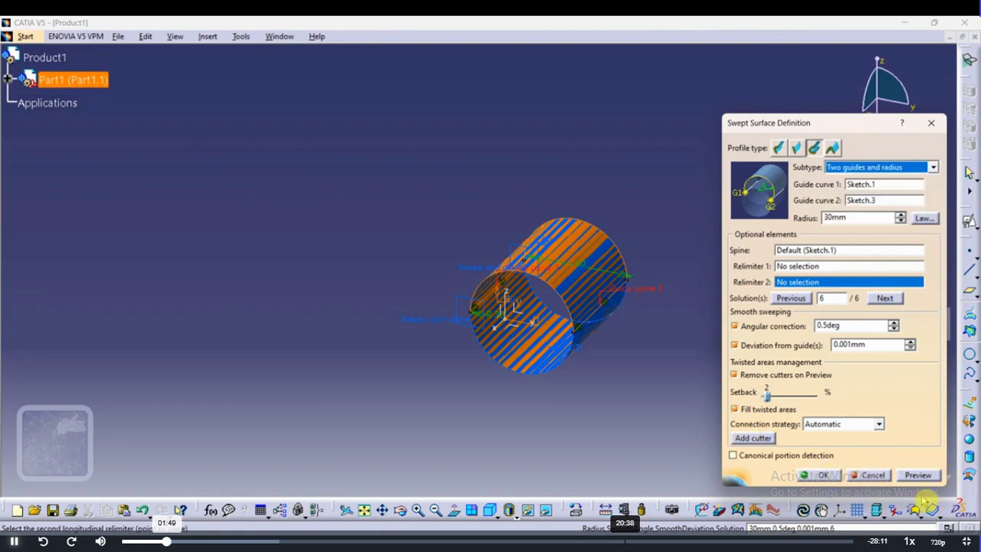
left_click(874, 475)
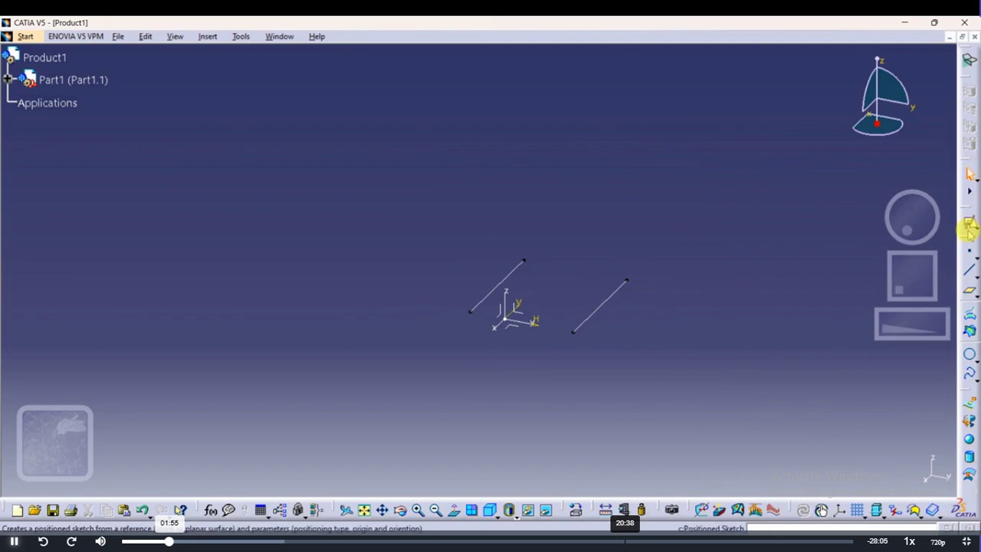
Step: Create a new part in the Wireframe and Surface Design workbench, with the default name and hybrid design enabled
left_click(24, 36)
mouse_move(39, 67)
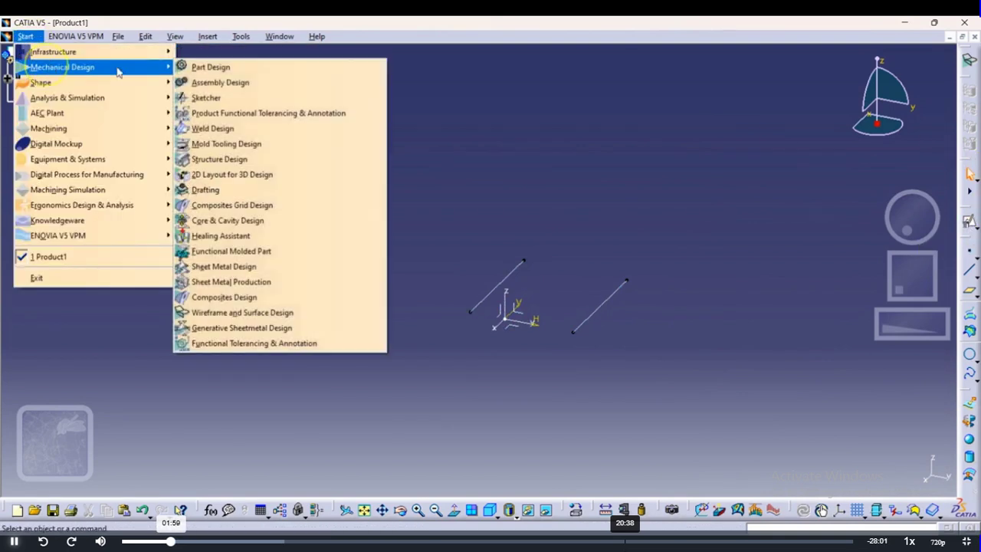
left_click(248, 312)
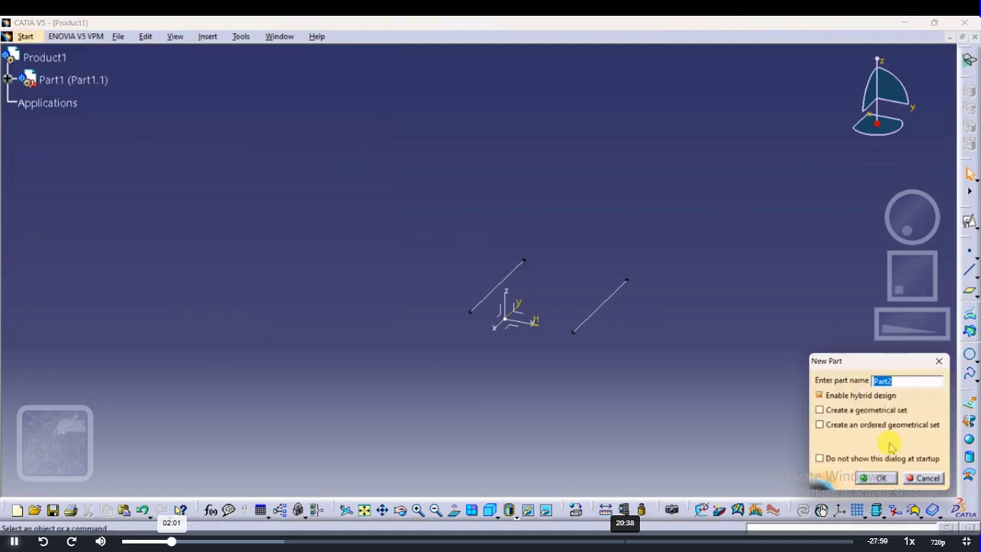
left_click(876, 477)
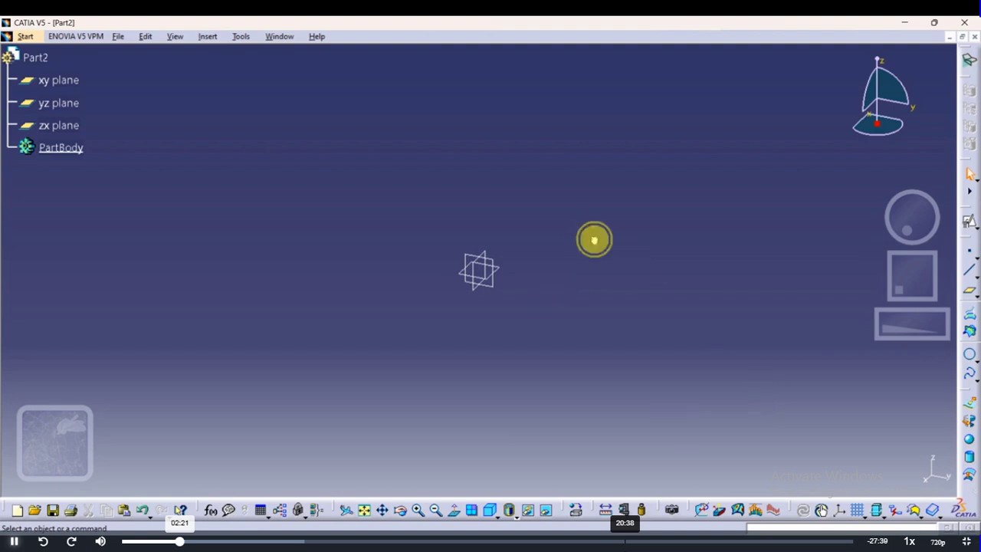
Step: Hide the xy, yz and zx planes and insert a standard axis system at its default location
left_click_drag(416, 306, 479, 283)
right_click(479, 283)
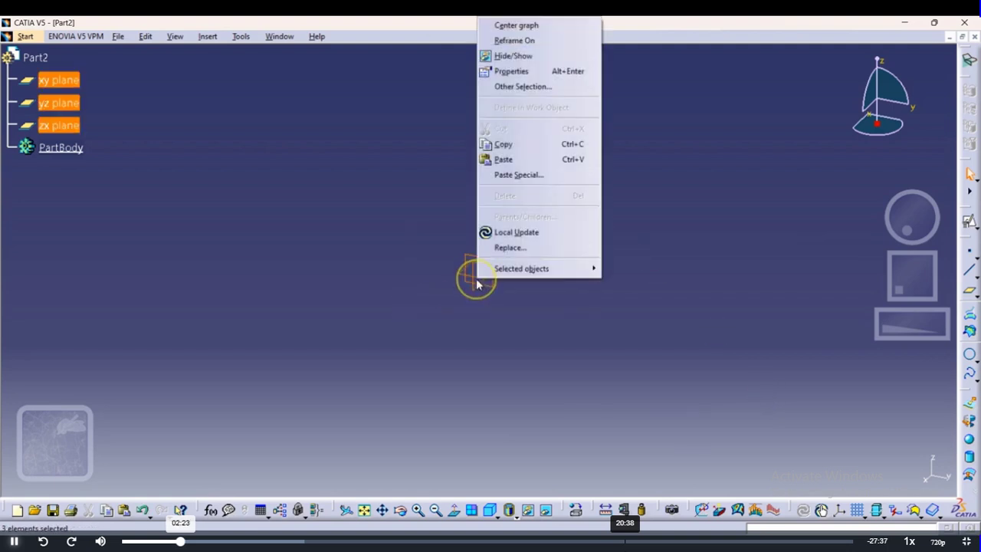
left_click(506, 57)
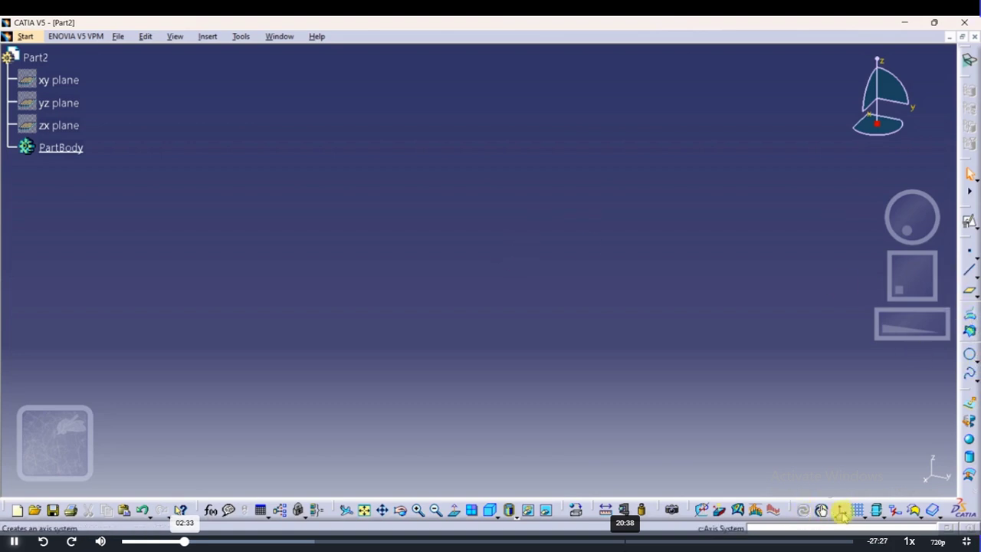
left_click(840, 510)
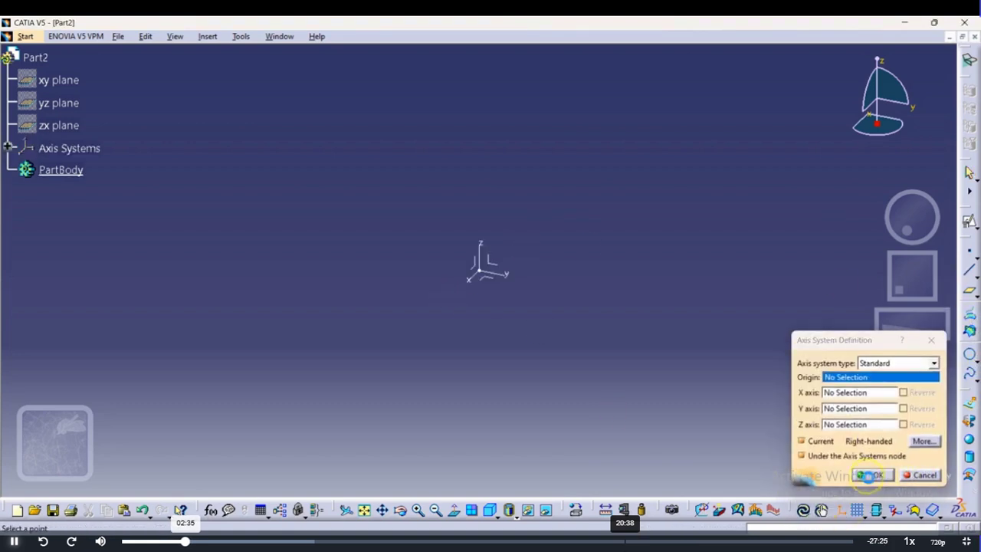
left_click(872, 476)
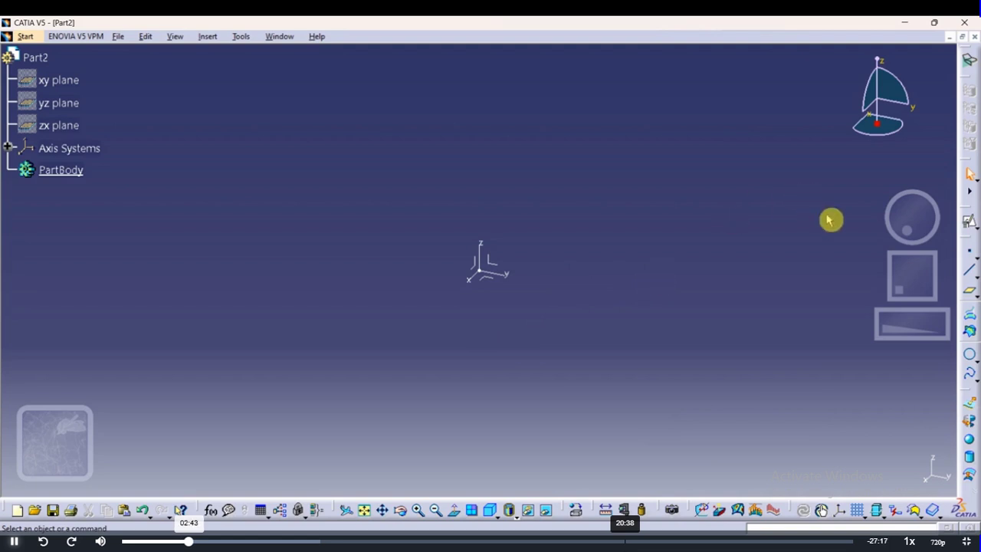
Step: Create a positioned sketch on the axis system's XY plane with H reversed and axes swapped, and draw a vertical line from the origin
left_click(970, 223)
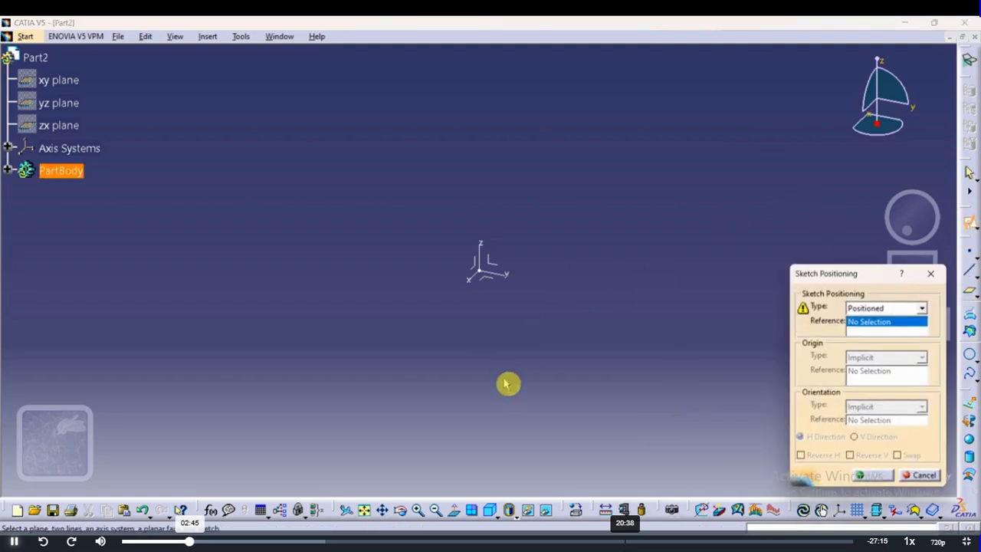
left_click(488, 278)
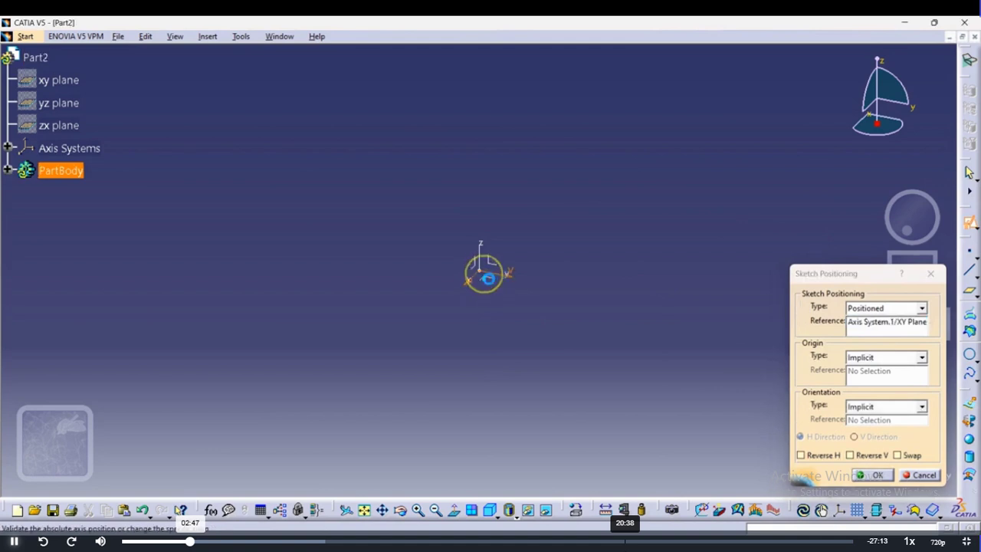
left_click(837, 438)
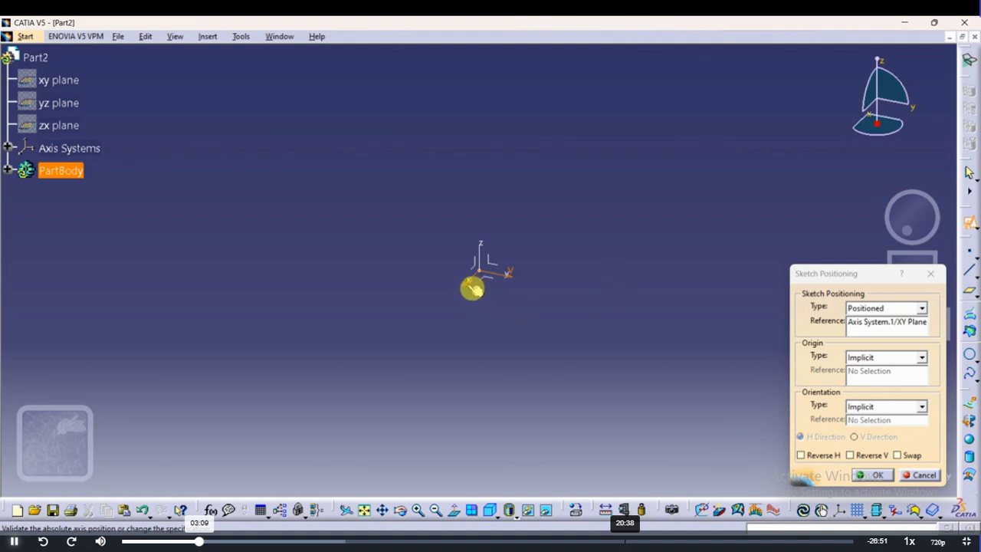
left_click(835, 455)
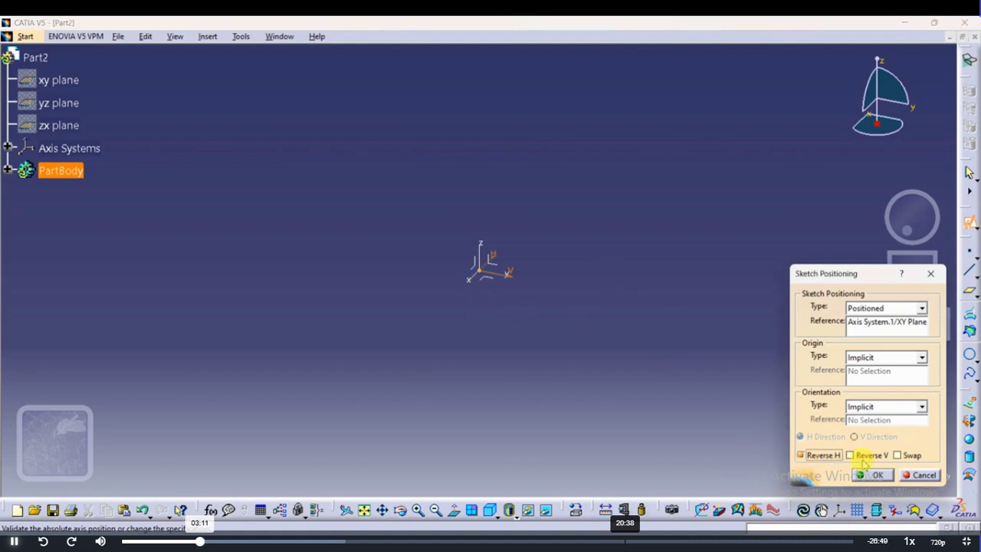
left_click(873, 475)
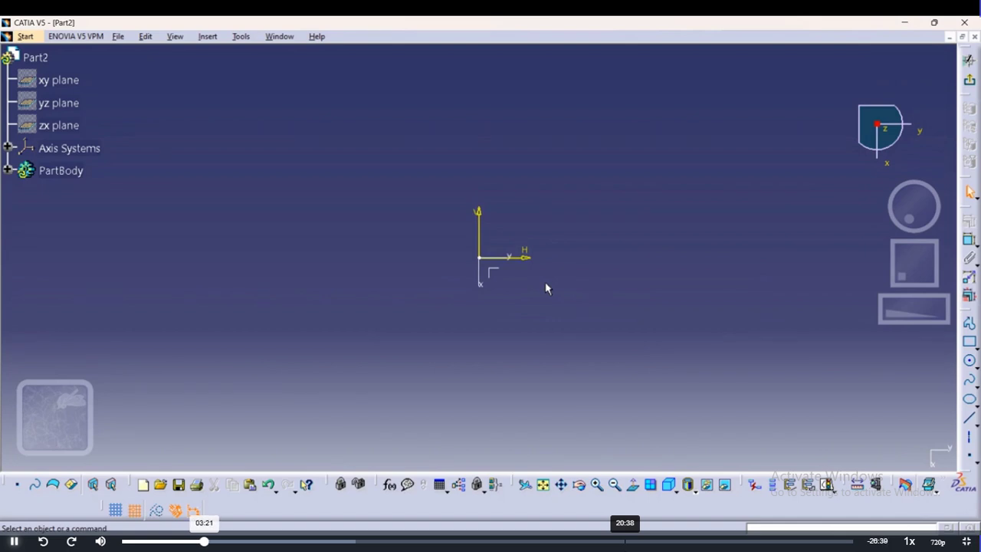
left_click(969, 423)
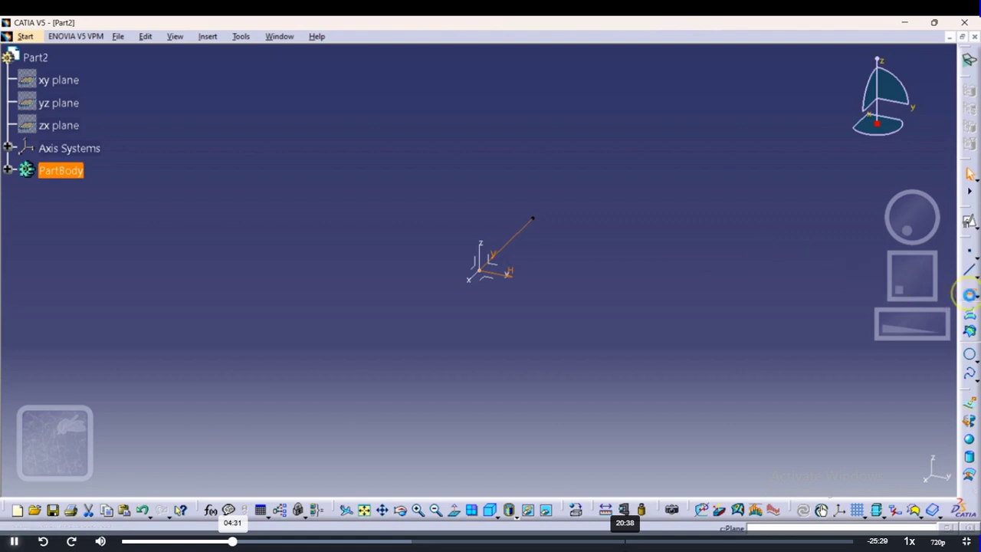
Step: Create a plane offset 60 mm from the axis system's XY plane
left_click(968, 293)
left_click(491, 291)
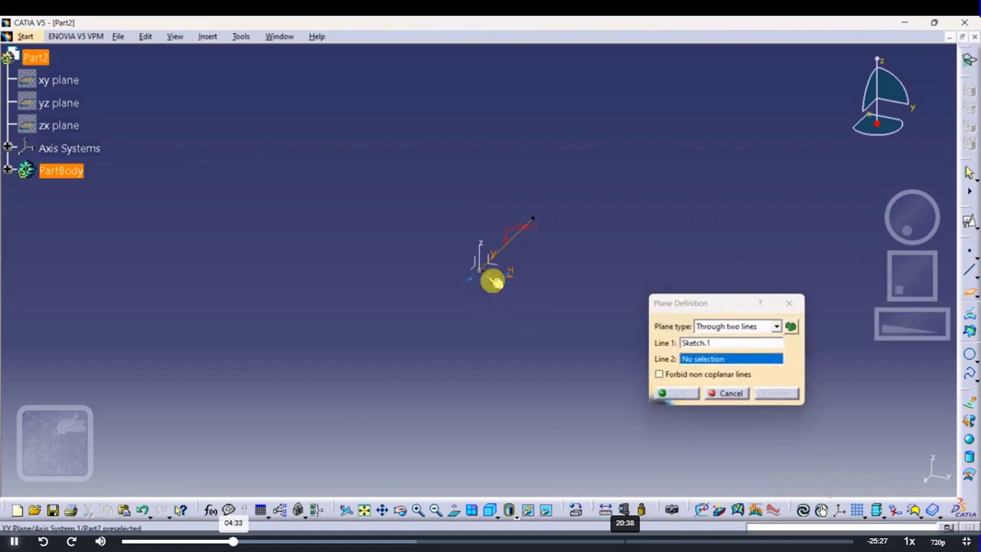
left_click(698, 326)
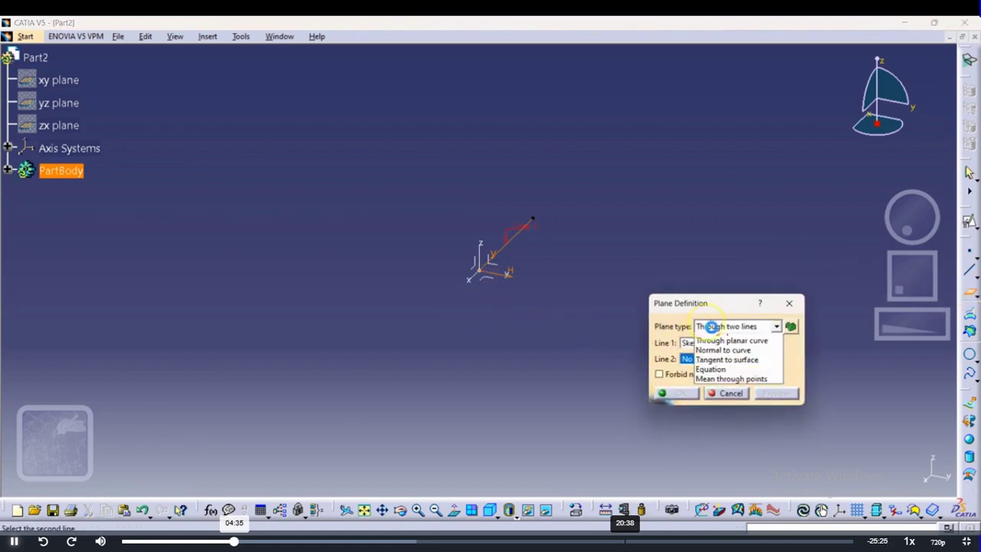
left_click(711, 340)
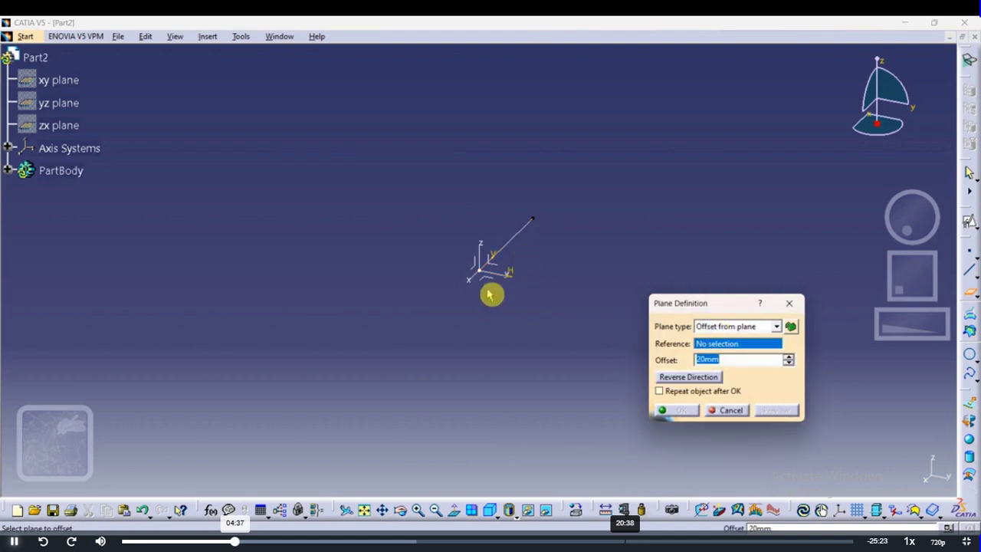
left_click(491, 282)
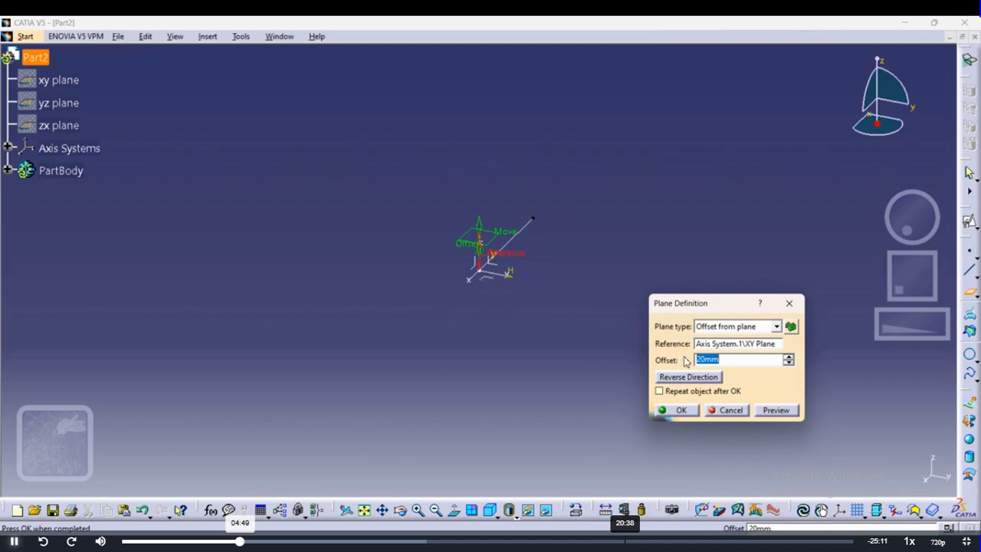
type("60")
key("Return")
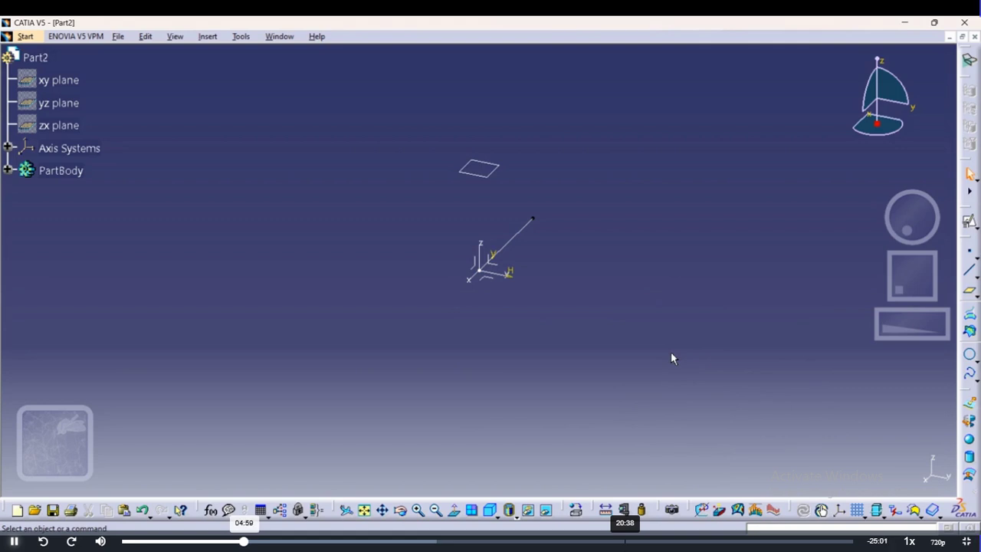
Step: Start a positioned sketch on the offset plane with Reverse H and Swap enabled
left_click(970, 225)
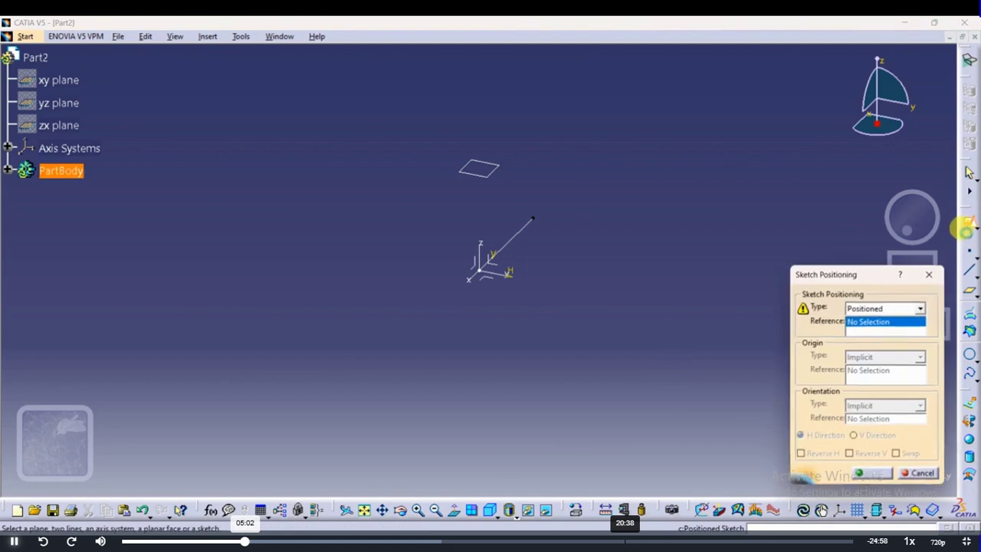
left_click(486, 178)
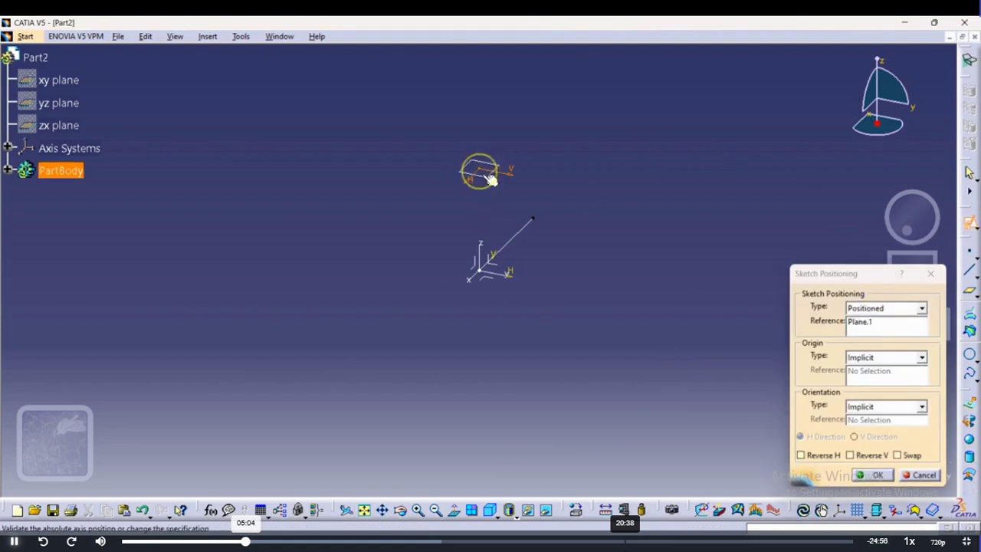
left_click(831, 456)
left_click(898, 455)
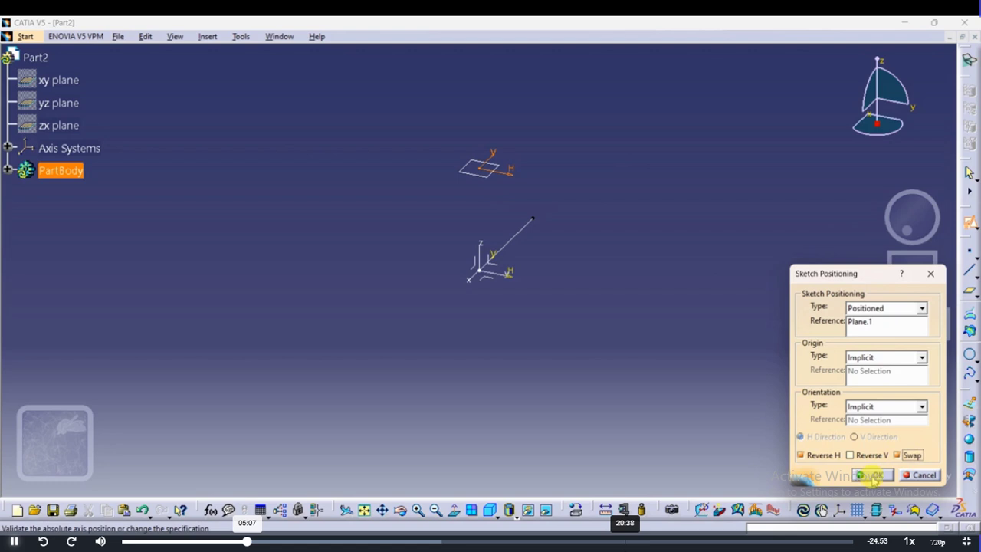
left_click(872, 476)
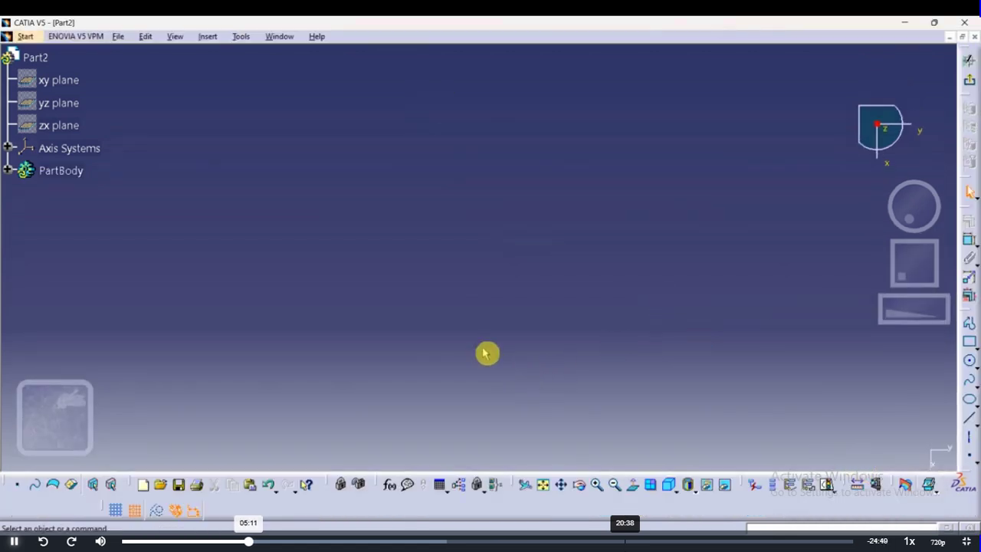
Step: Draw a short vertical line left of the V axis, starting level with the H axis, and exit the sketch
left_click(544, 485)
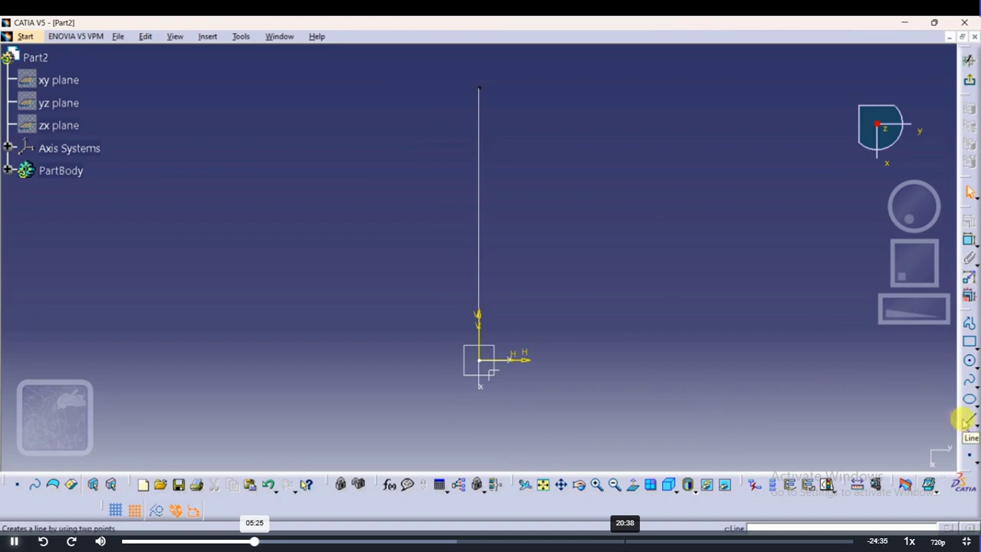
left_click(684, 330)
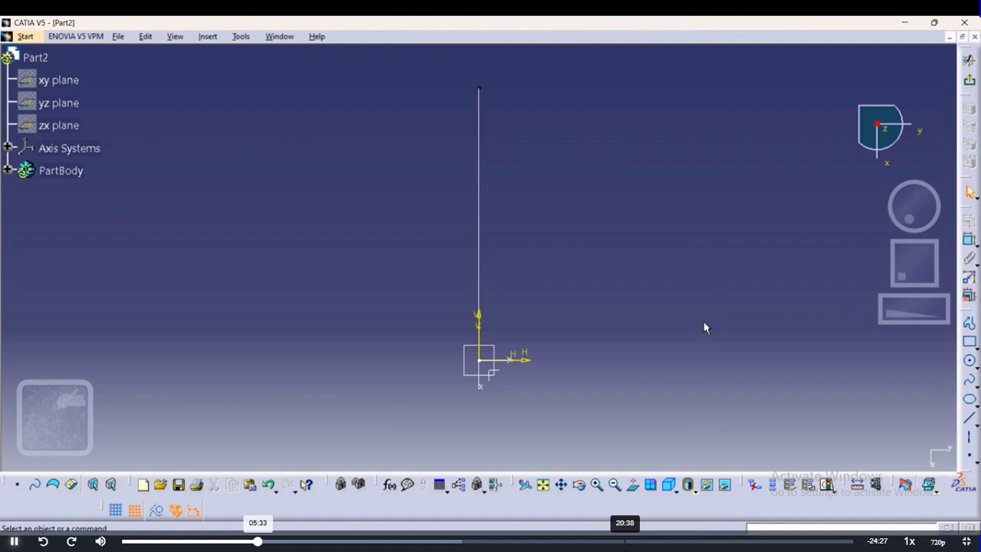
left_click(706, 328)
left_click(686, 348)
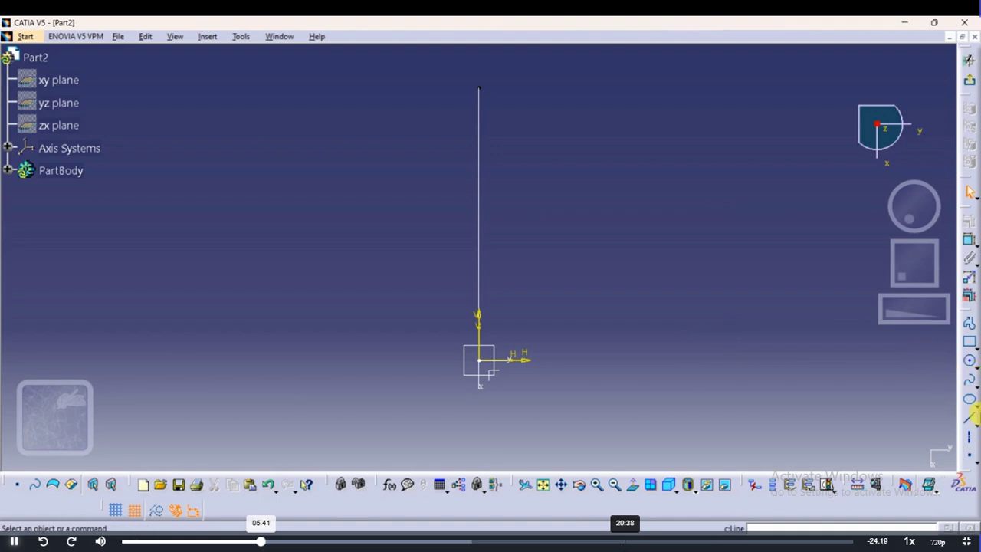
left_click(970, 418)
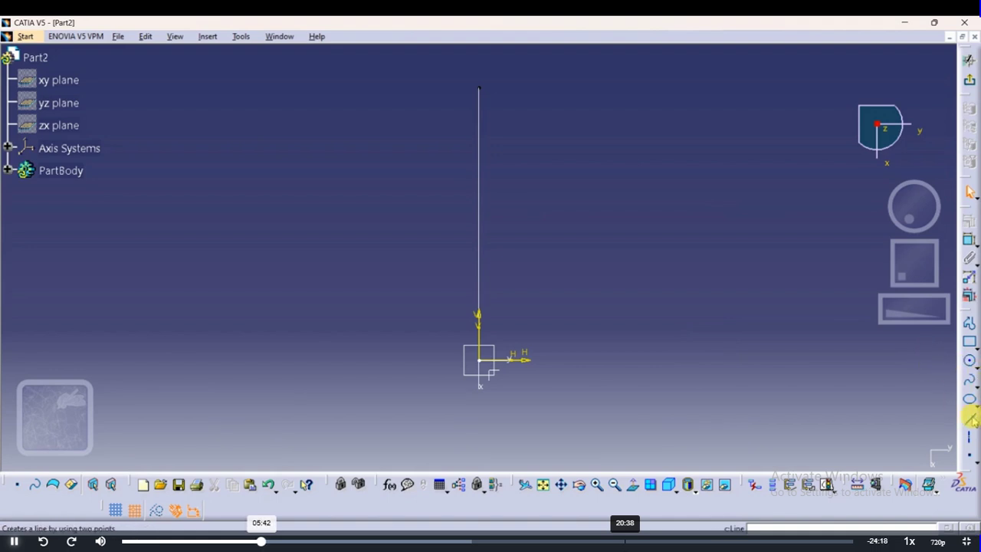
left_click(435, 362)
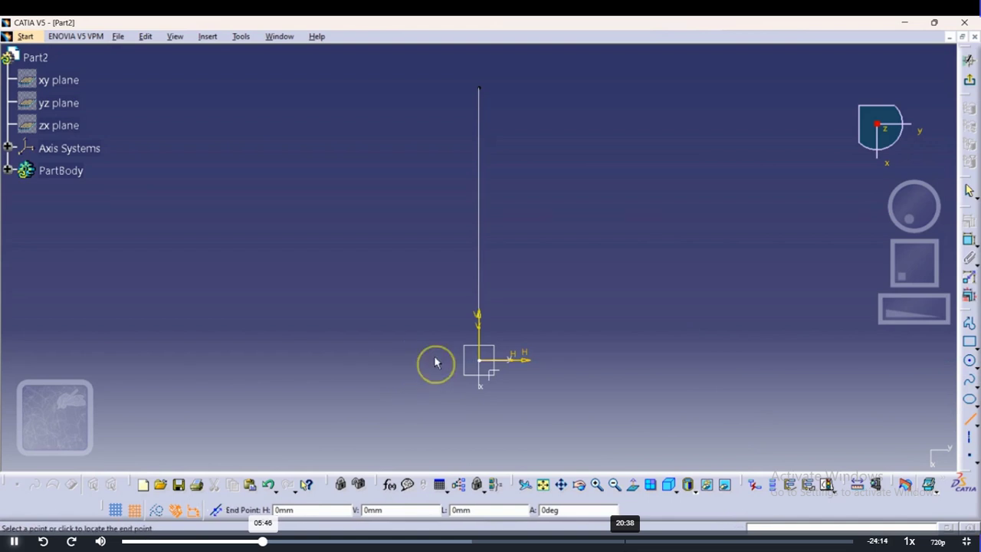
left_click(438, 243)
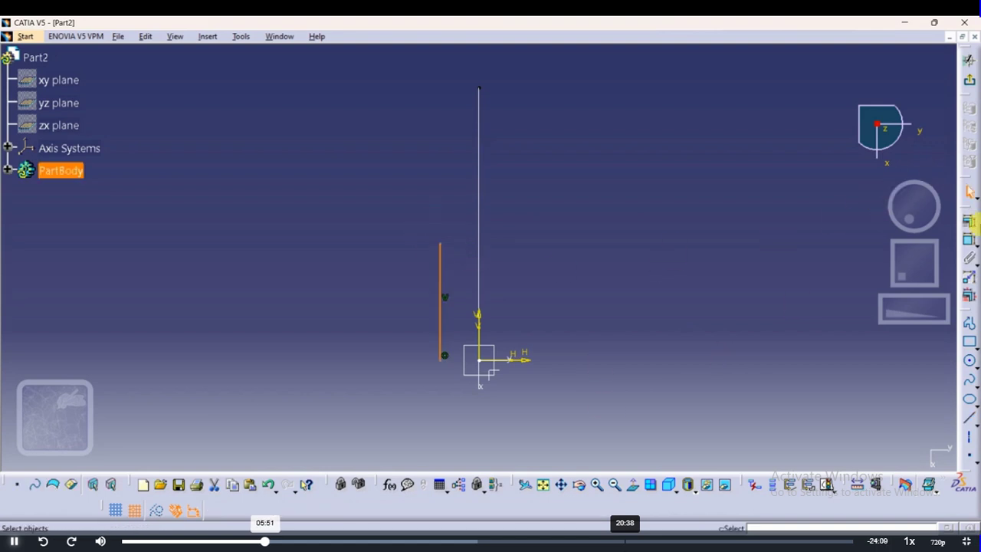
left_click(969, 79)
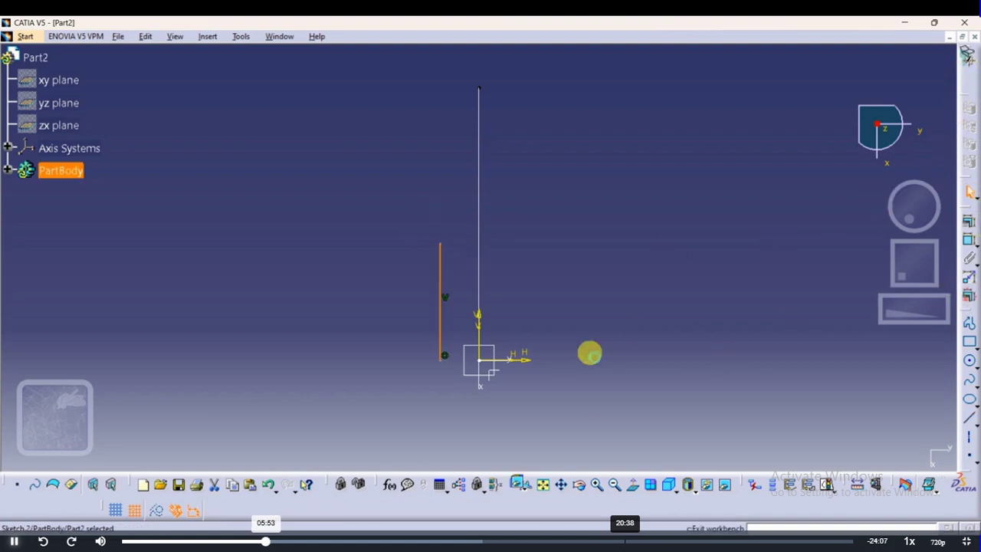
Step: Define a Center and two angles swept surface with the upper line as center curve and the lower line as reference curve, and preview it
mouse_move(433, 387)
middle_mouse_down()
mouse_move(414, 383)
mouse_move(463, 256)
mouse_move(437, 261)
middle_mouse_up()
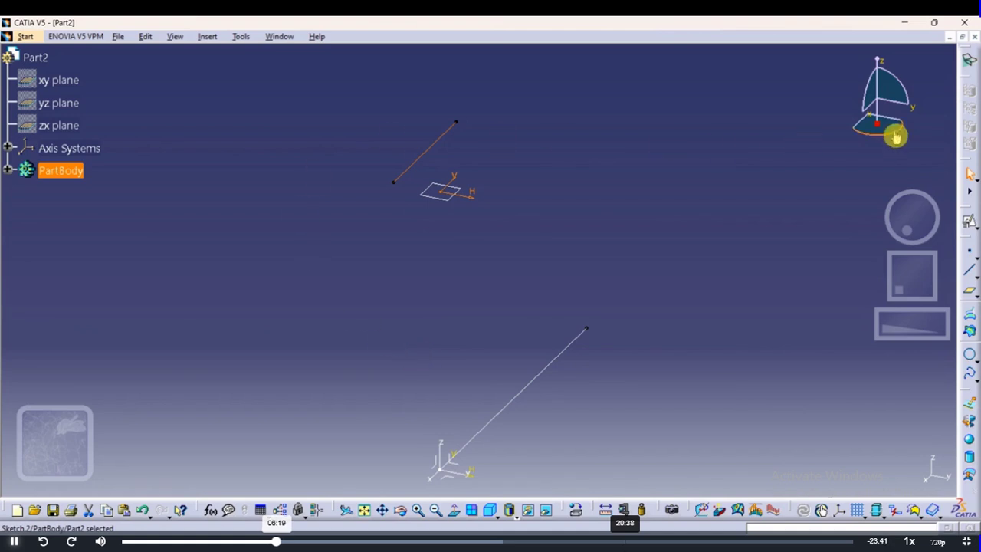
left_click(215, 37)
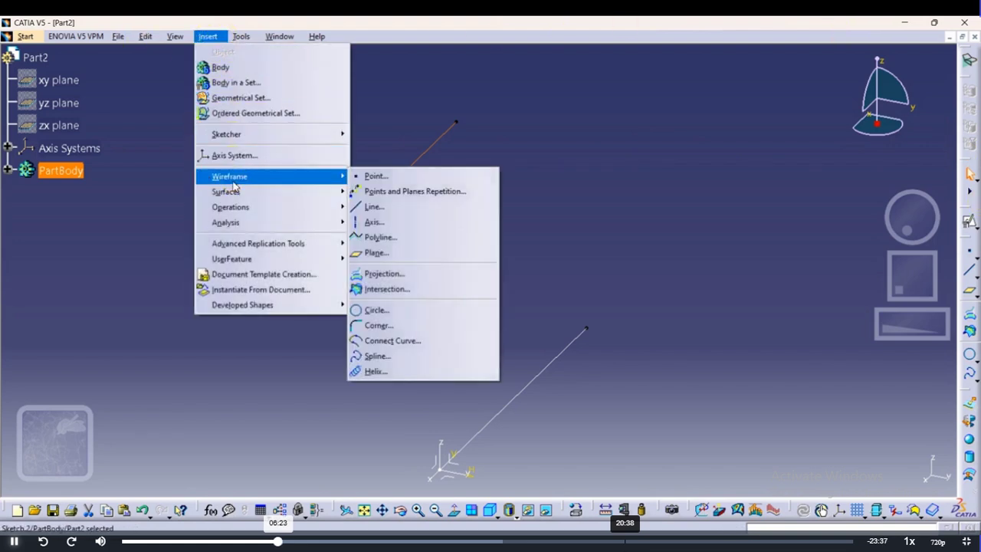
mouse_move(232, 193)
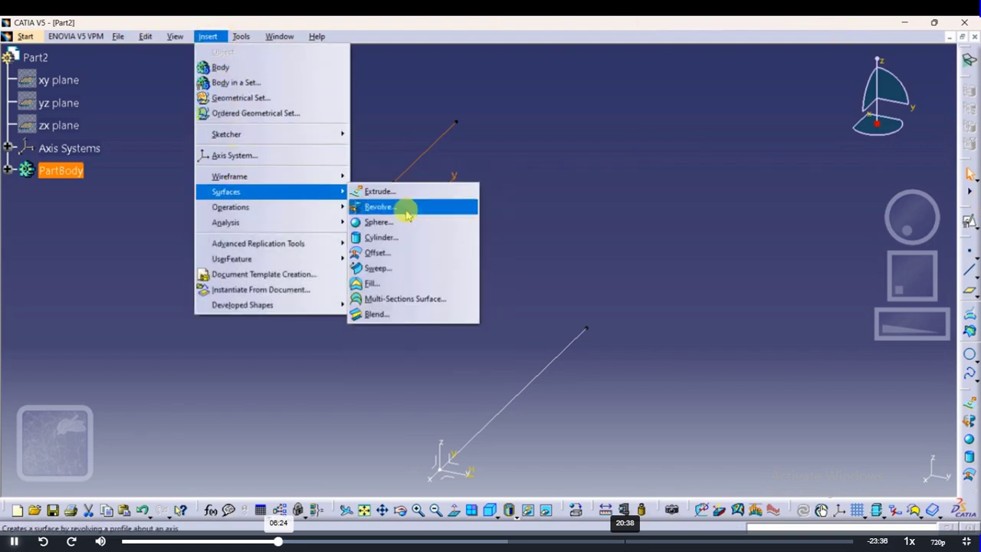
left_click(382, 268)
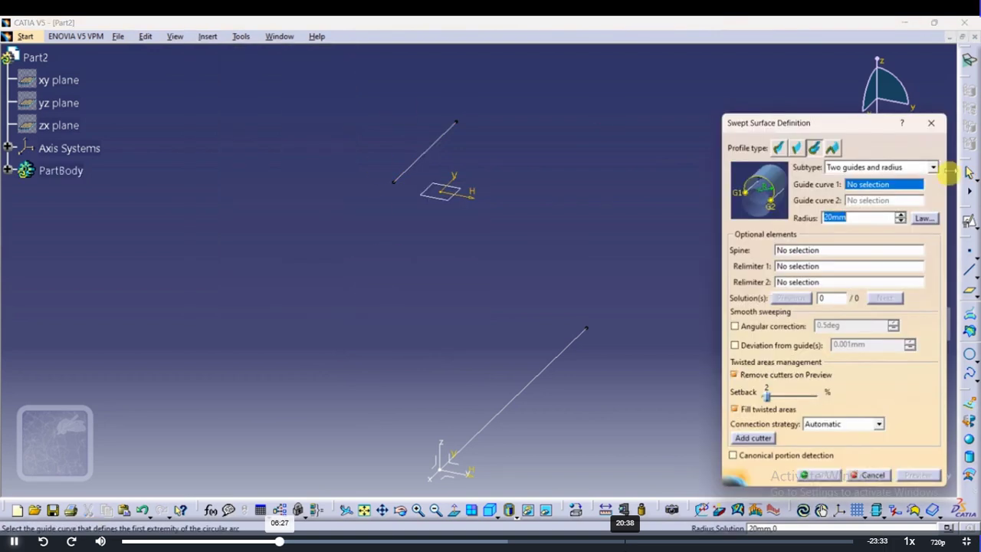
left_click(872, 168)
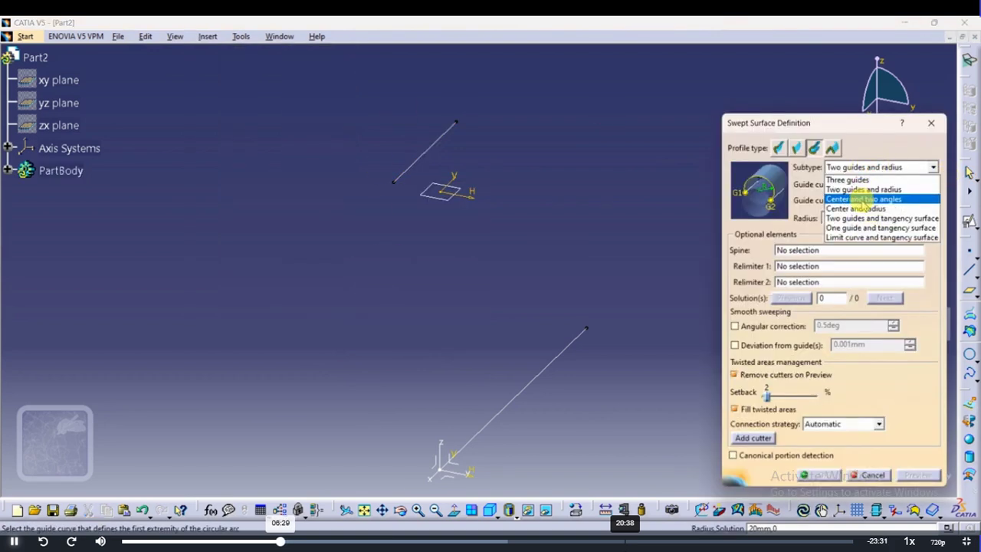
left_click(861, 199)
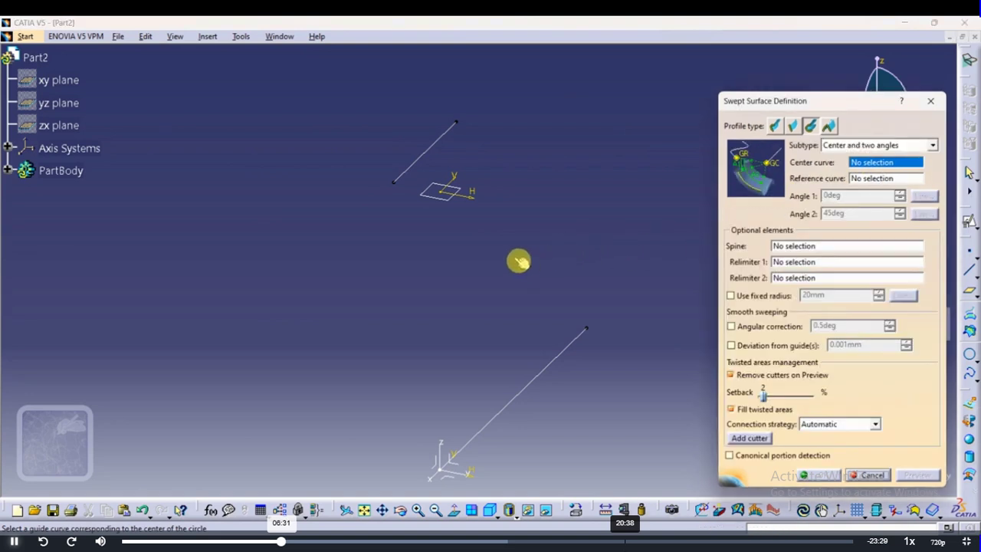
left_click(426, 150)
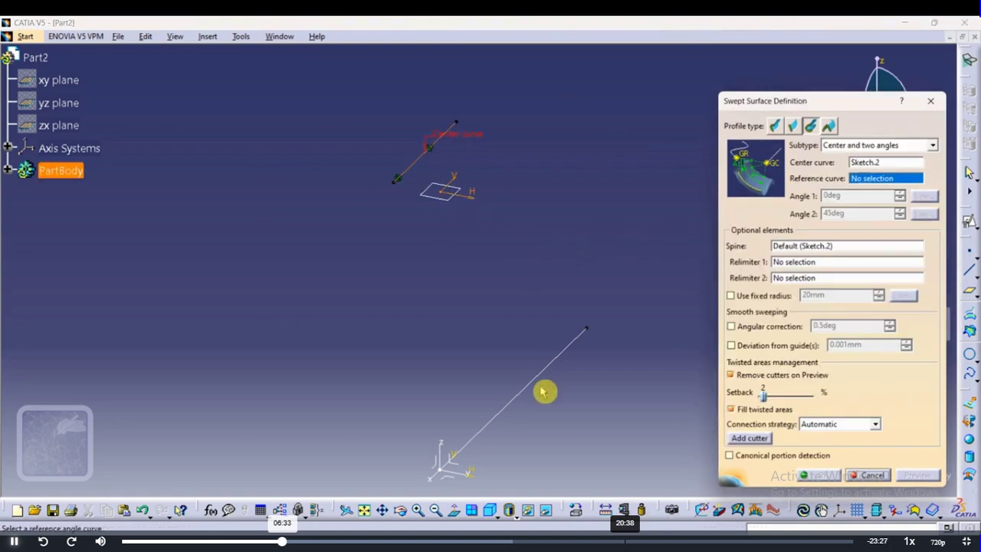
left_click(549, 363)
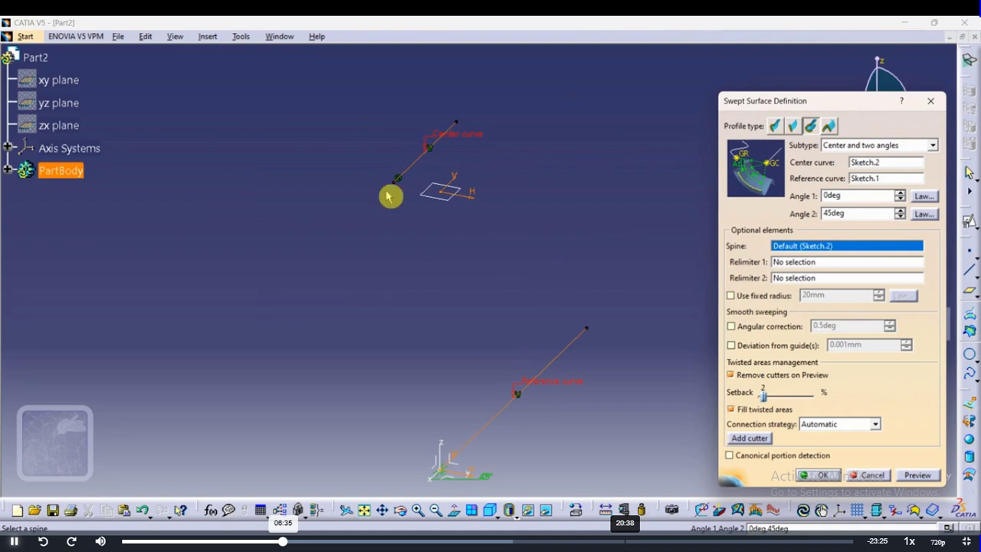
left_click(920, 476)
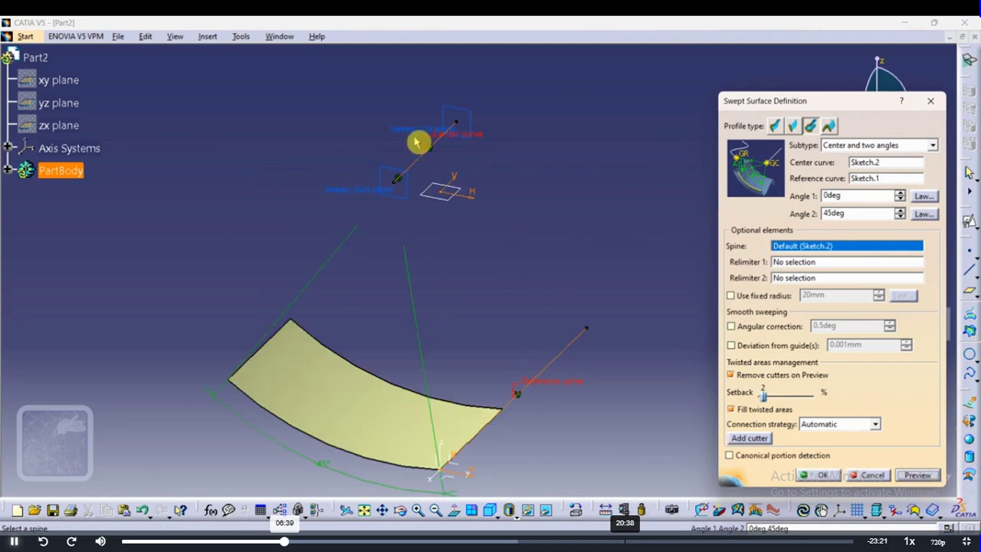
middle_click_drag(488, 271, 521, 268)
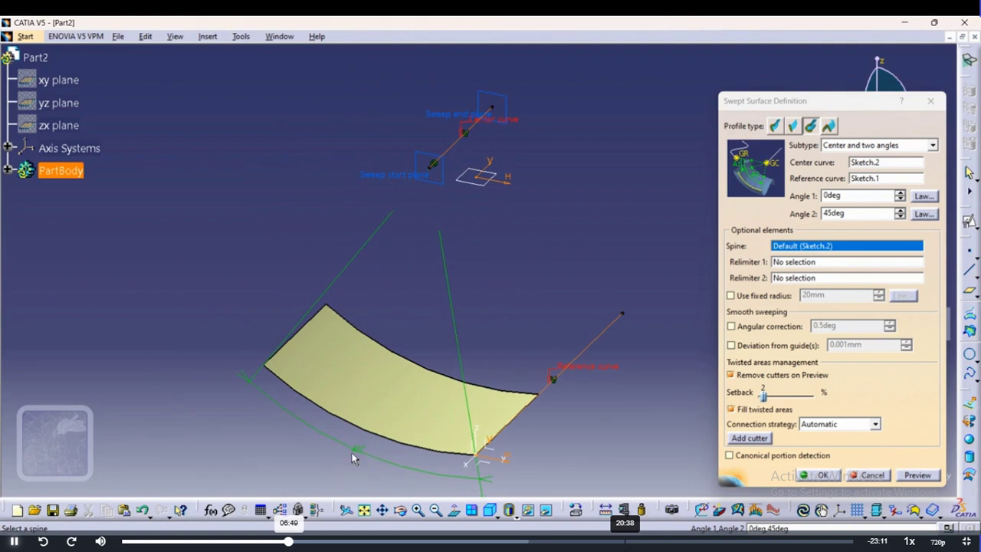
Step: Set the sweep's Angle 2 to 61 degrees and Angle 1 to 18 degrees, previewing the surface after each change
left_click(900, 210)
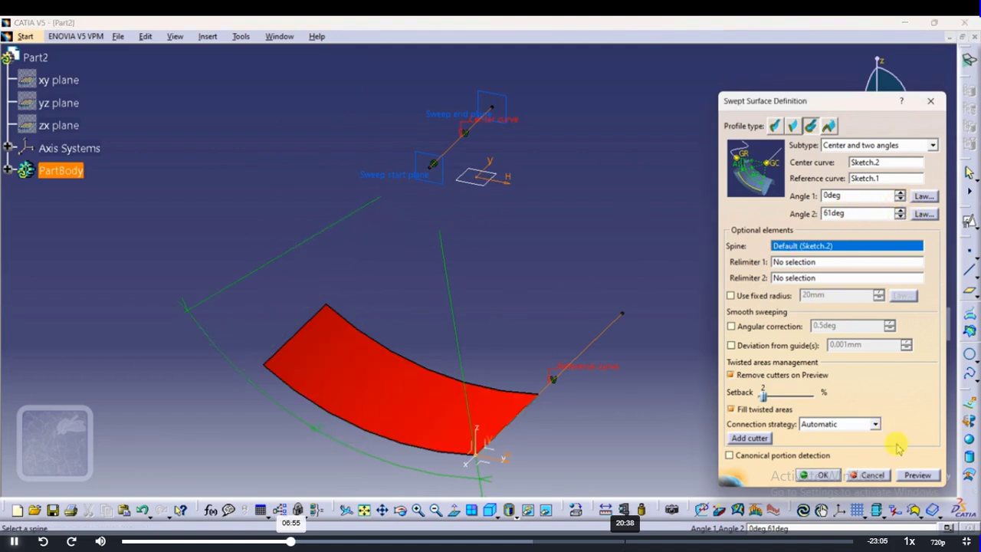
left_click(919, 476)
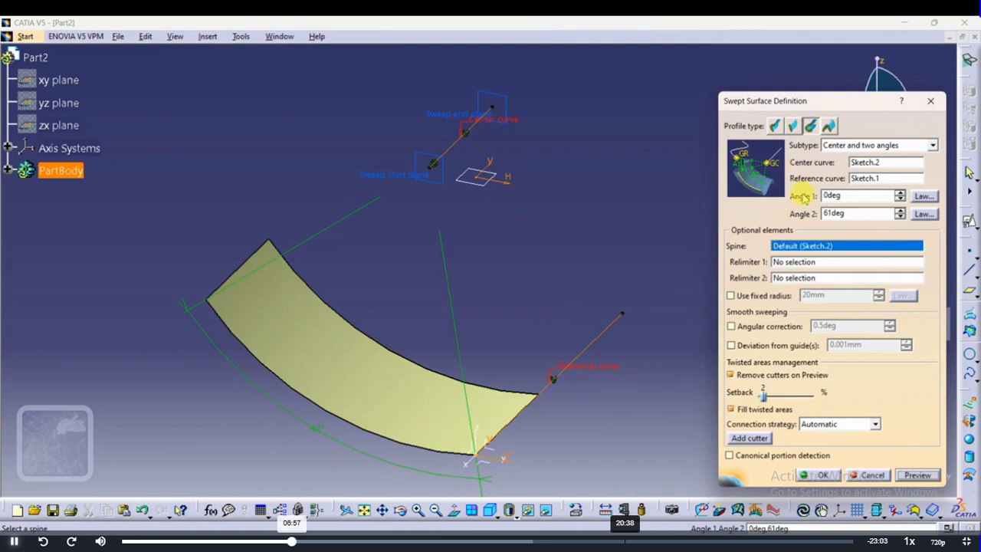
left_click(900, 193)
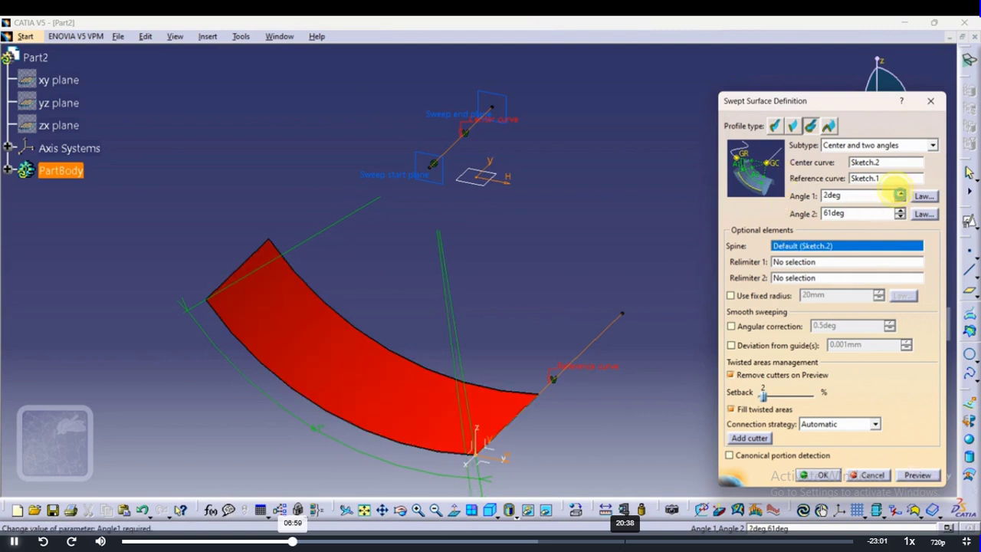
left_click(899, 194)
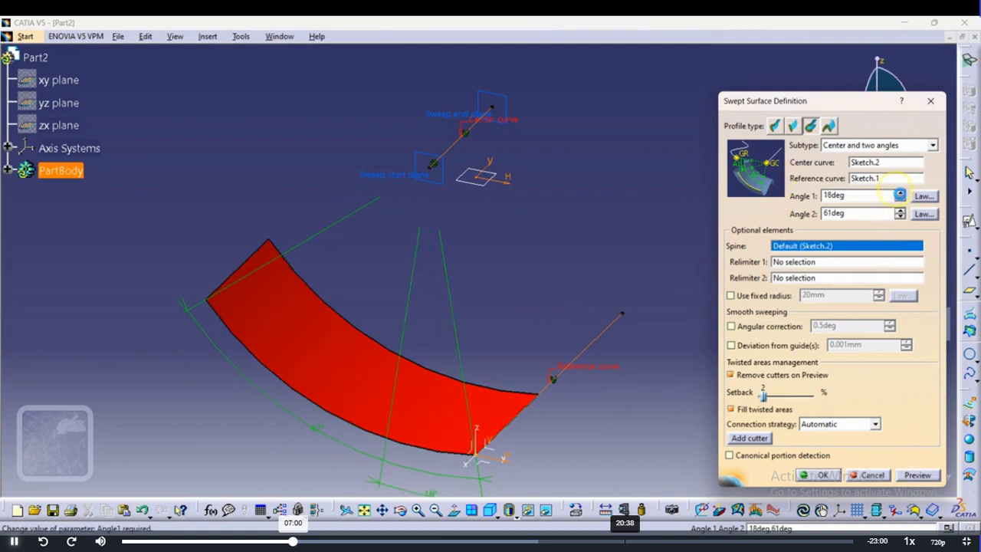
left_click(918, 475)
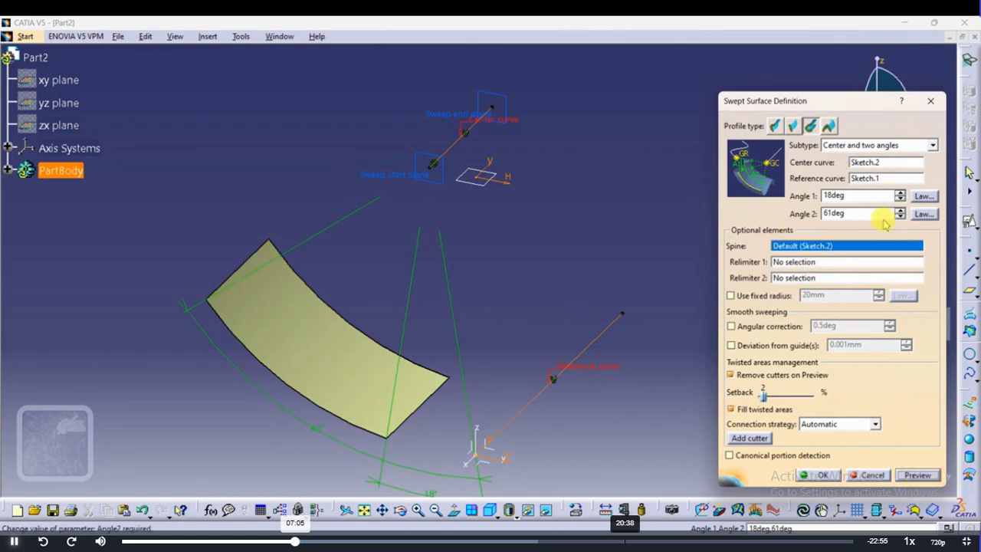
Step: Preview the sweep with a fixed radius of 20 mm, turn the fixed radius off again, and leave angular correction disabled
left_click(769, 296)
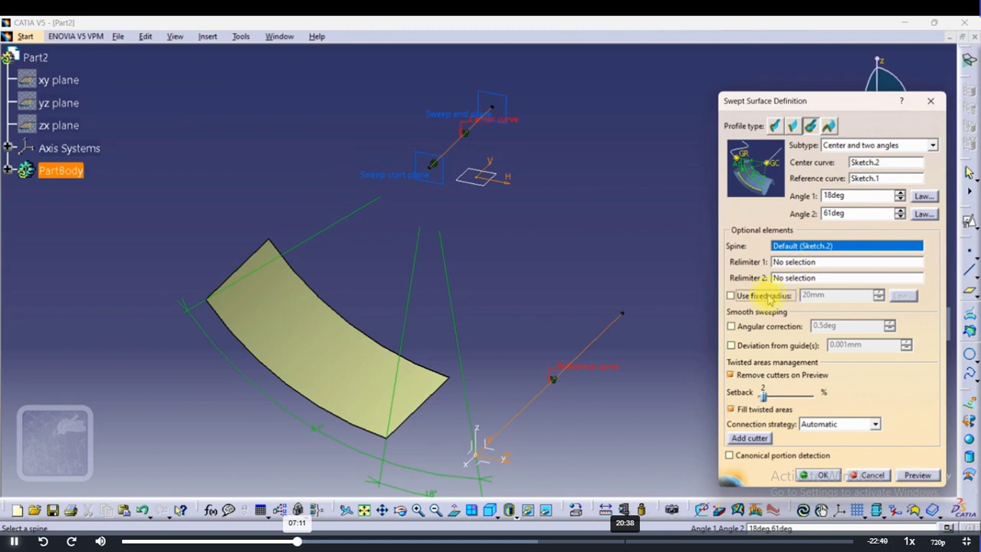
left_click(918, 475)
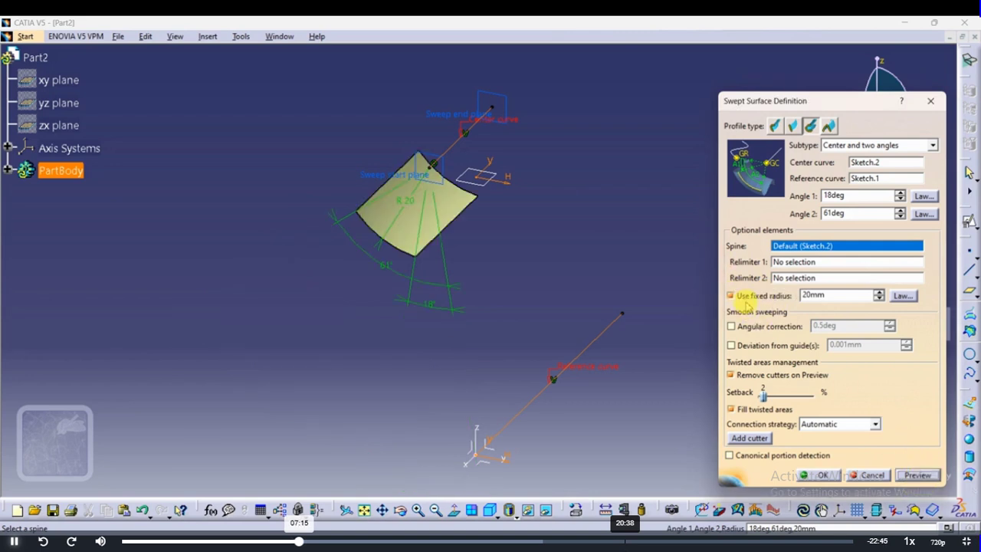
left_click(743, 298)
left_click(745, 327)
left_click(745, 327)
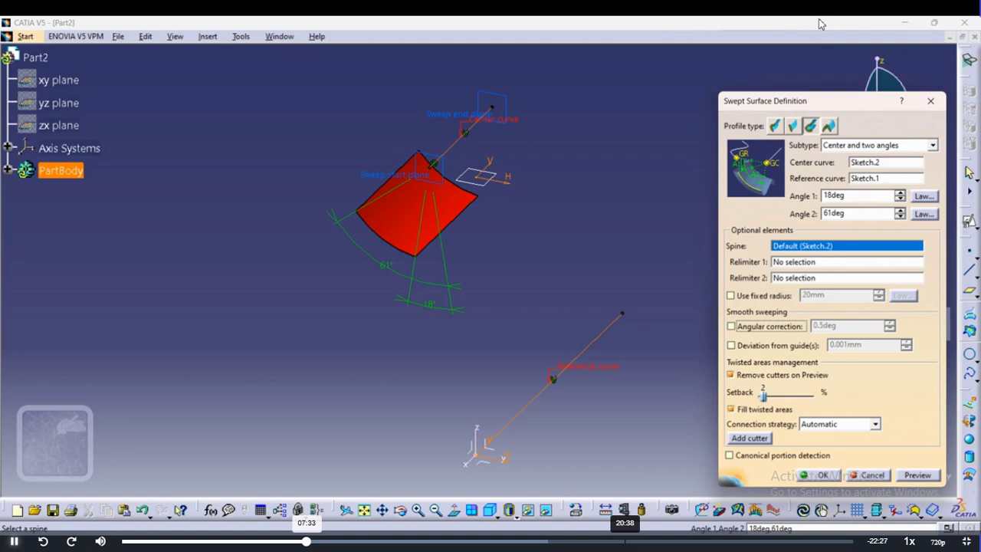
left_click(870, 144)
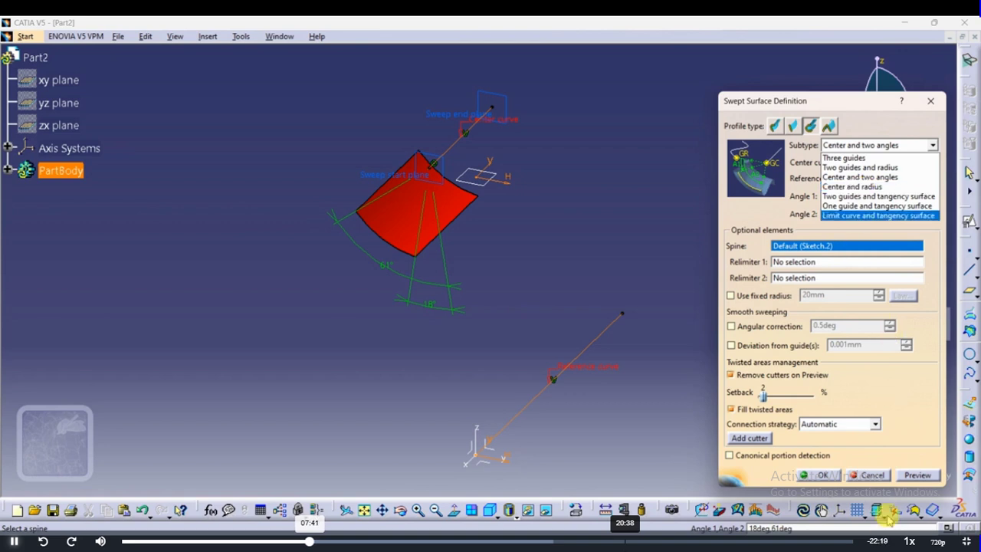
left_click(488, 236)
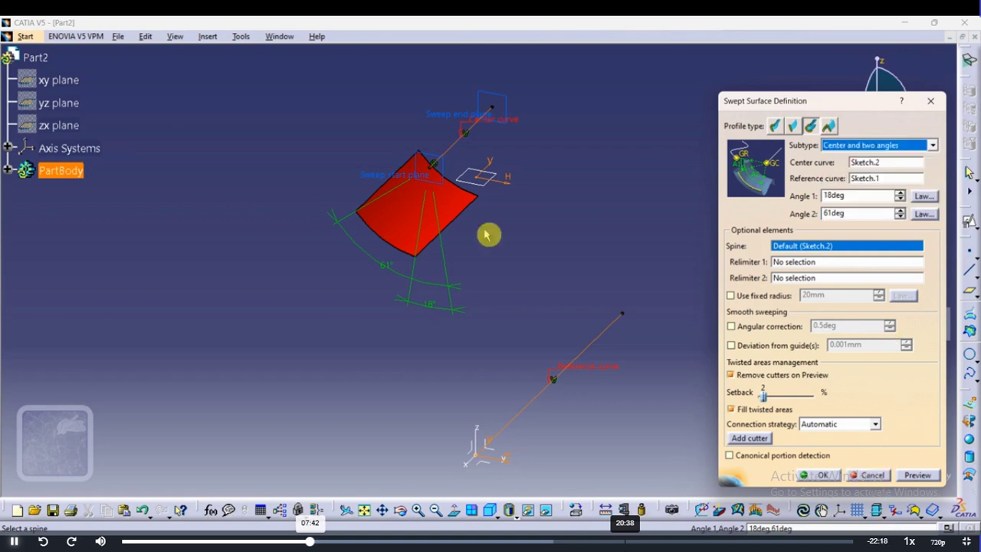
Step: Create a new part named Part3 in the Wireframe and Surface Design workbench with hybrid design enabled
left_click(24, 36)
mouse_move(54, 67)
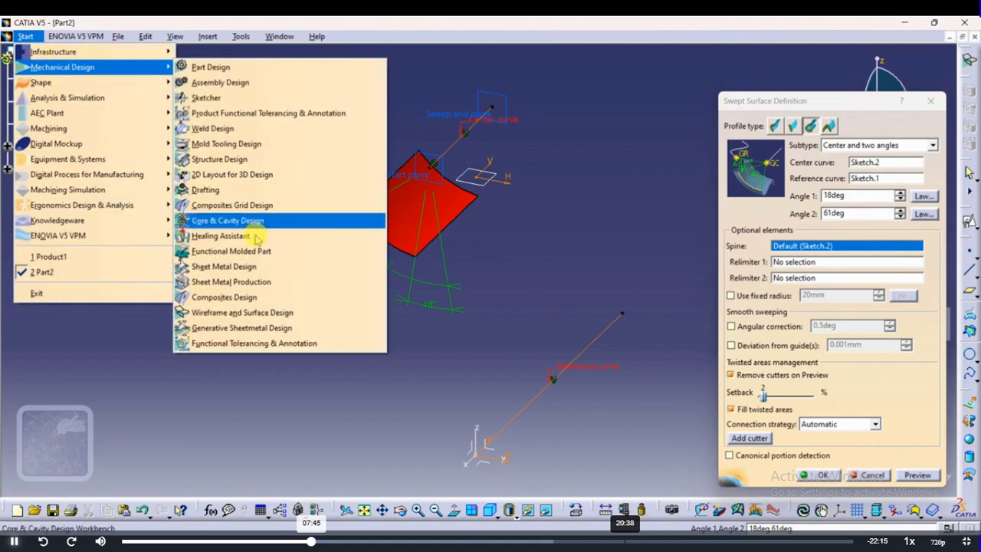
left_click(216, 310)
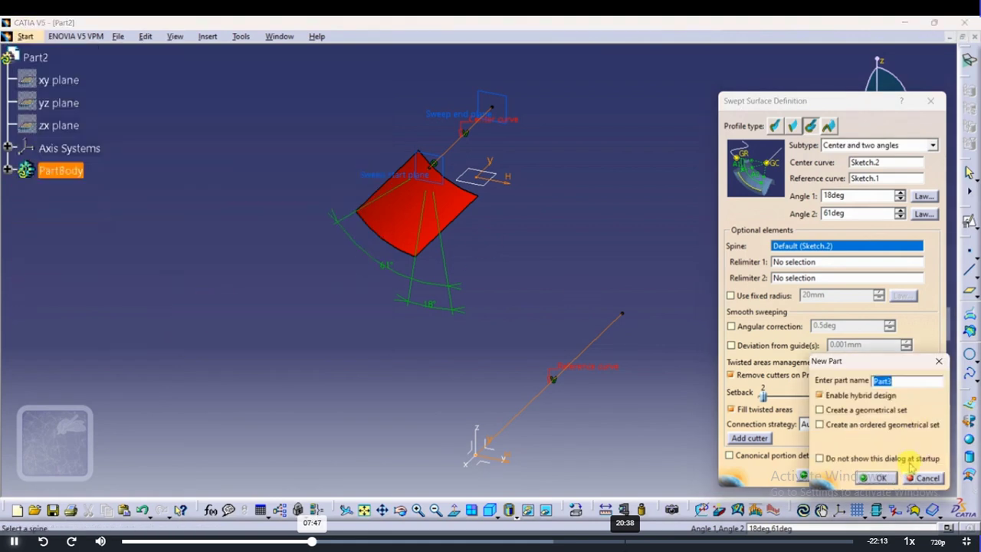
left_click(872, 477)
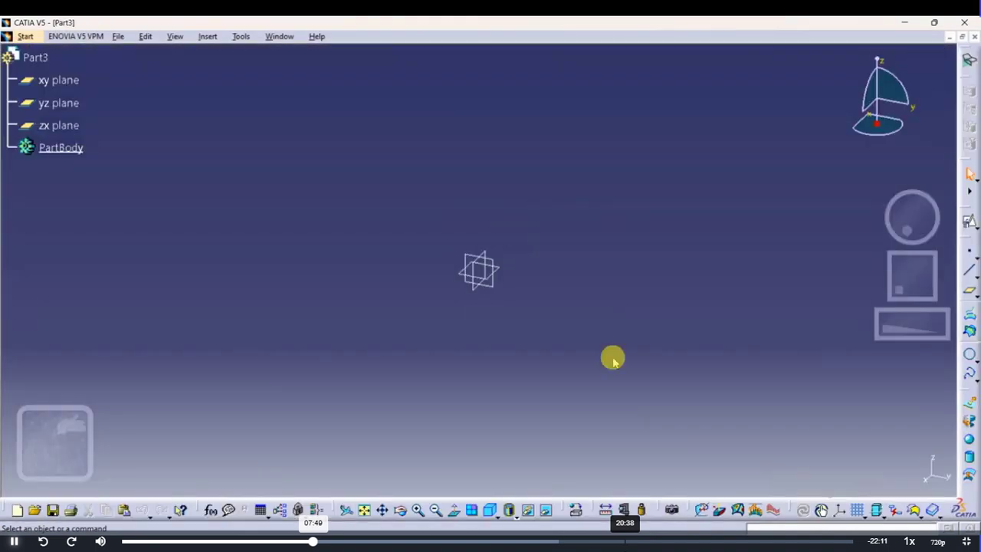
Step: Hide the three reference planes and create a Standard axis system with the default settings
left_click_drag(602, 246, 423, 335)
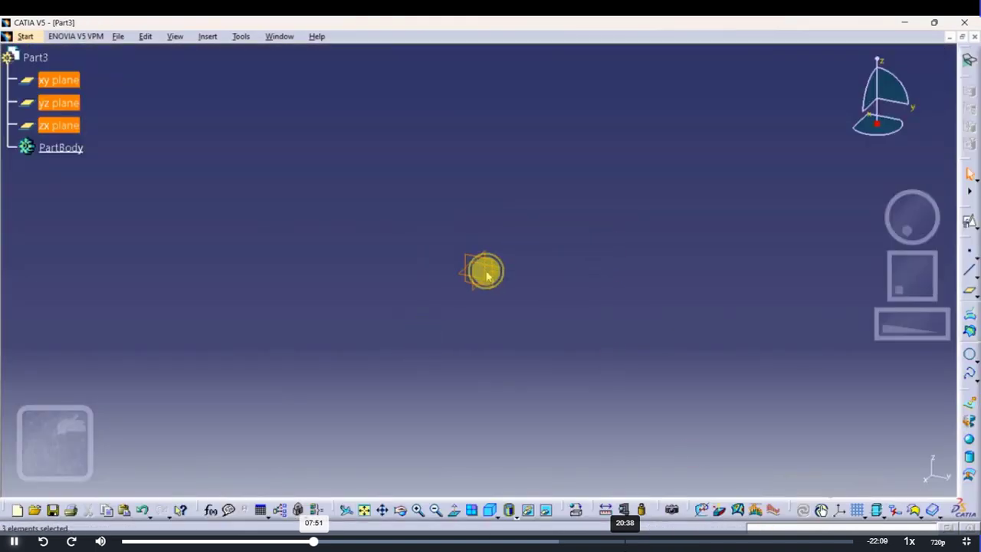
right_click(486, 271)
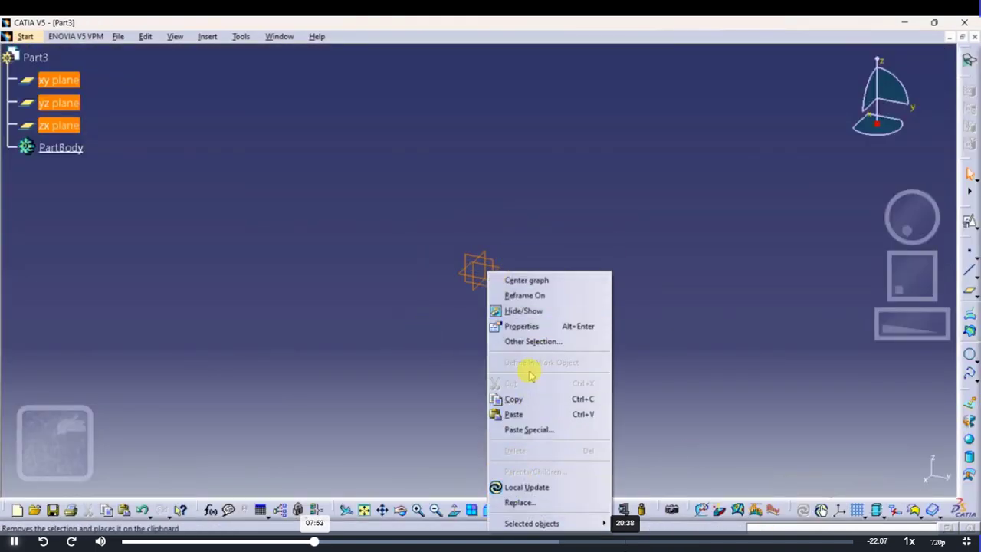
left_click(530, 312)
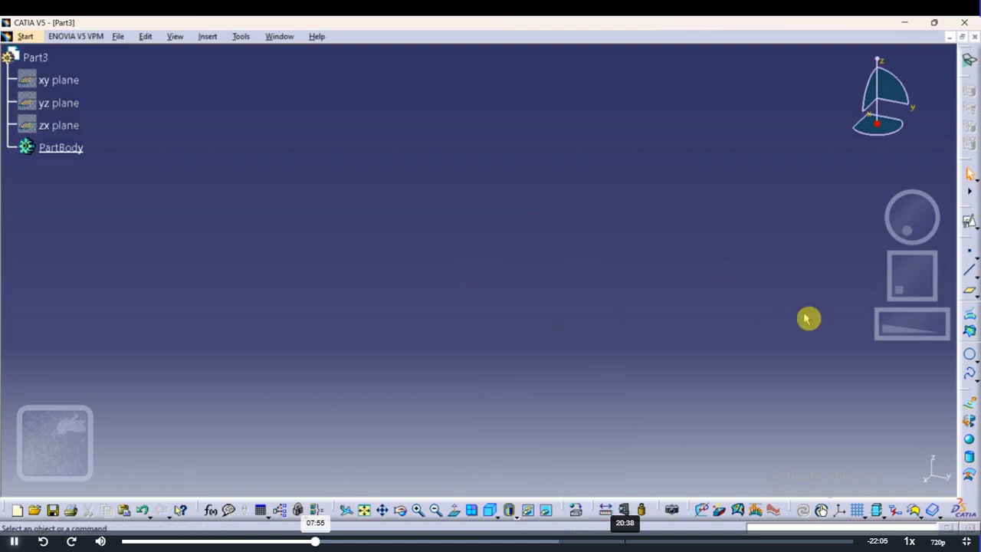
left_click(840, 514)
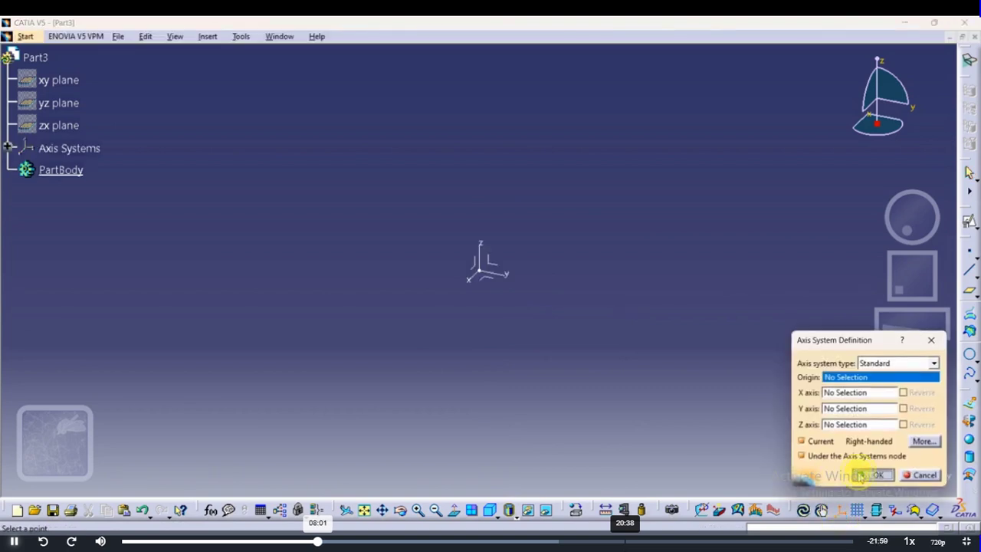
left_click(860, 475)
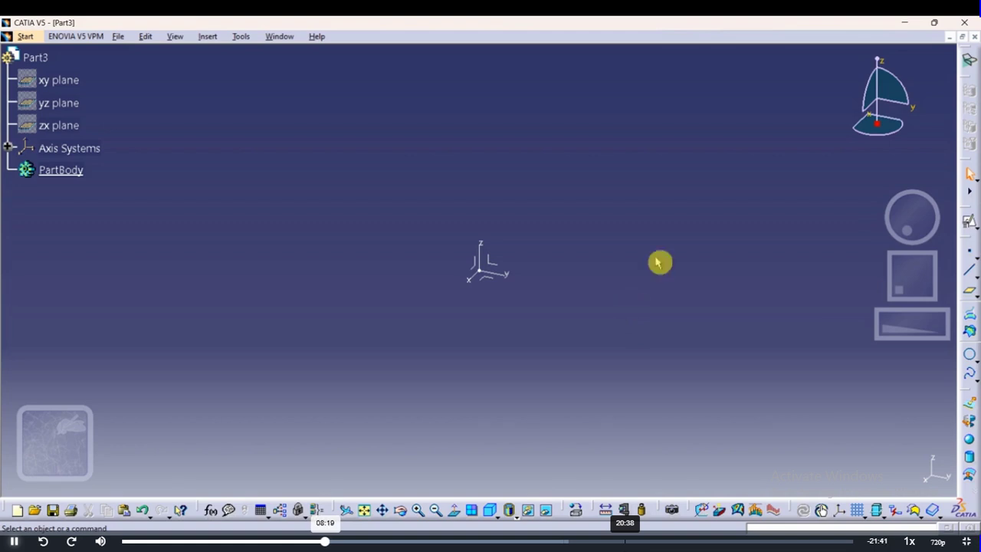
Step: Start a positioned sketch on the axis system's XY plane with Reverse H and Swap enabled
left_click(970, 223)
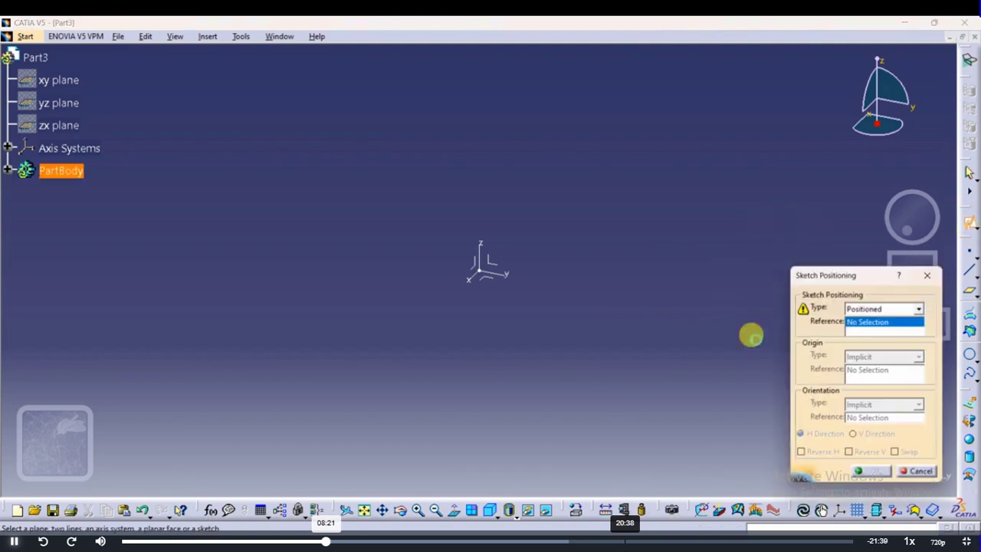
left_click(487, 280)
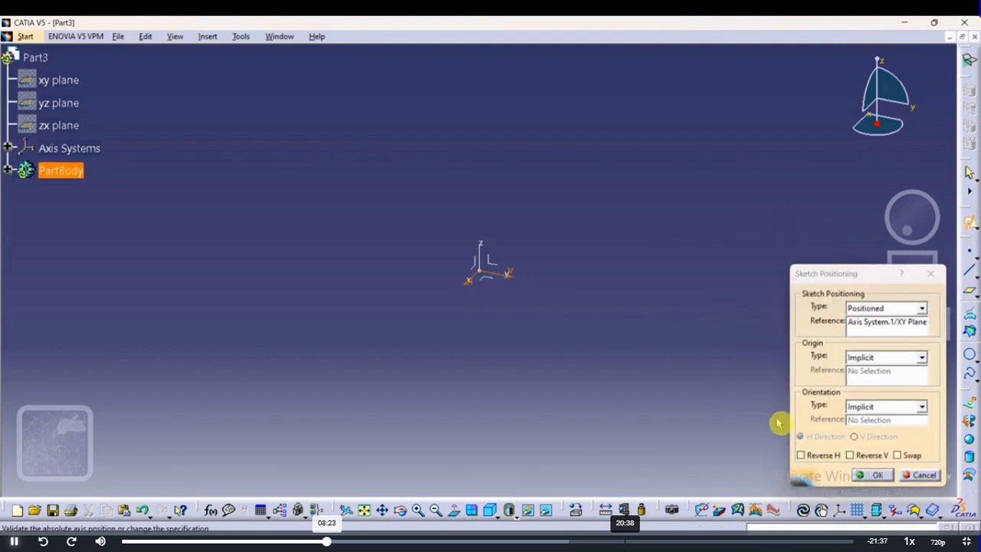
left_click(810, 455)
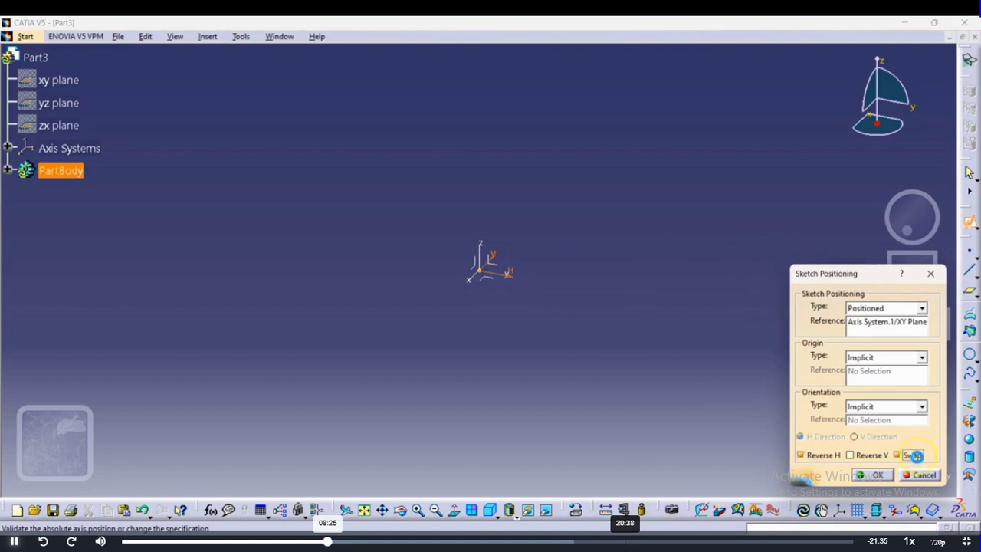
left_click(912, 455)
left_click(872, 473)
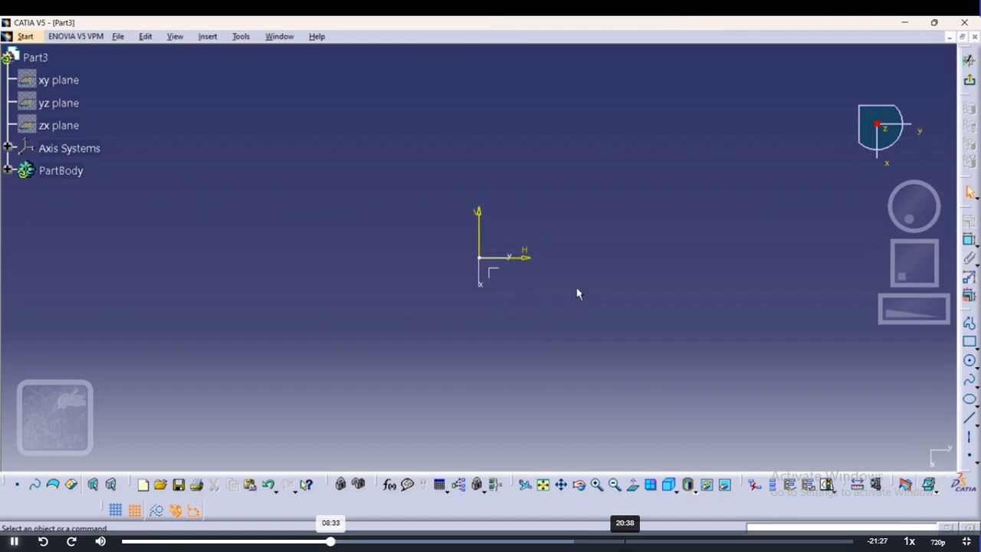
Step: Draw a vertical line about 90 mm long from the sketch origin along the V axis and exit the sketch
left_click(969, 418)
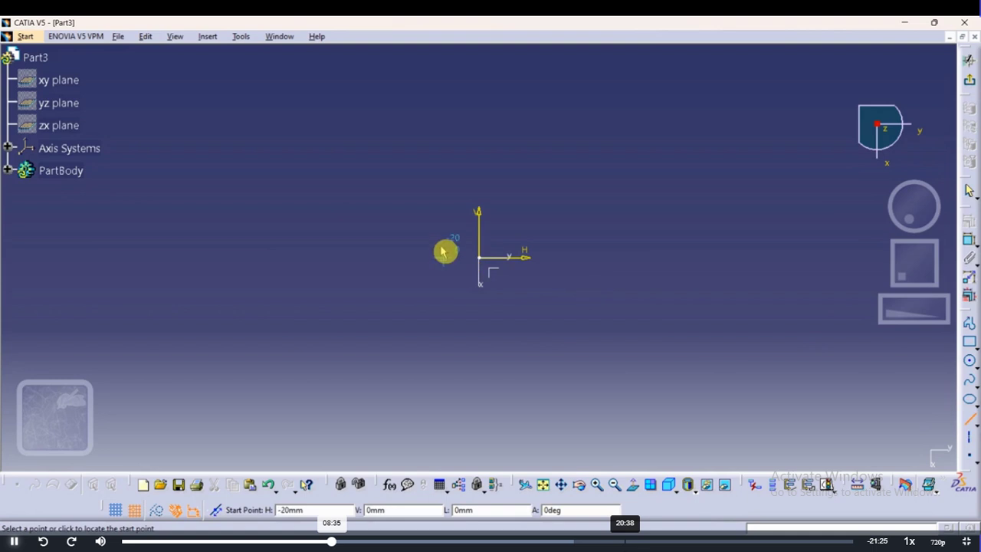
left_click(479, 257)
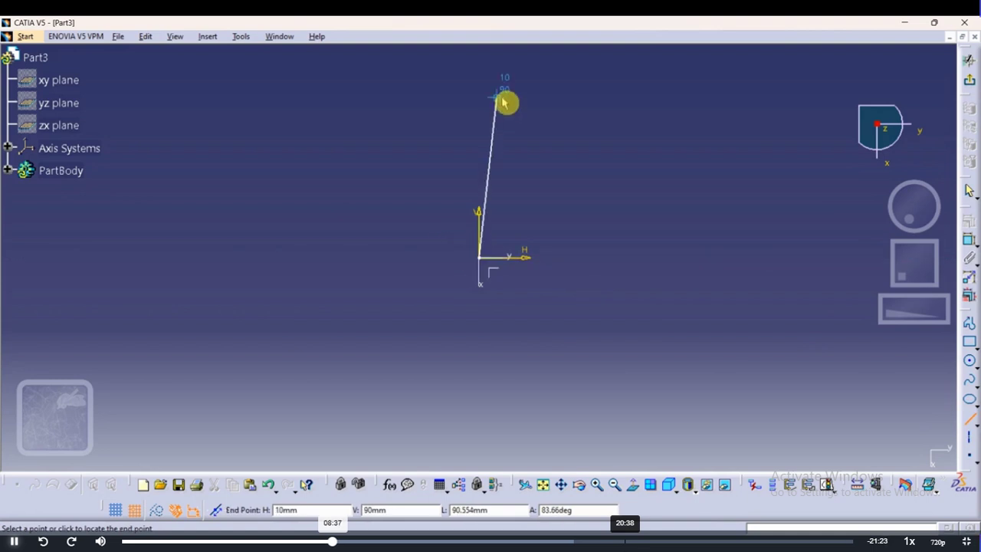
left_click(480, 97)
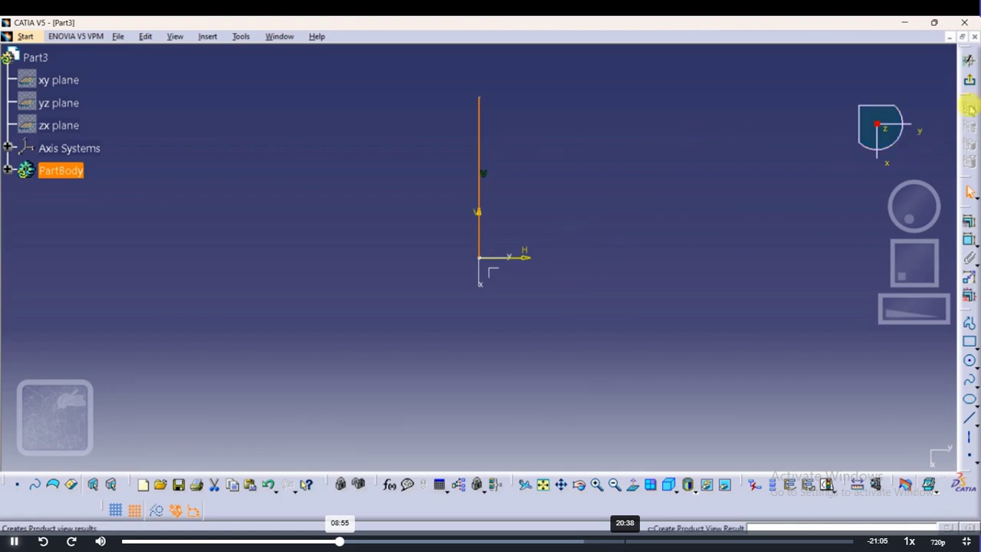
left_click(968, 62)
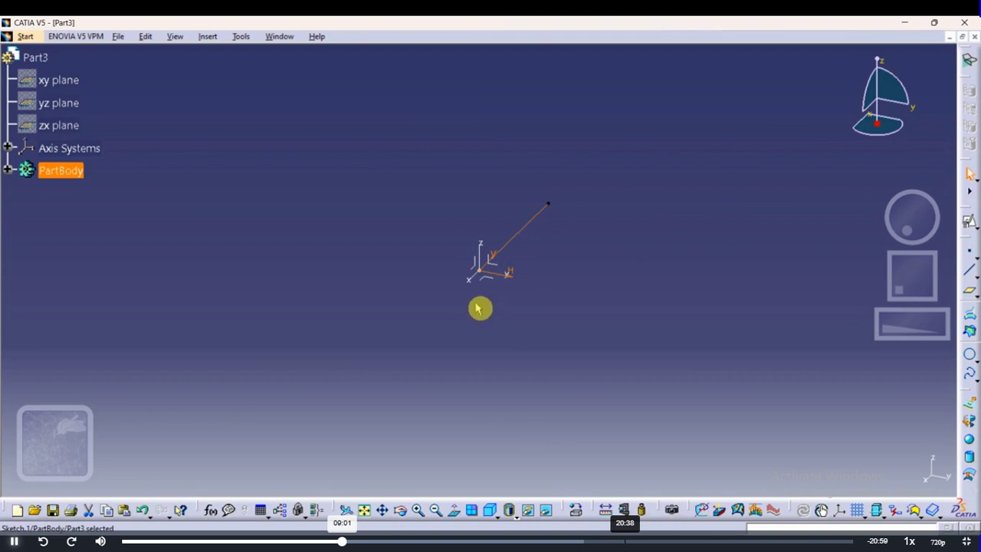
Step: Define a Center and radius swept surface with the sketched line as center curve and a 20 mm radius, and preview it
left_click(505, 247)
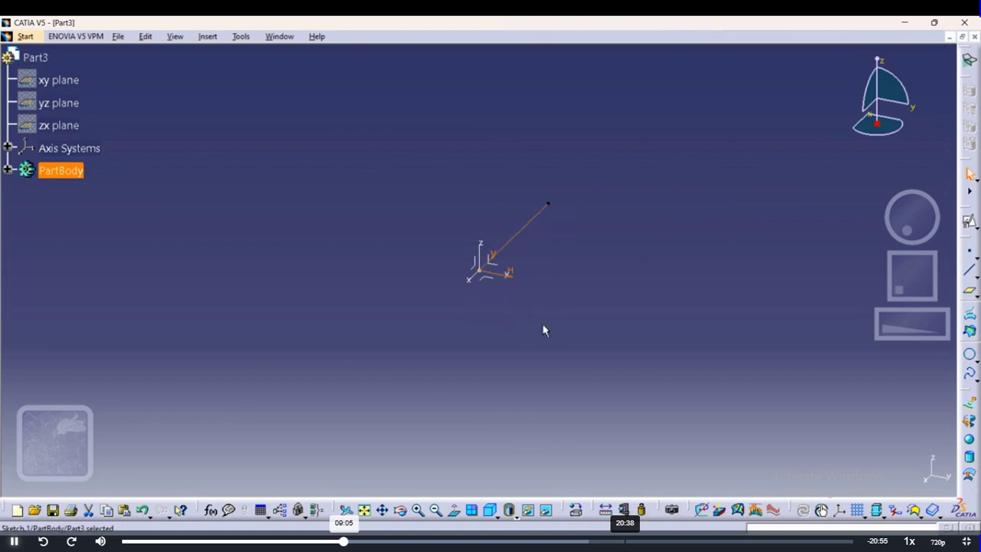
left_click(212, 38)
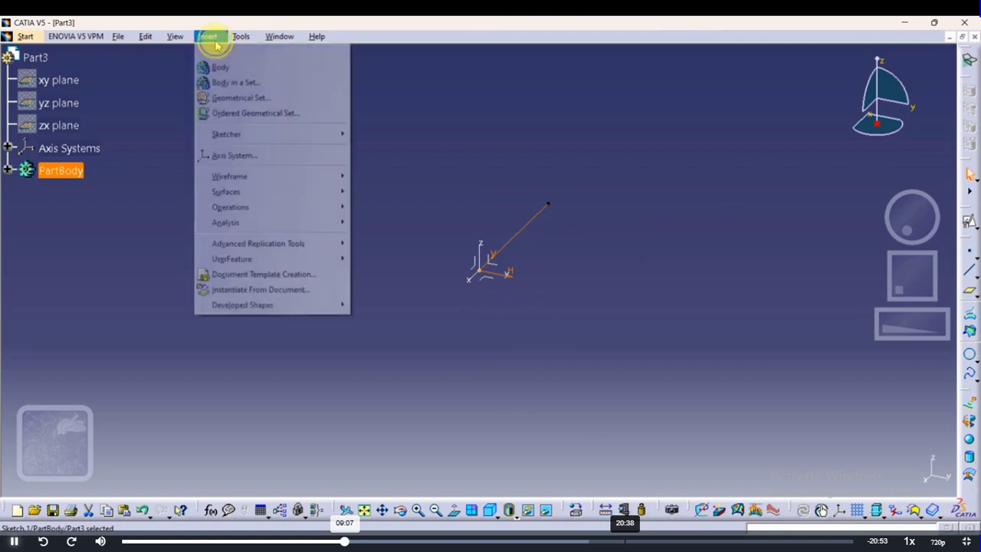
mouse_move(245, 192)
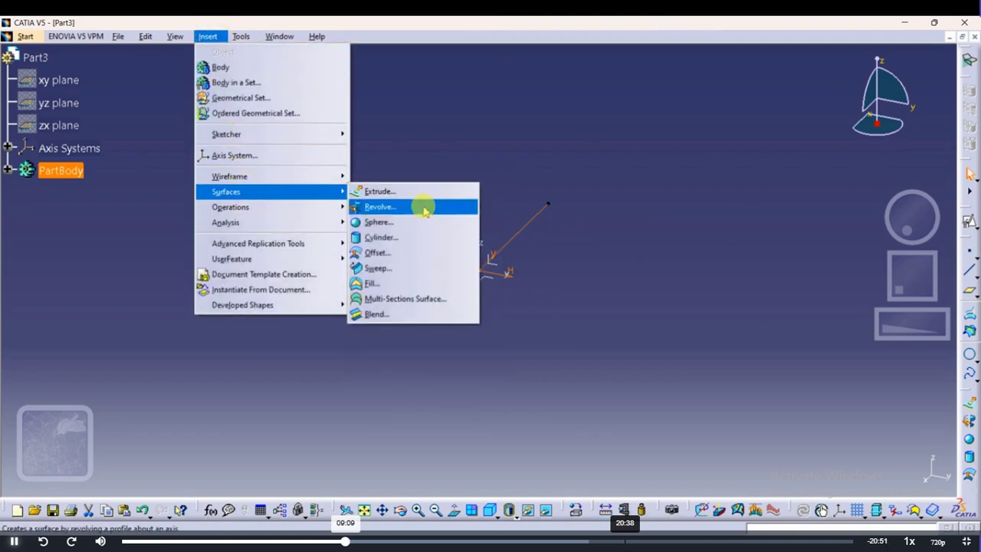
left_click(375, 268)
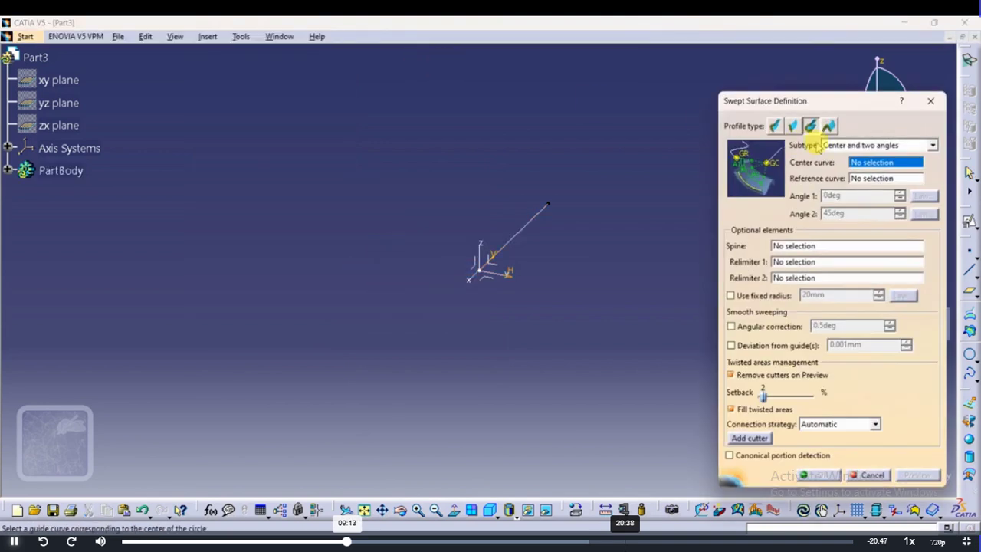
left_click(824, 146)
left_click(851, 177)
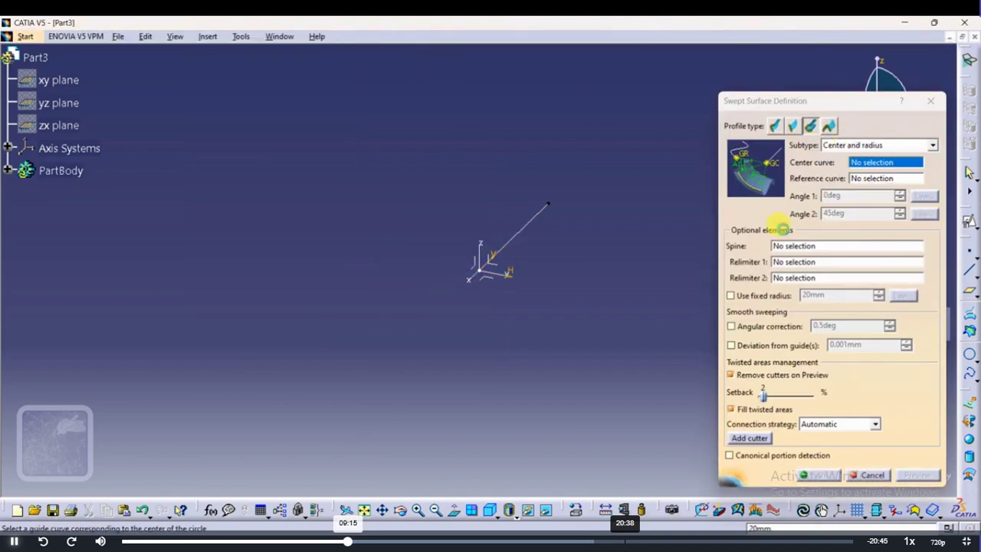
left_click(523, 235)
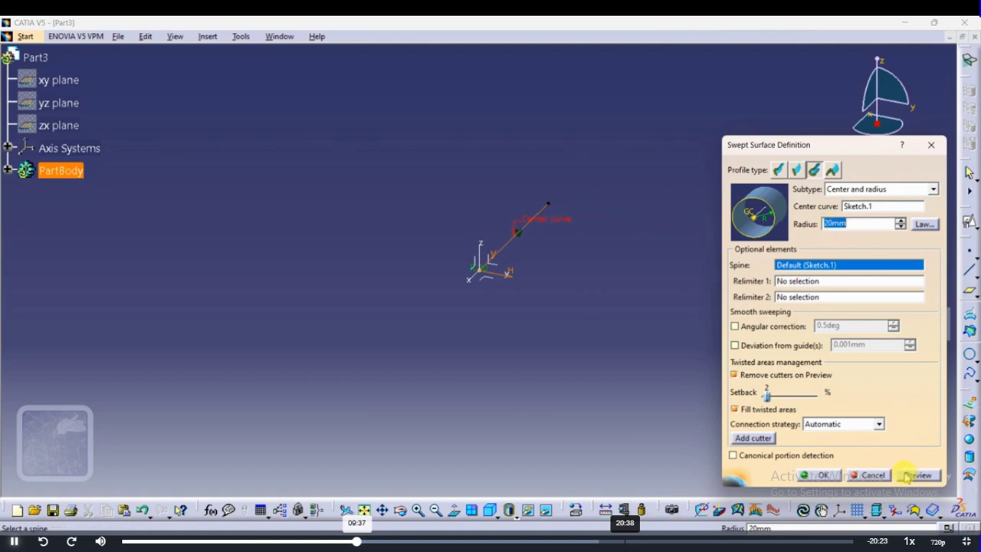
left_click(918, 475)
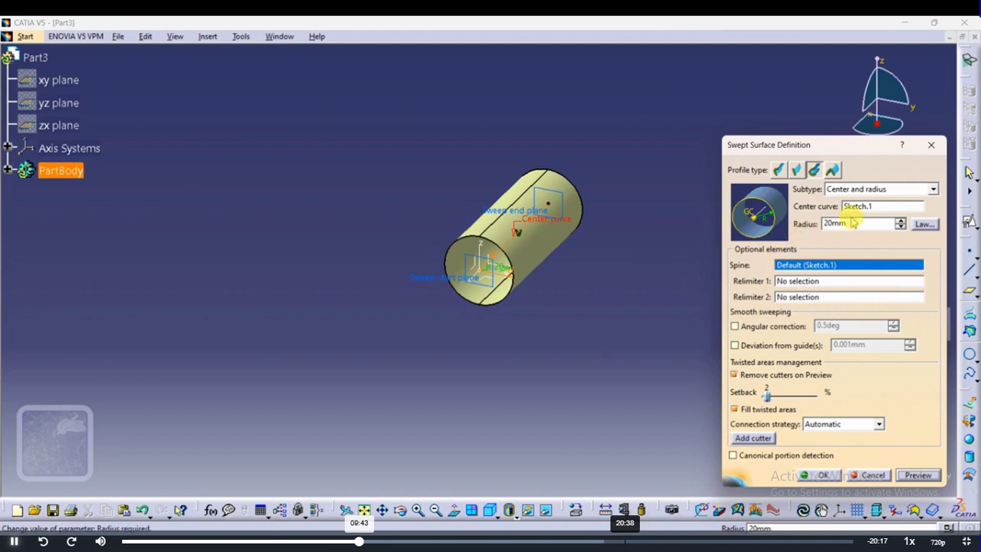
Step: Set the Center and radius swept surface's radius to 35 mm and preview it
left_click(901, 220)
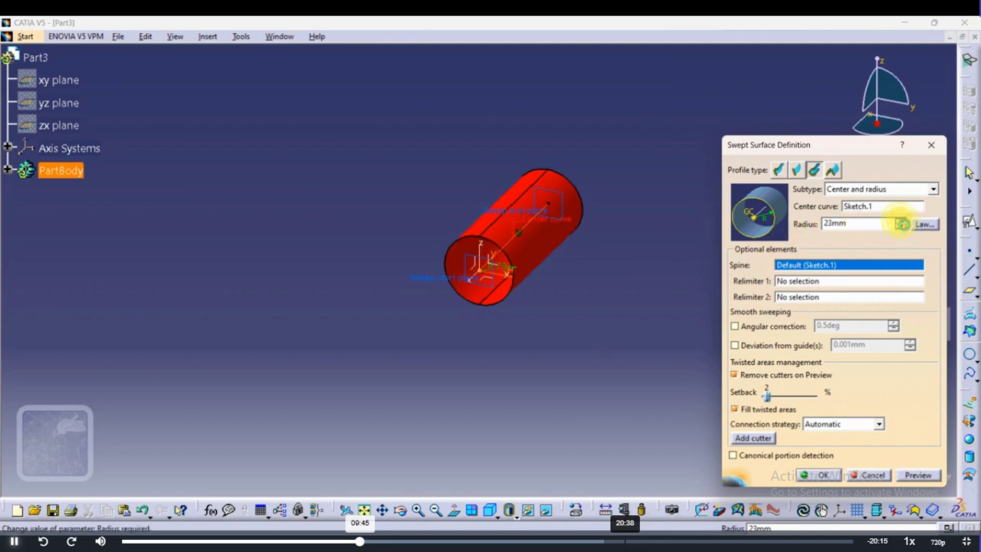
left_click(900, 220)
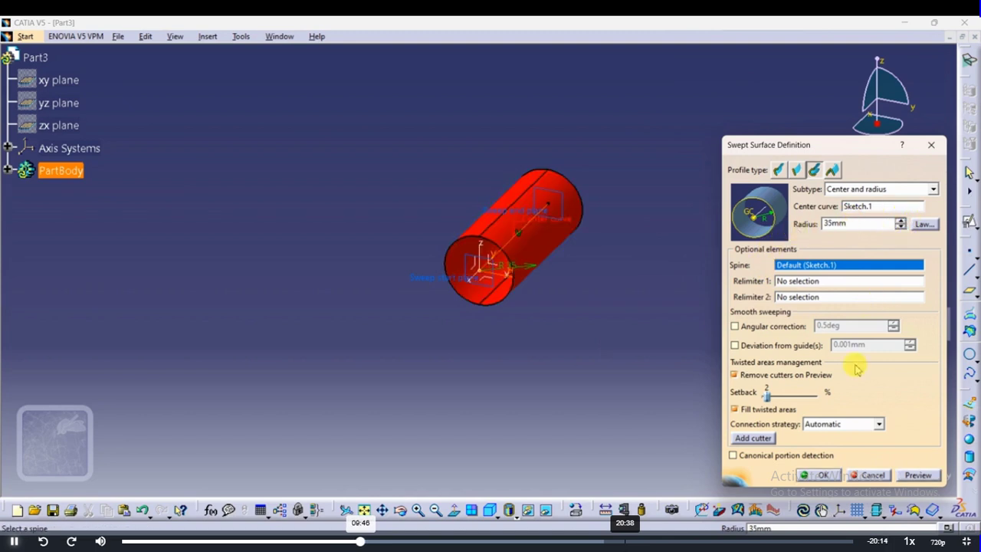
left_click(917, 475)
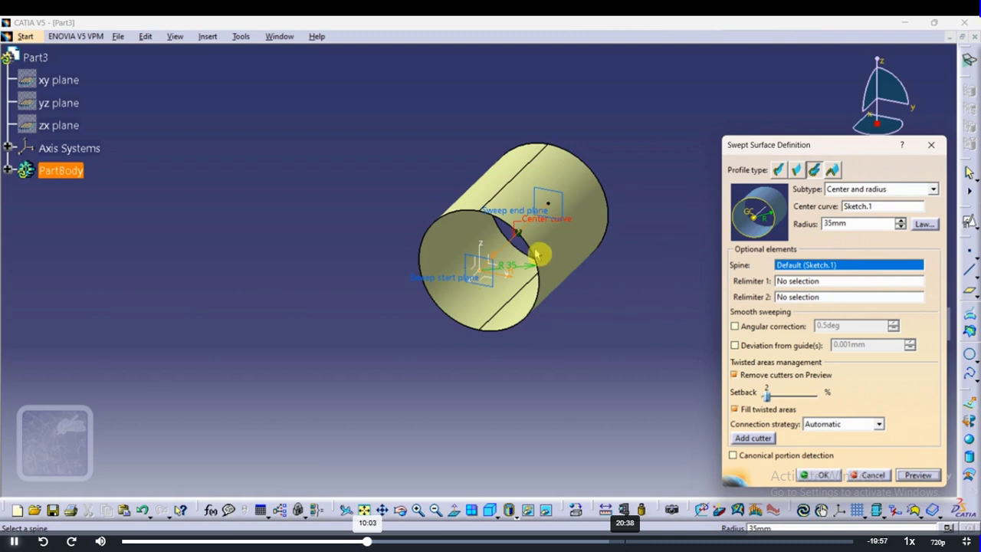
Step: Review the available circular sweep subtypes and cancel the swept surface definition
left_click(892, 187)
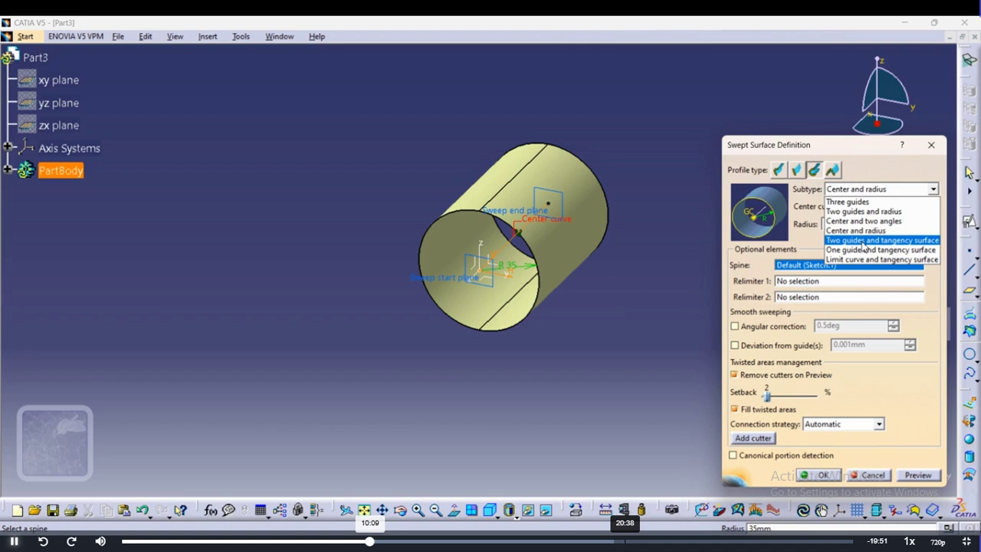
left_click(915, 241)
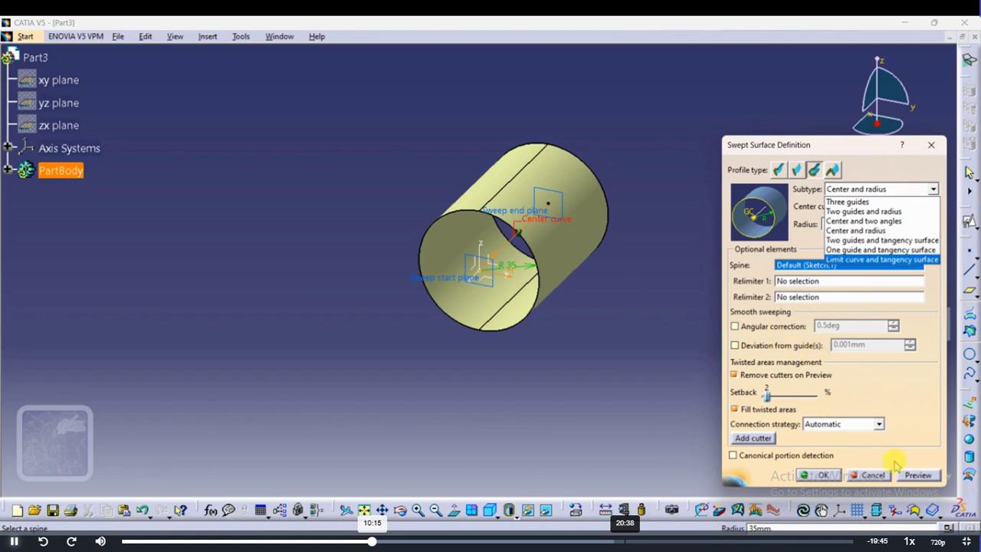
left_click(871, 470)
left_click(870, 474)
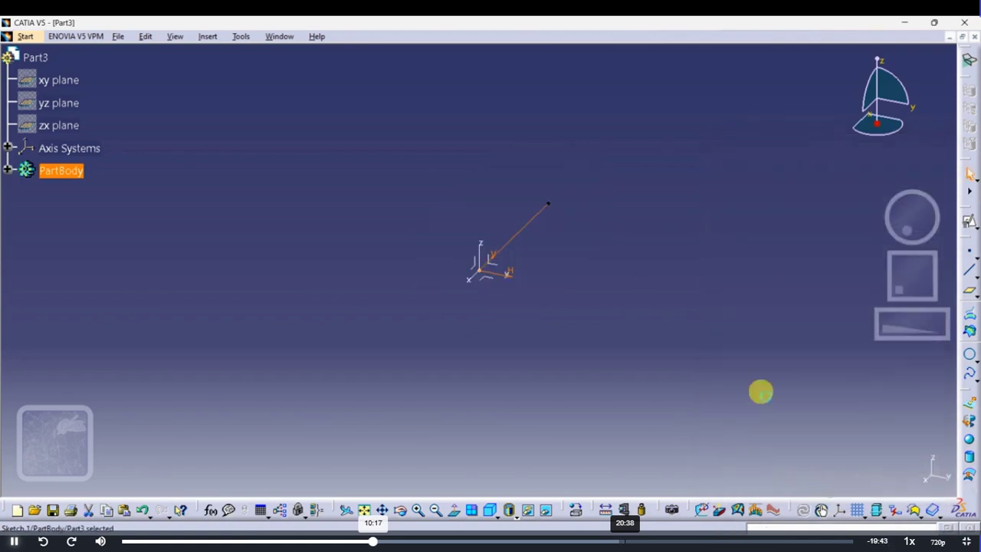
Step: Create a new part in the Wireframe and Surface Design workbench
left_click(25, 37)
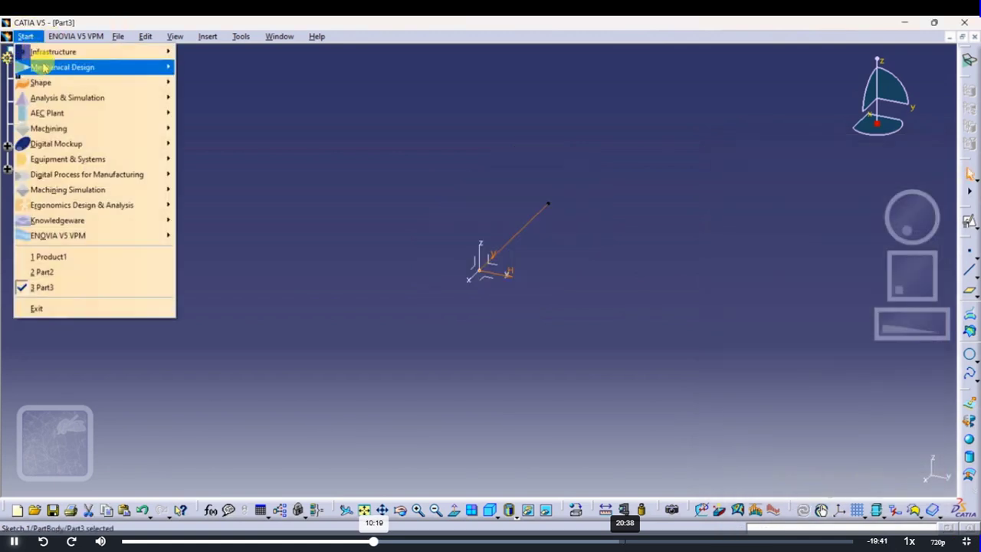
mouse_move(54, 67)
left_click(220, 312)
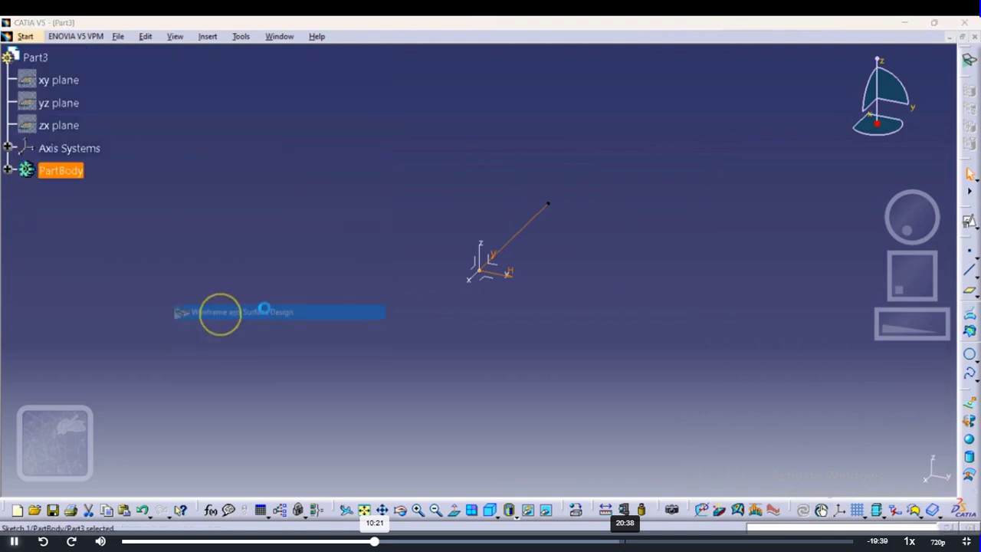
left_click(870, 476)
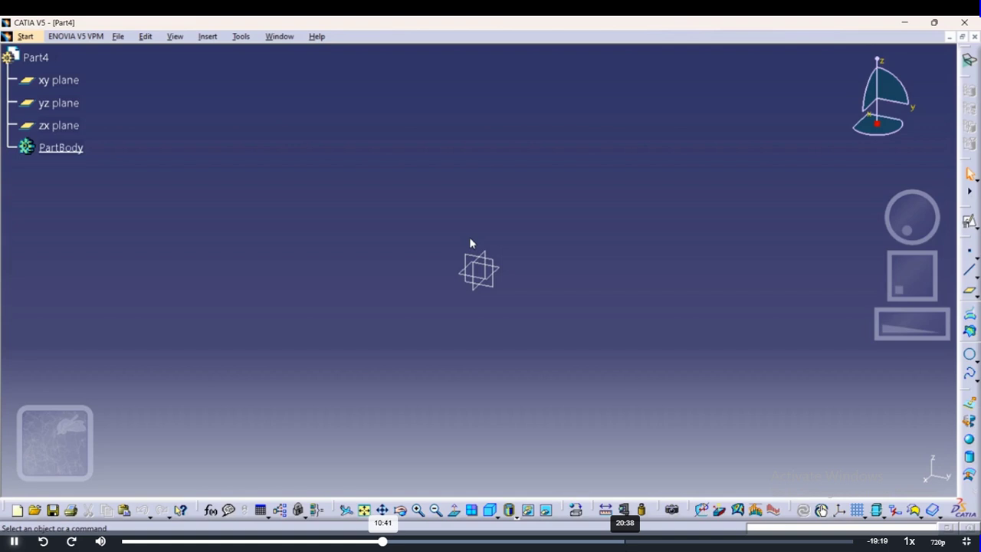
Step: Hide the three reference planes and create a Standard axis system at the origin with the default settings
left_click_drag(548, 247, 464, 302)
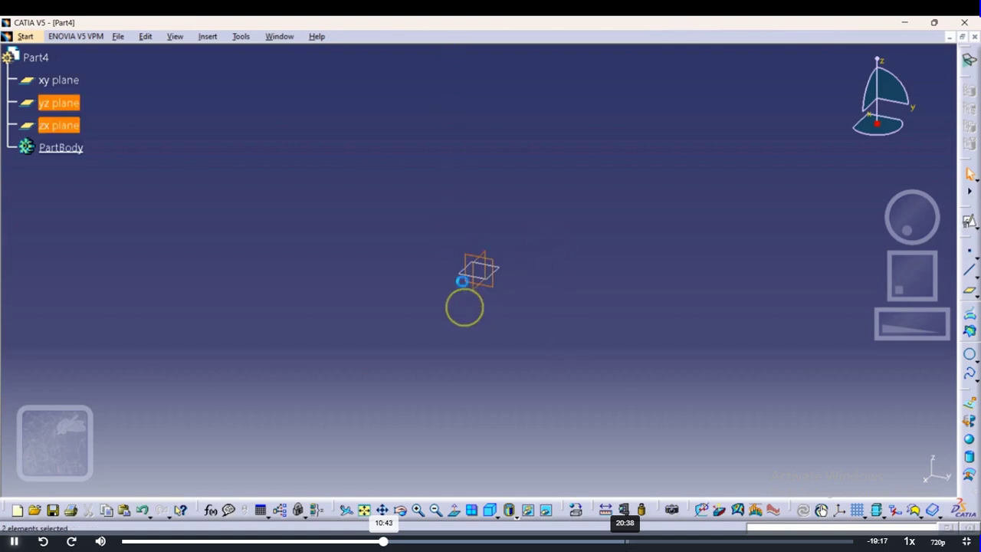
right_click(473, 261)
left_click(498, 301)
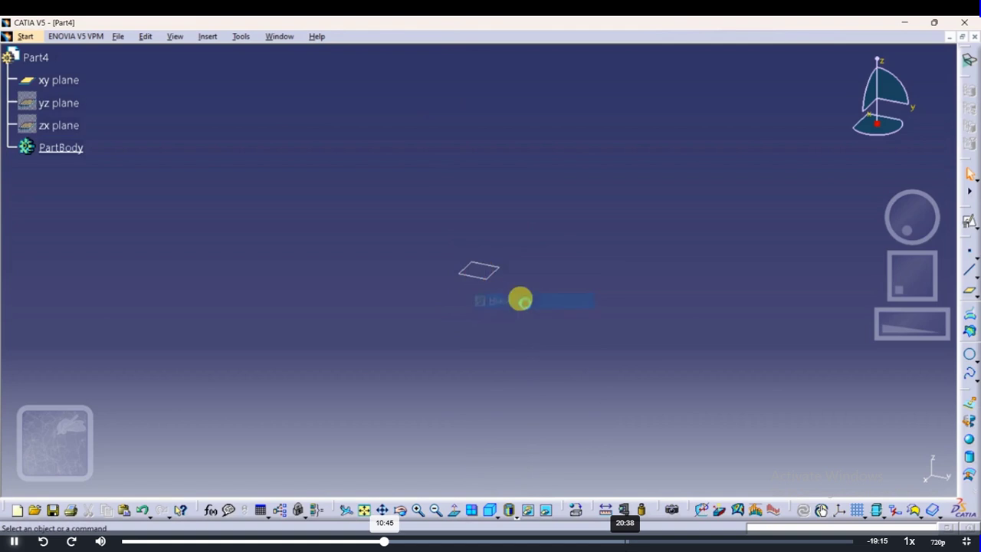
right_click(473, 280)
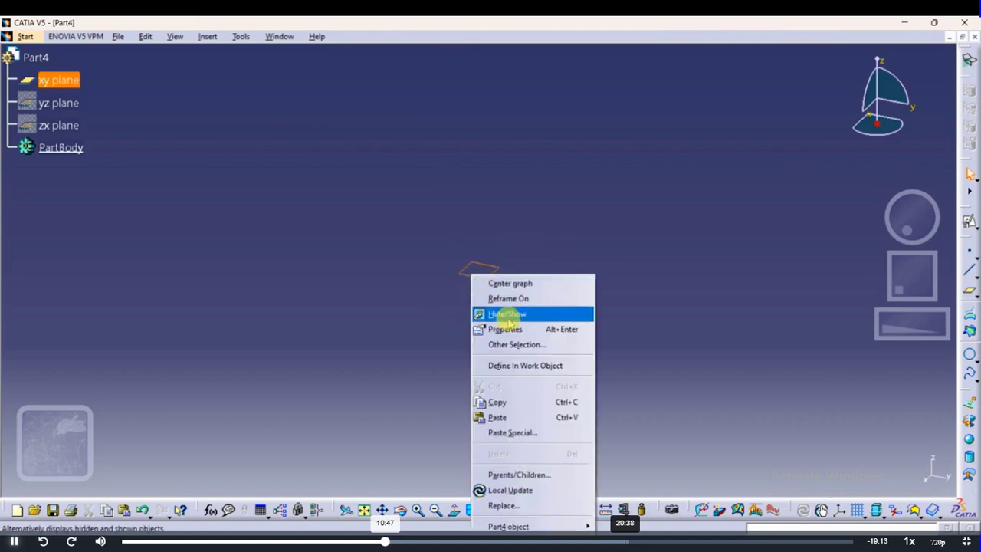
left_click(506, 313)
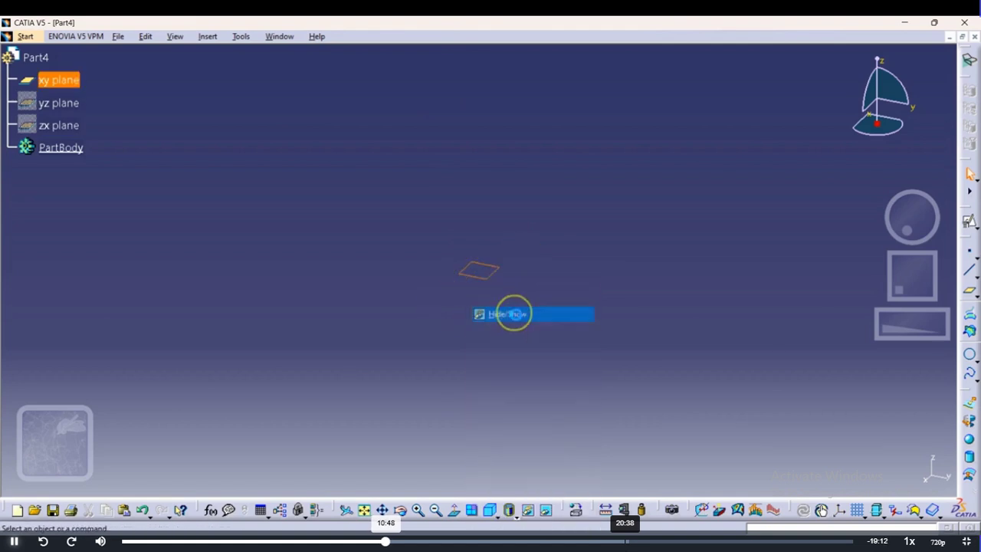
left_click(840, 510)
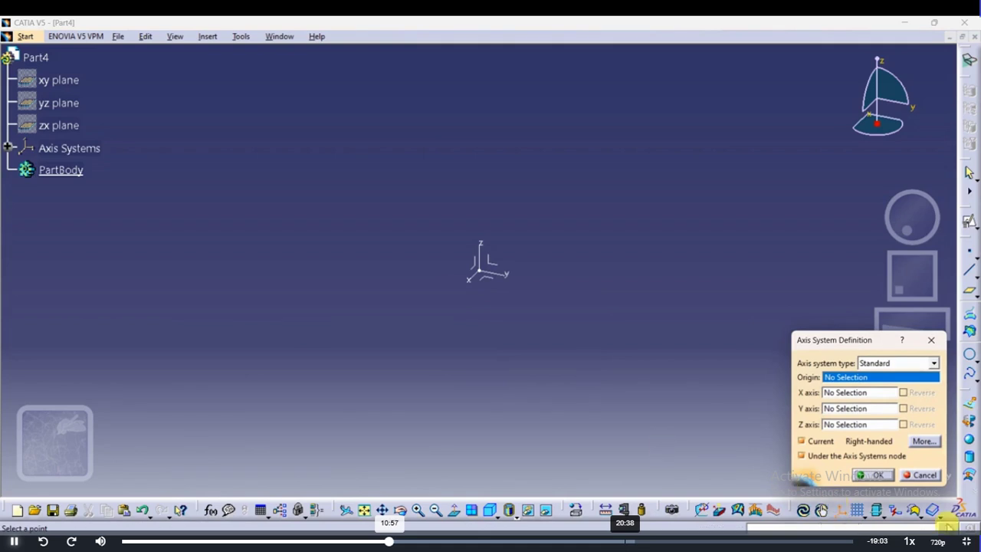
left_click(876, 475)
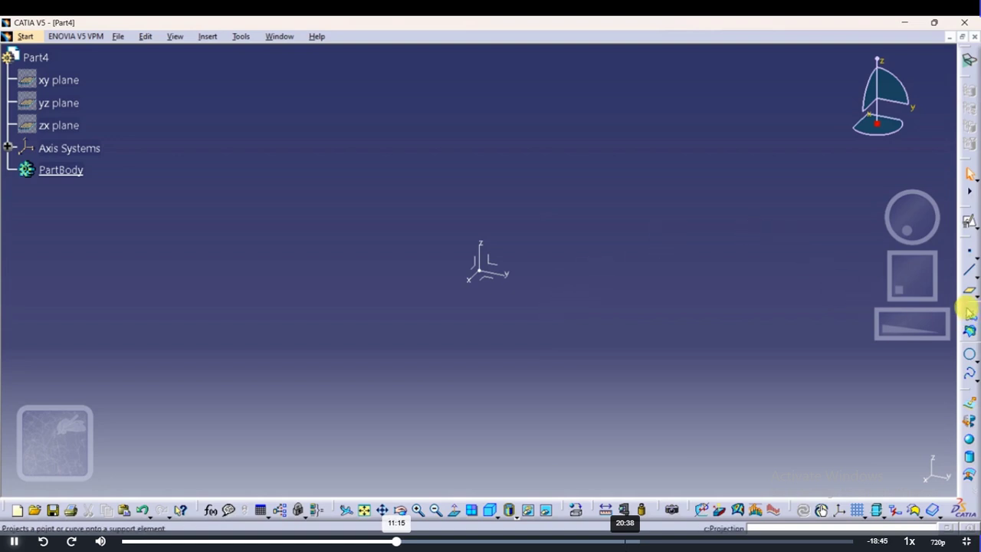
Step: Start a positioned sketch on the axis system's YZ plane with implicit origin and orientation
left_click(969, 222)
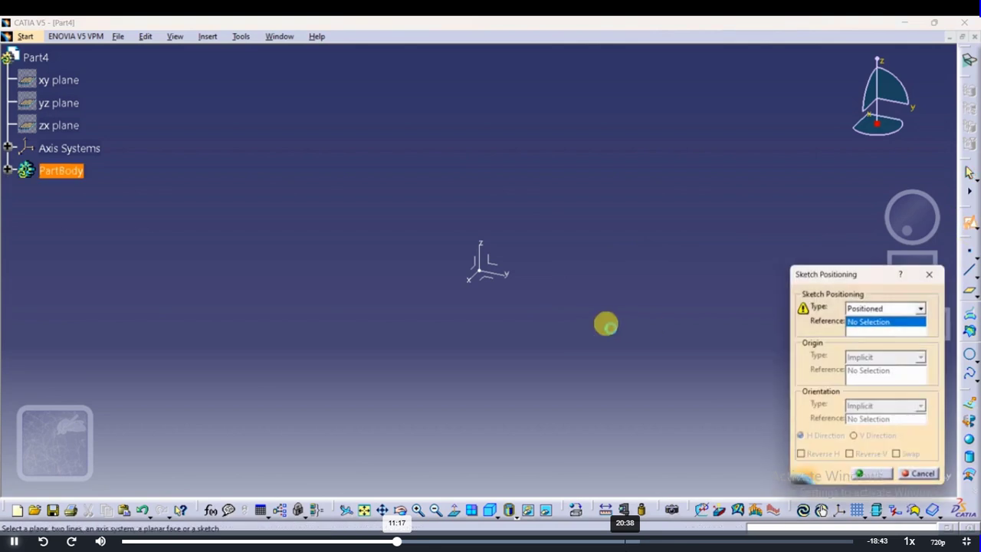
left_click(490, 261)
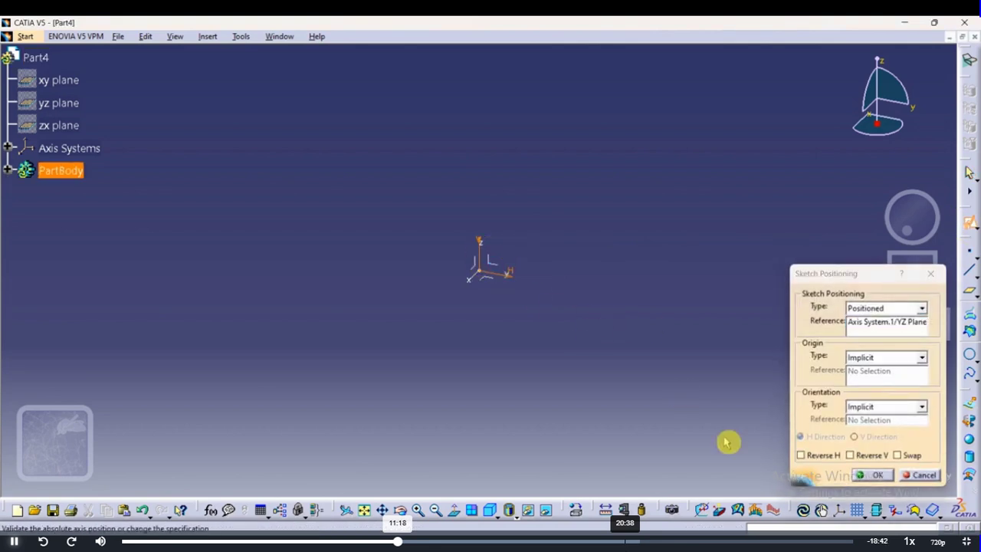
left_click(863, 473)
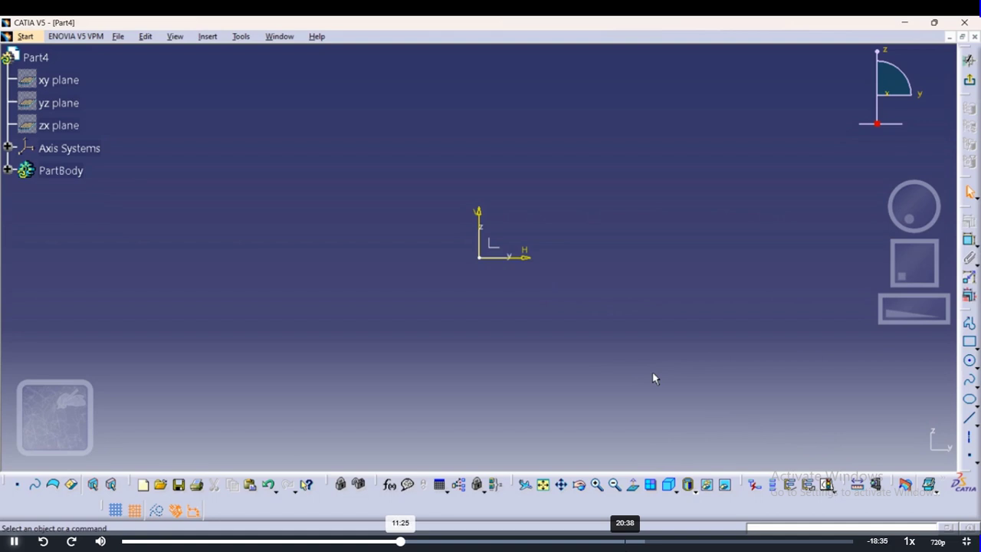
Step: Draw an upper semicircular arc of about 50 mm radius centered on the sketch origin and exit the sketch
left_click(970, 362)
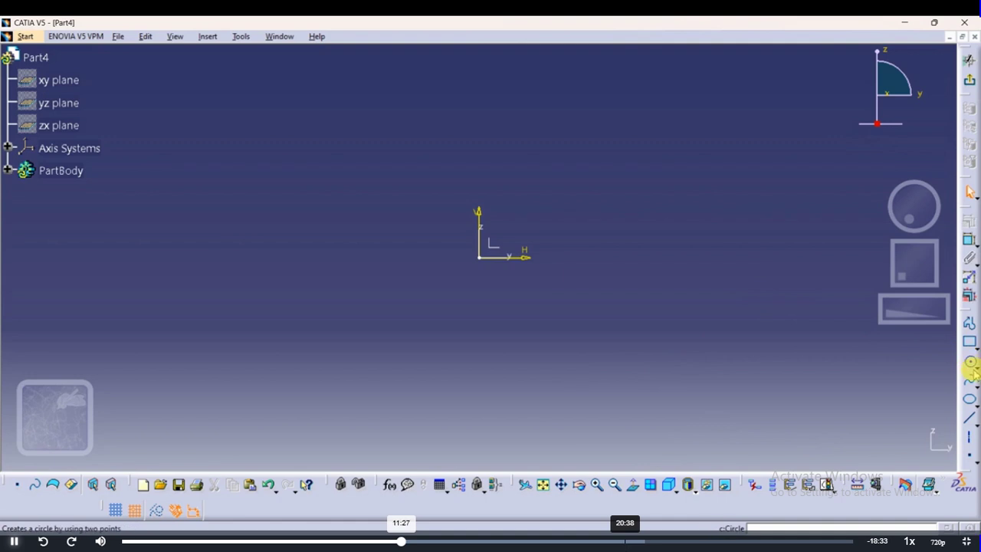
left_click(973, 373)
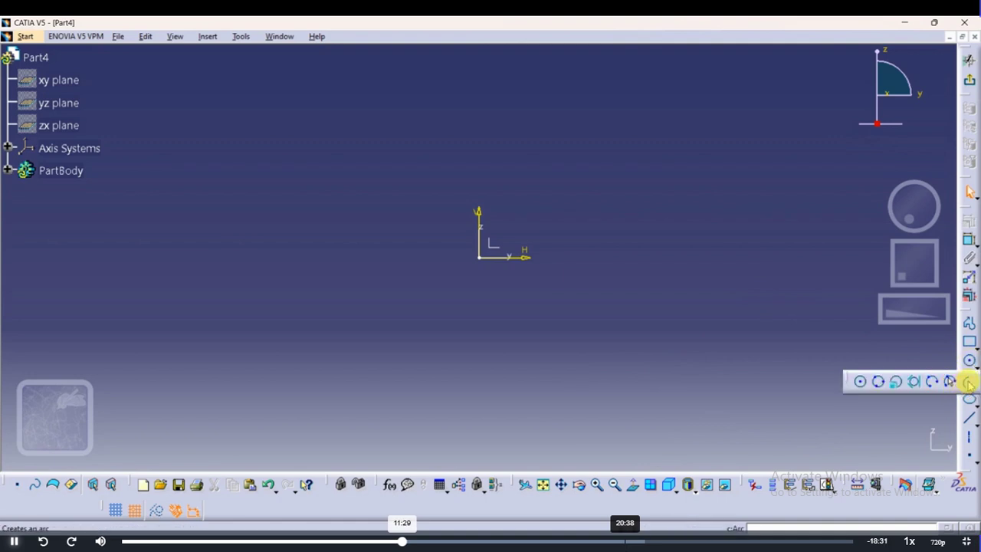
left_click(968, 383)
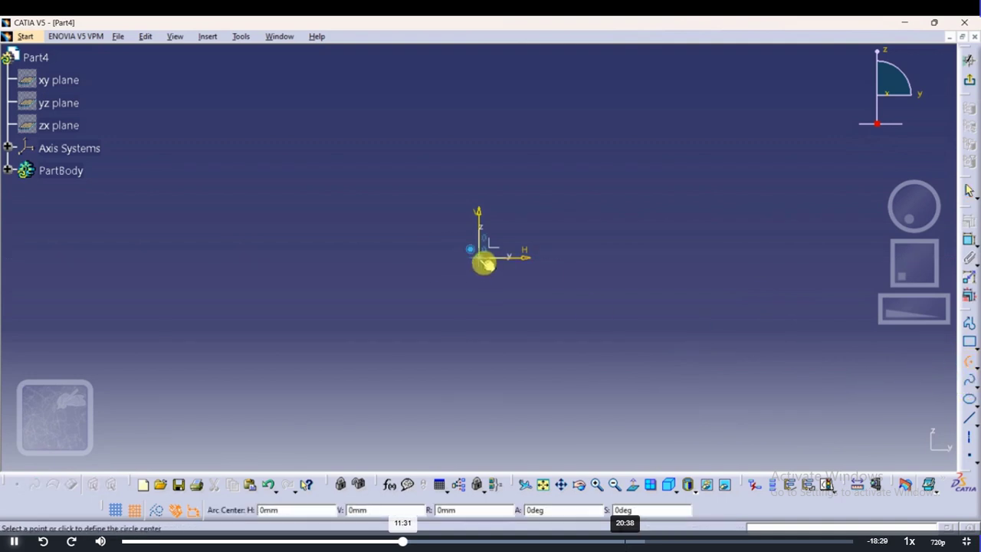
left_click(482, 260)
left_click(391, 256)
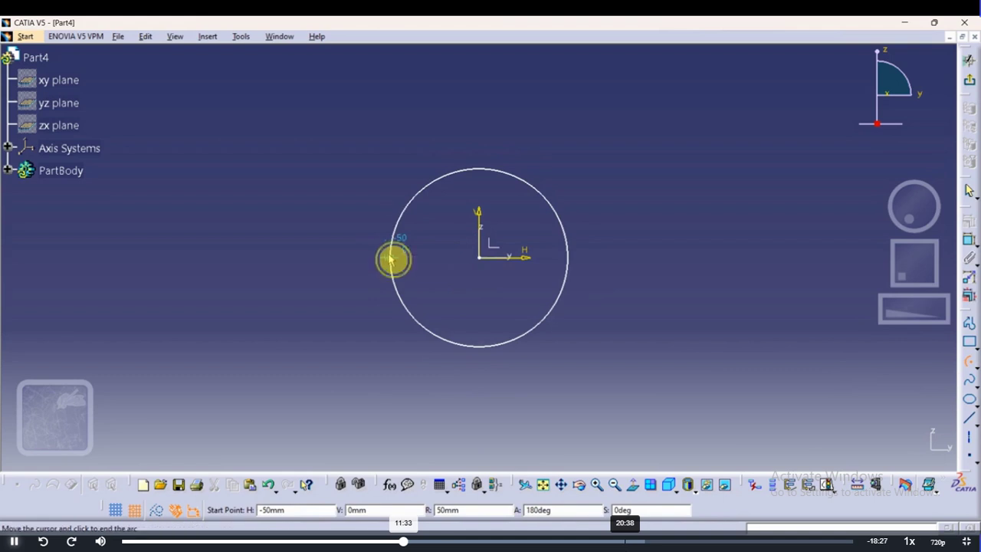
left_click(602, 268)
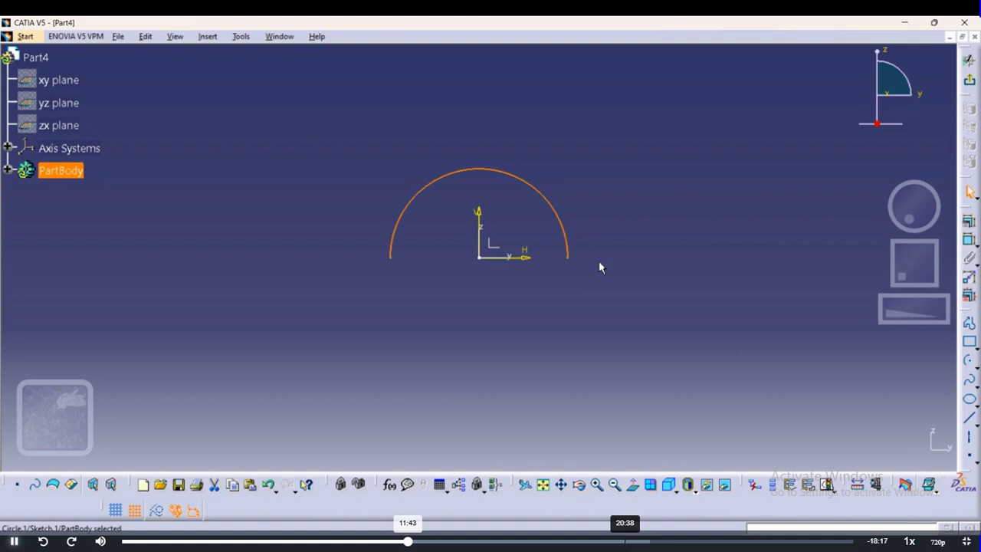
left_click(969, 80)
left_click(968, 299)
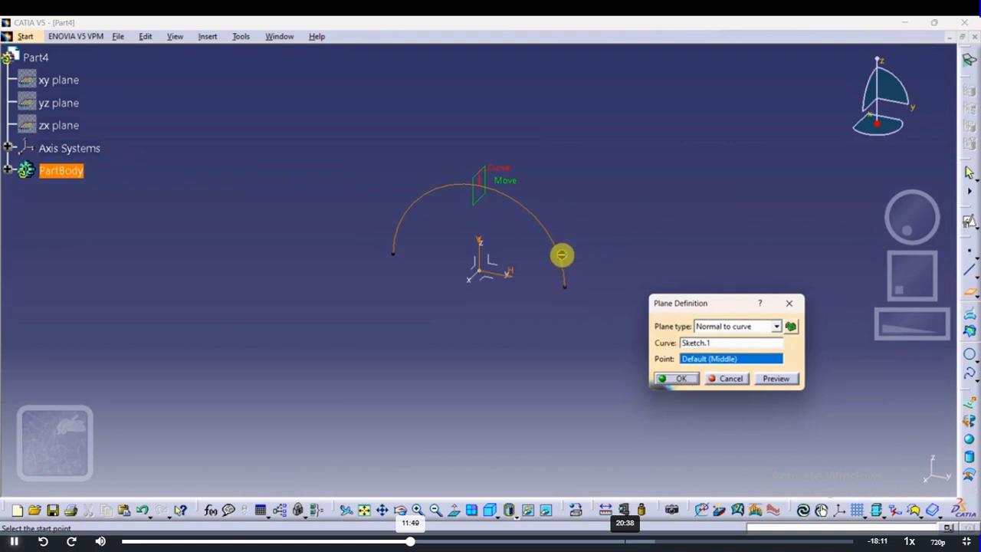
left_click(719, 326)
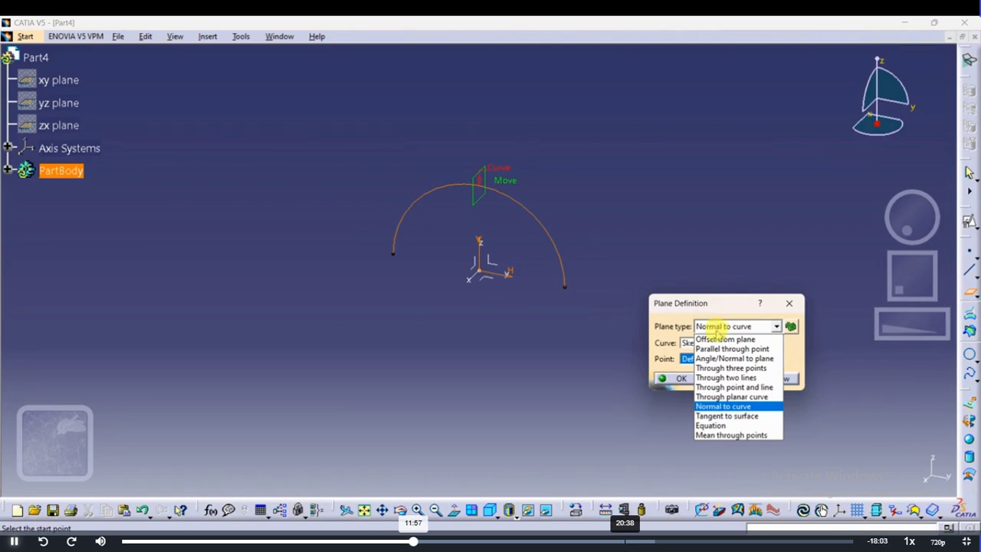
left_click(716, 328)
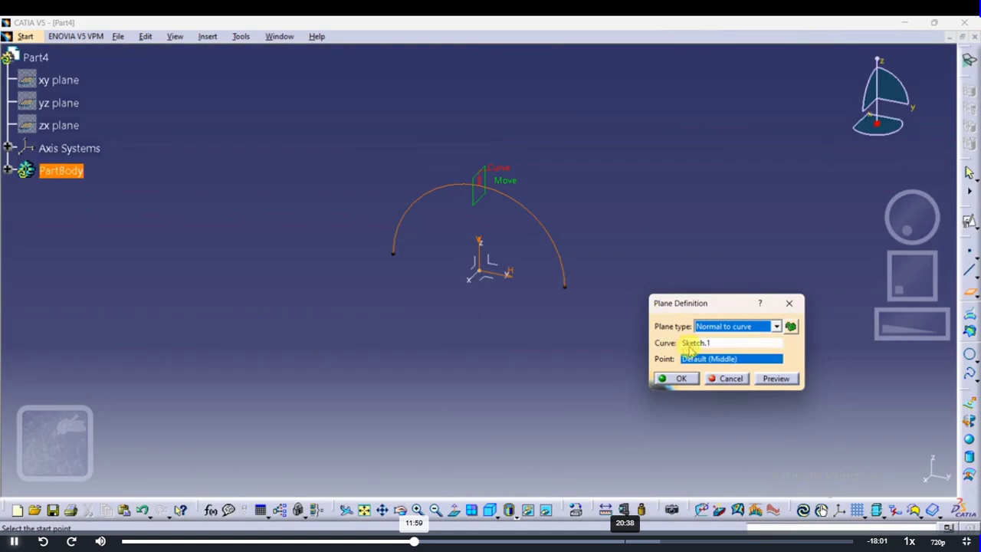
left_click(693, 343)
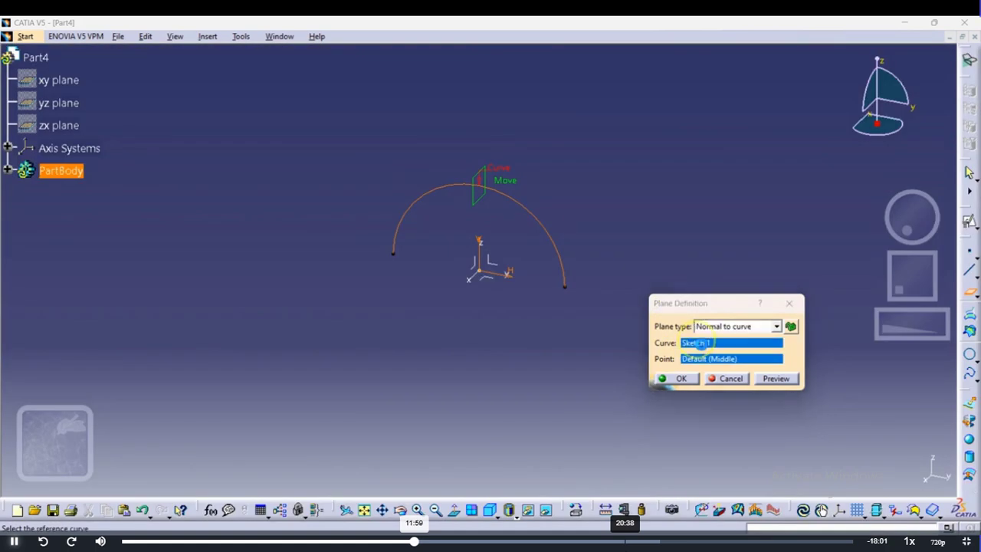
left_click(733, 379)
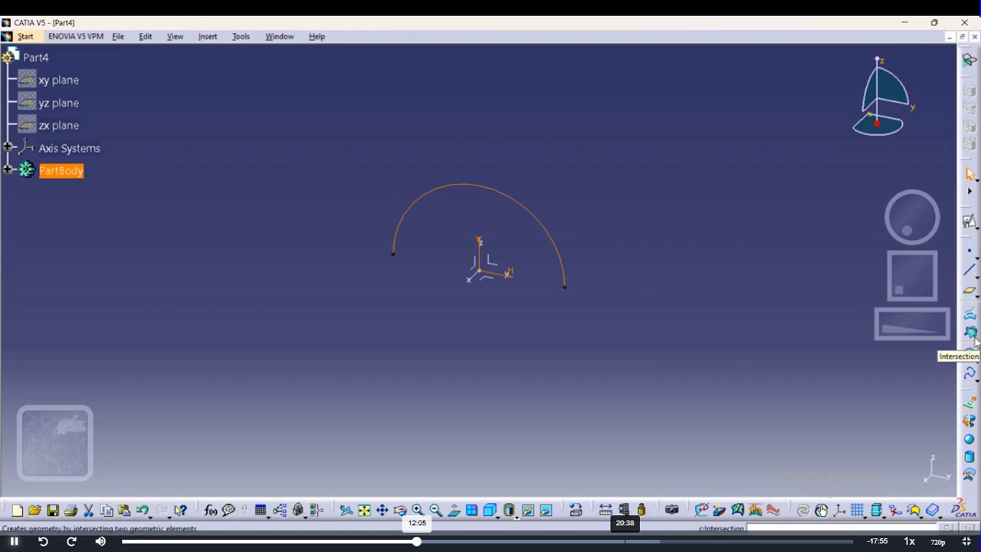
Step: Extrude the semicircular arc sketch as a surface 122 mm along the sketch normal
left_click(970, 405)
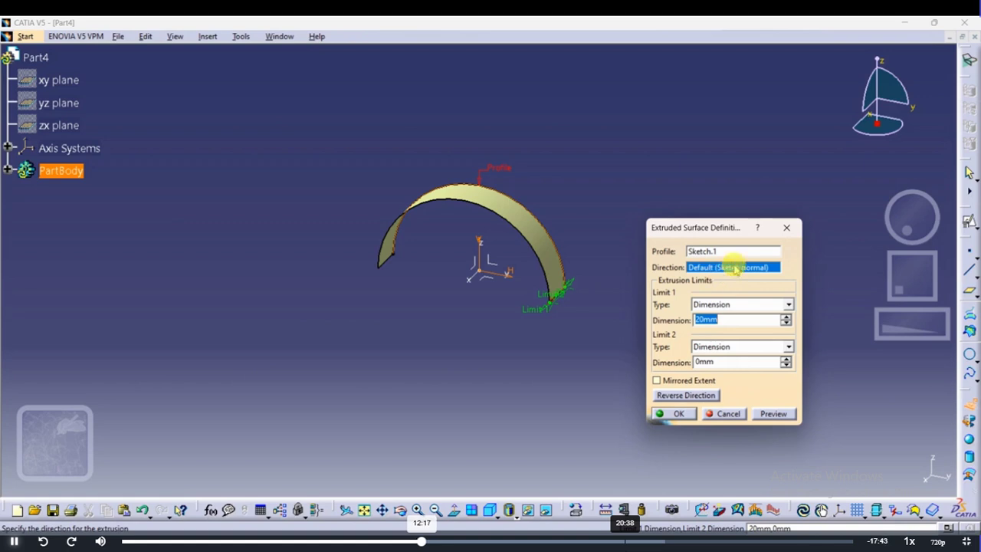
left_click(786, 317)
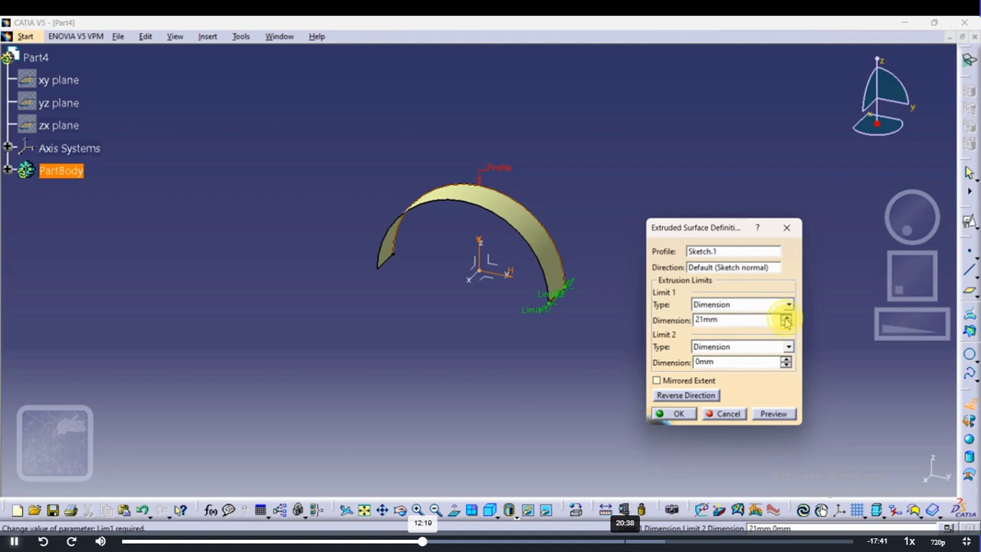
left_click_drag(786, 319, 786, 320)
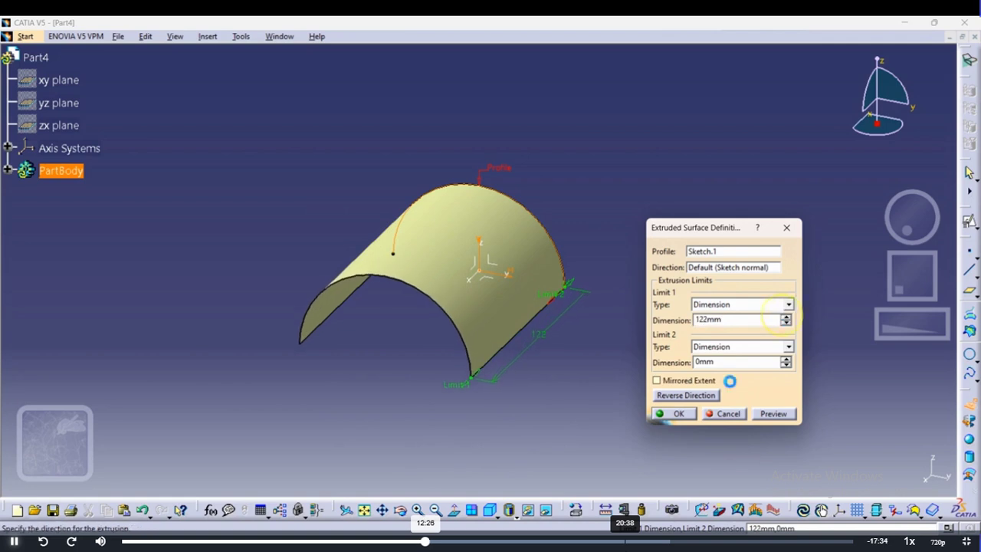
left_click(678, 414)
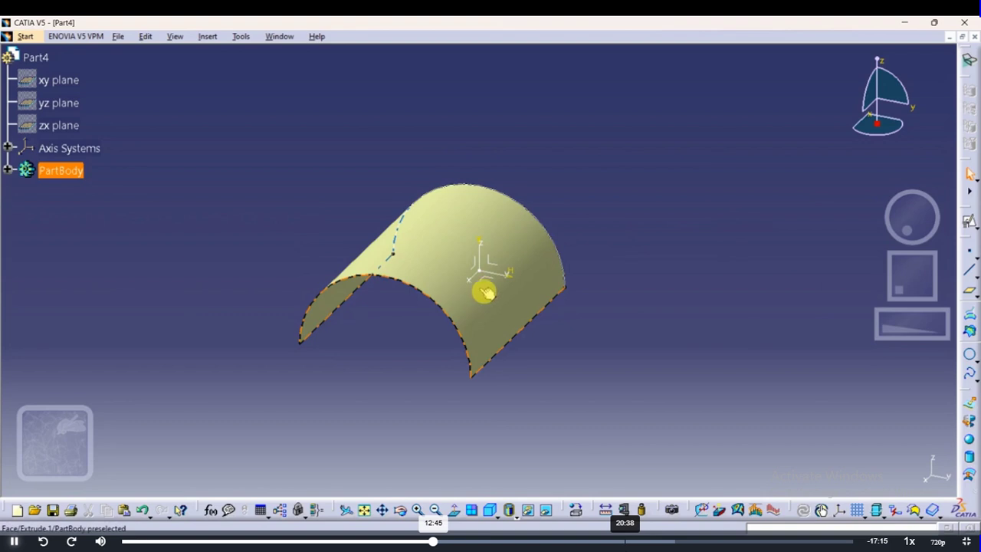
Step: Start a positioned sketch on the axis system's XY plane with implicit origin and orientation, reversing H and swapping the axes
left_click(969, 221)
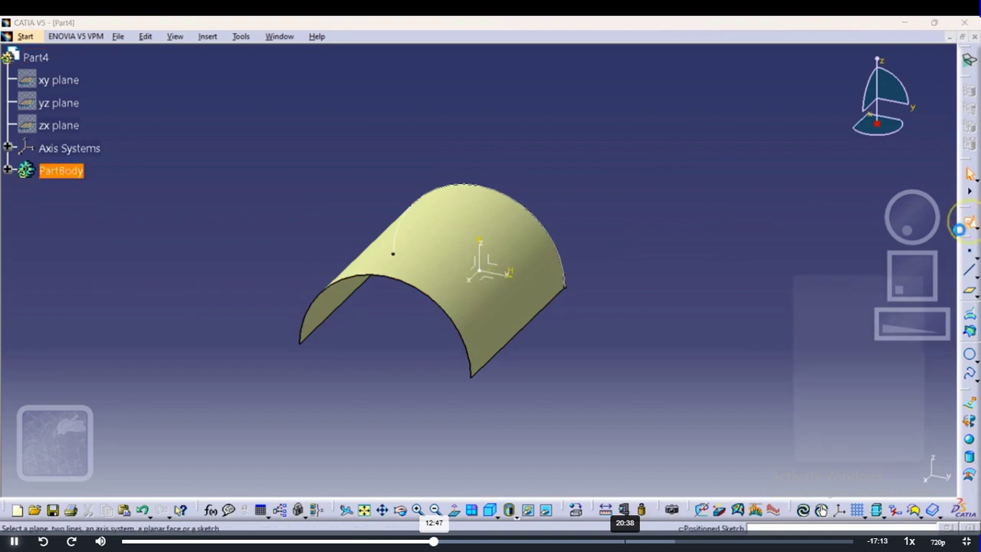
left_click(484, 275)
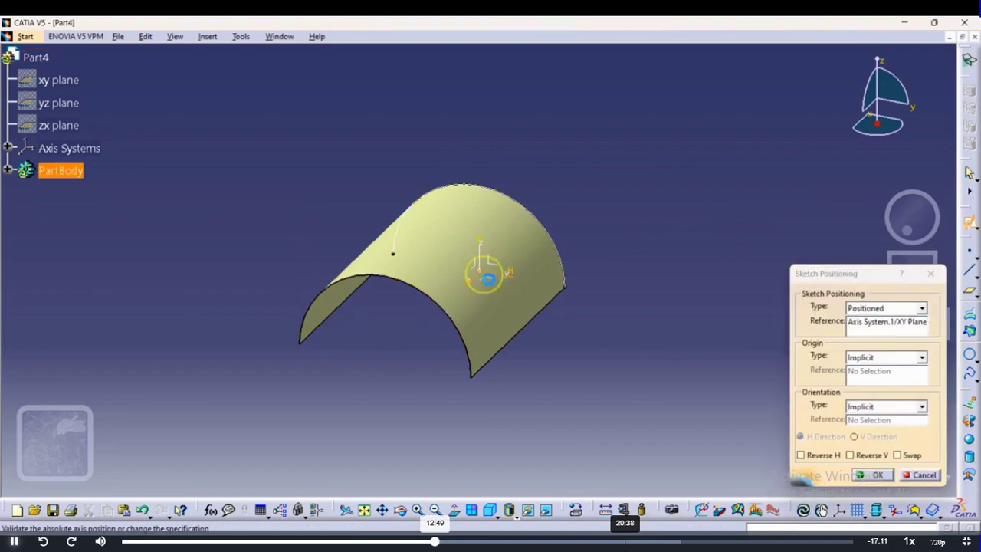
left_click(801, 455)
left_click(897, 456)
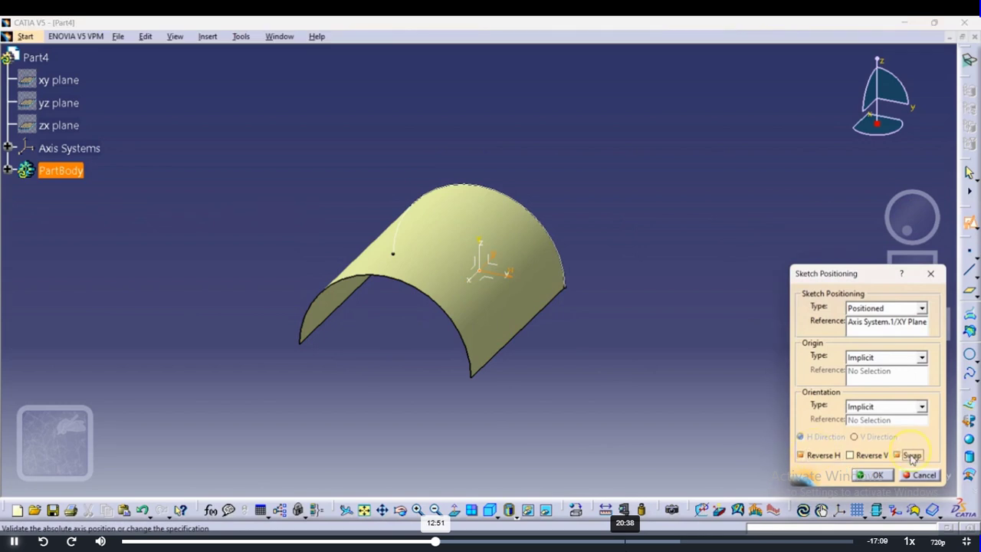
left_click(874, 476)
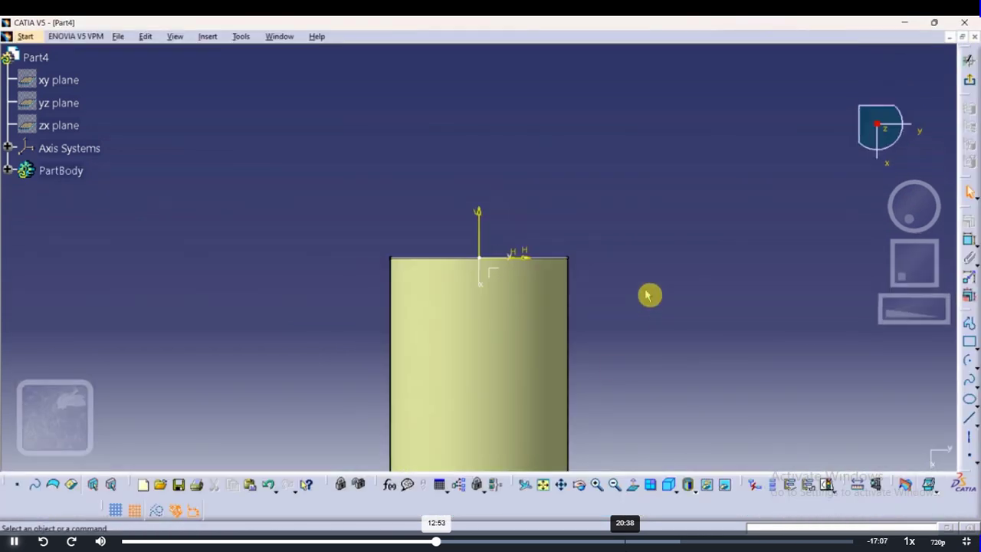
Step: Draw a vertical line about 130 mm long beside the half-cylinder, 120 mm from the sketch's V axis, and exit the sketch
left_click(559, 486)
left_click_drag(455, 409, 459, 322)
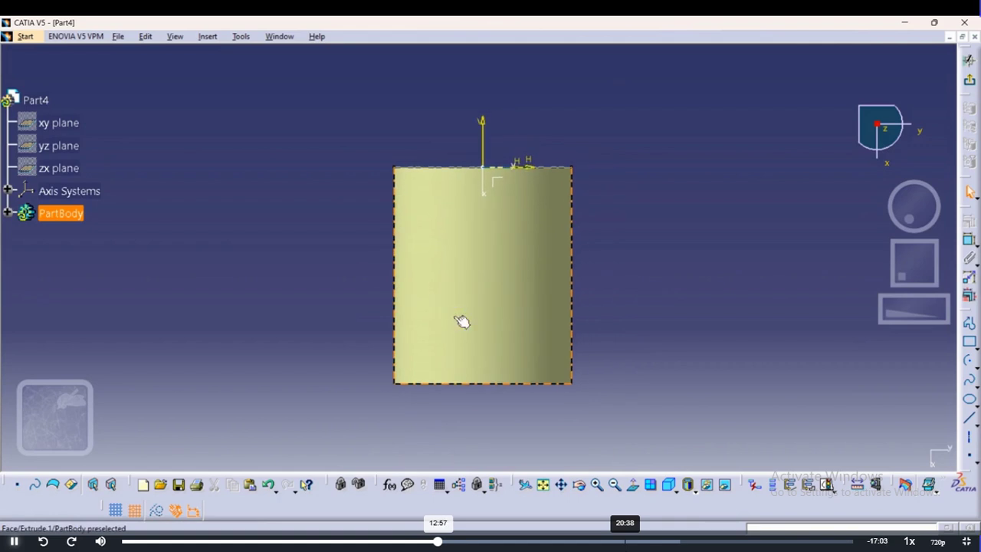
left_click(647, 333)
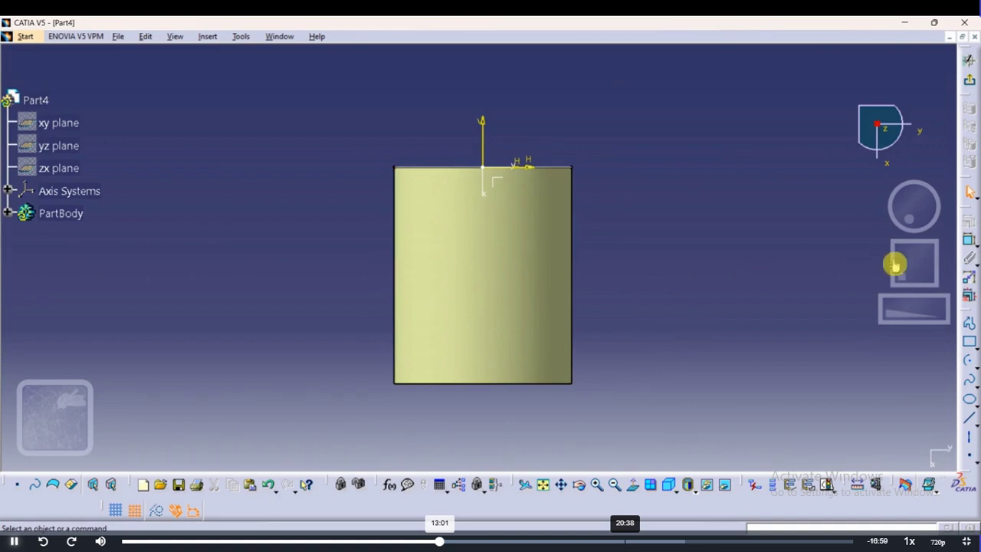
left_click(968, 424)
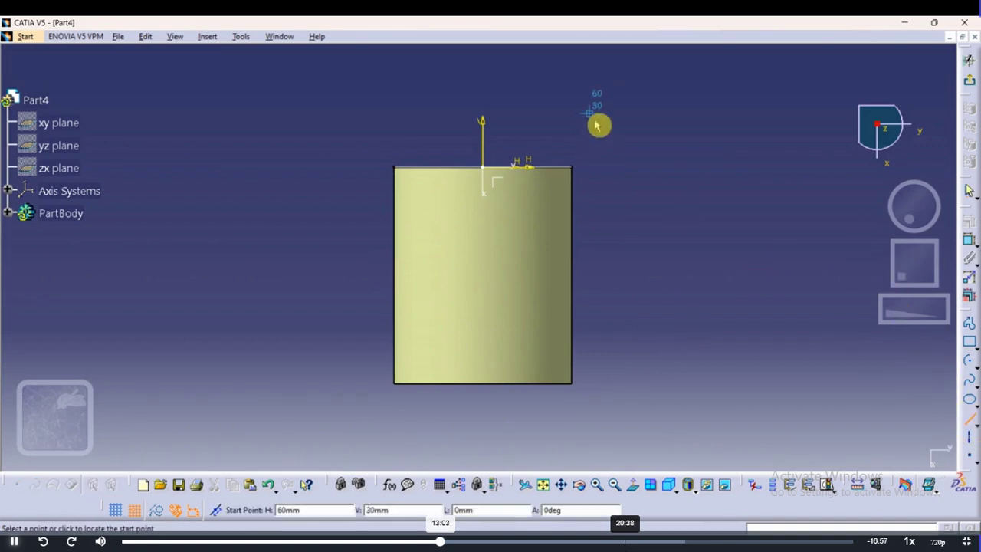
left_click(696, 150)
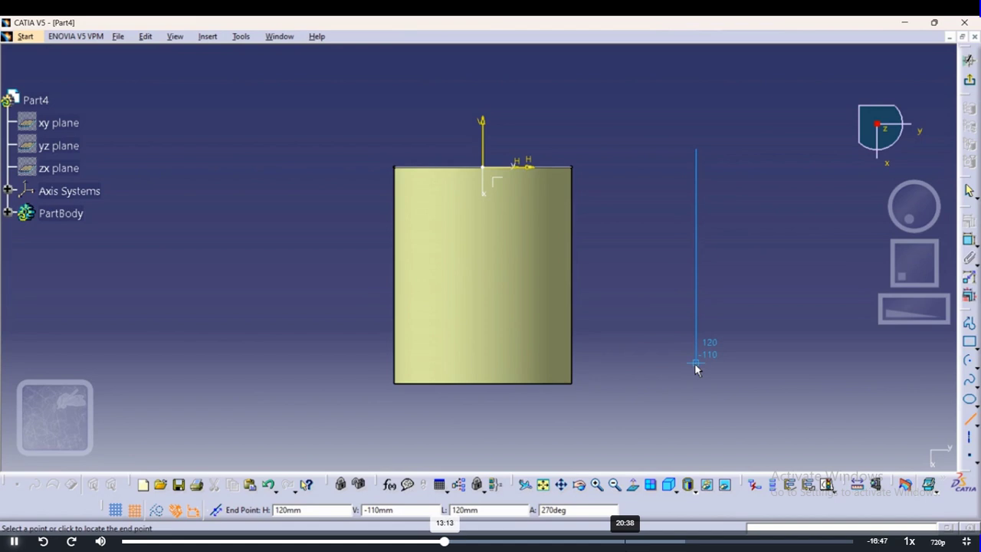
left_click_drag(696, 369, 699, 384)
left_click(696, 381)
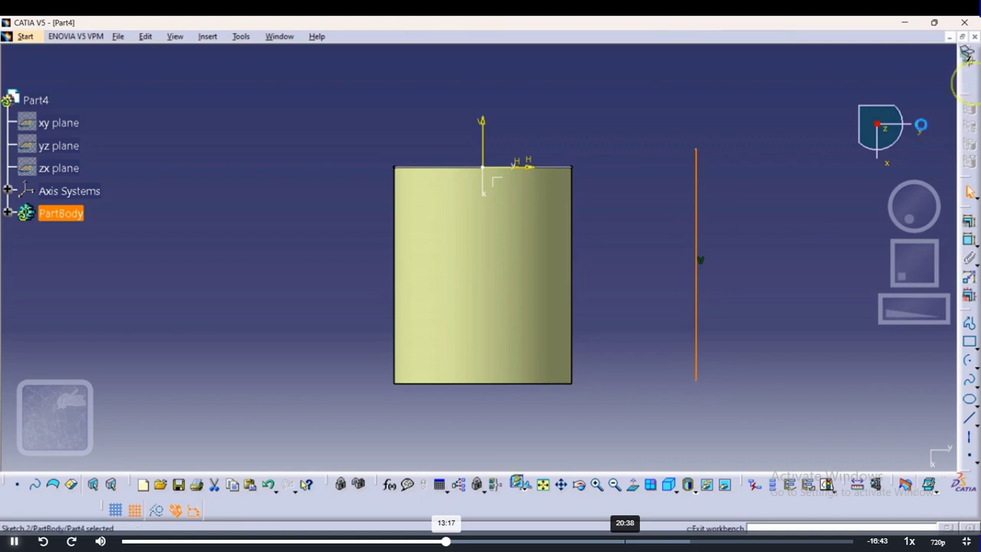
left_click(967, 55)
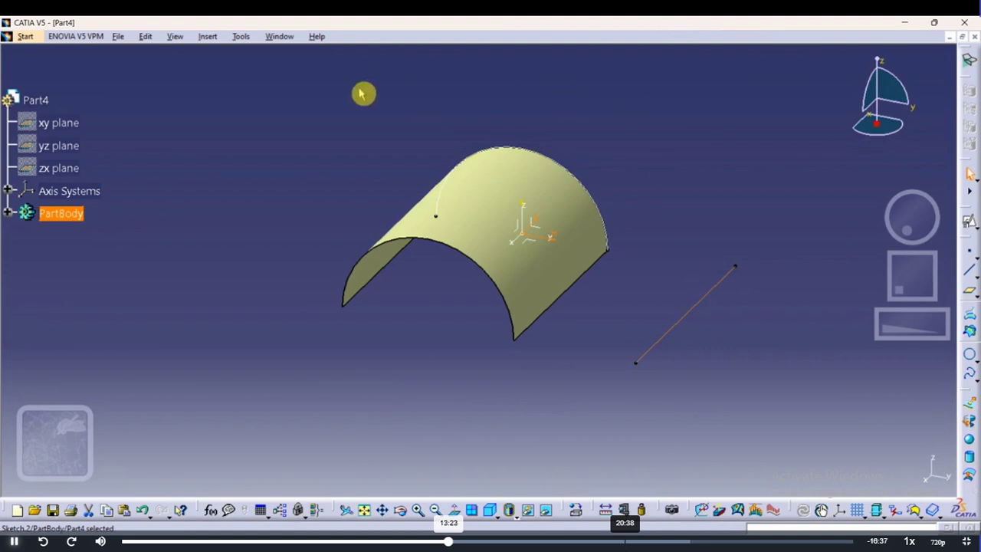
Step: Try a circular two-guides-and-tangency-surface sweep using the line sketch as limit curve with tangency and the half-cylinder as tangency surface
left_click(208, 36)
mouse_move(222, 192)
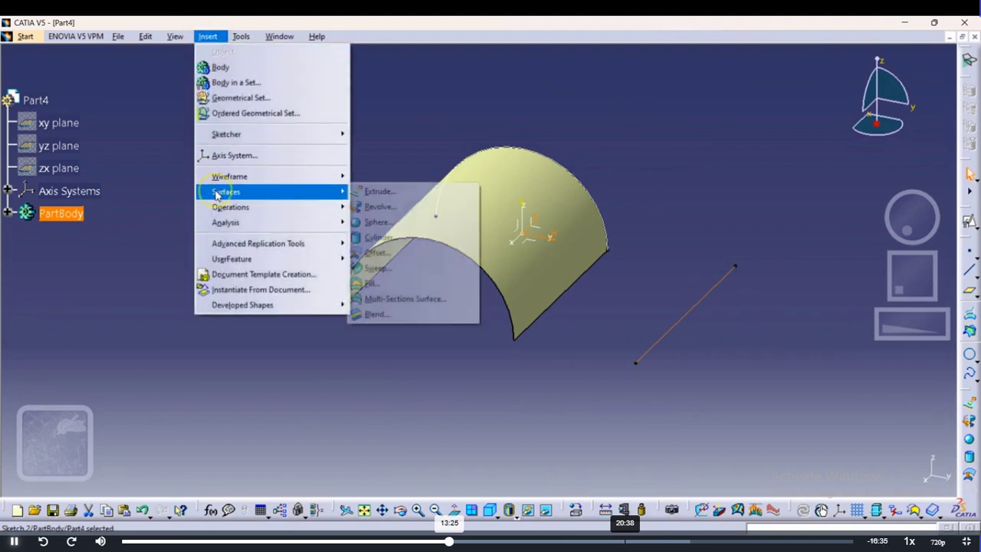
left_click(378, 269)
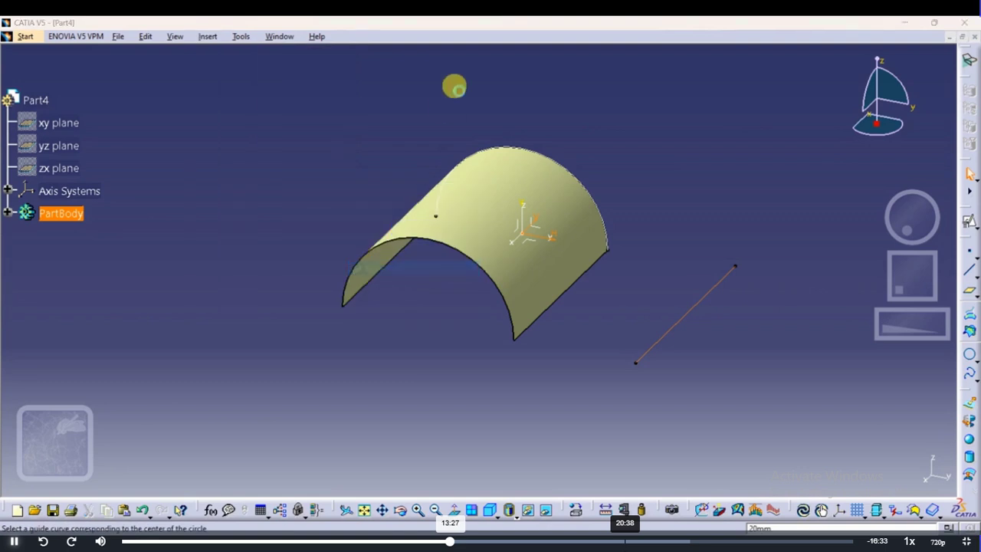
left_click(839, 189)
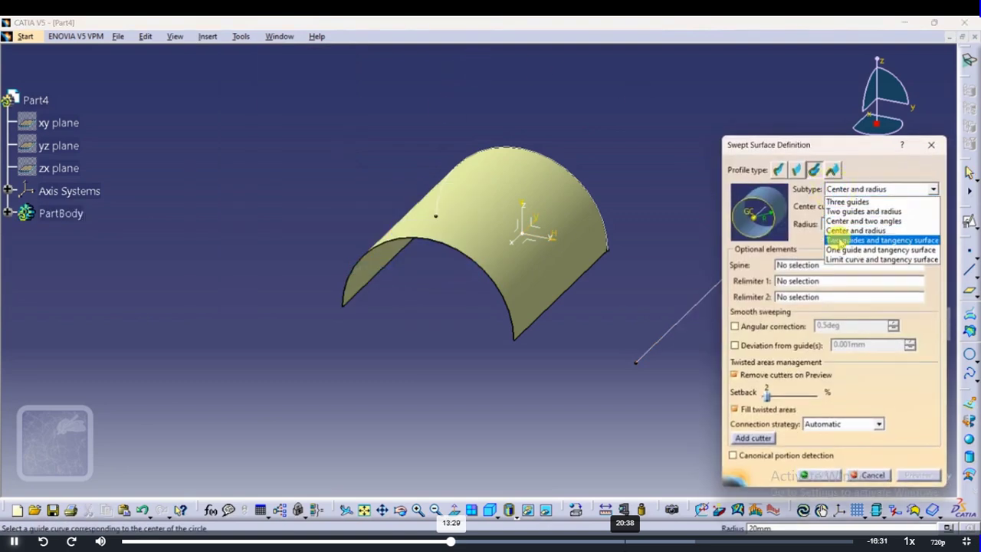
left_click(843, 238)
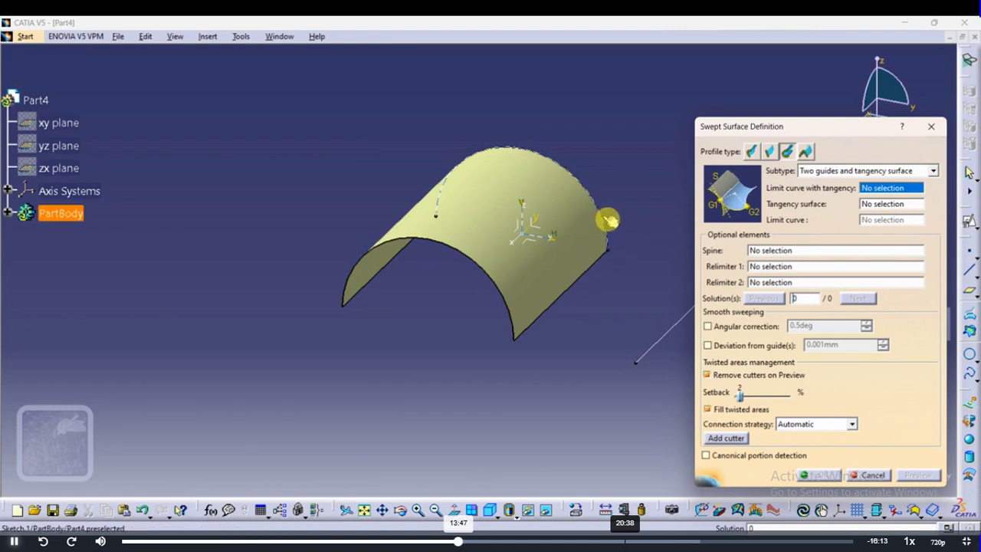
left_click(8, 213)
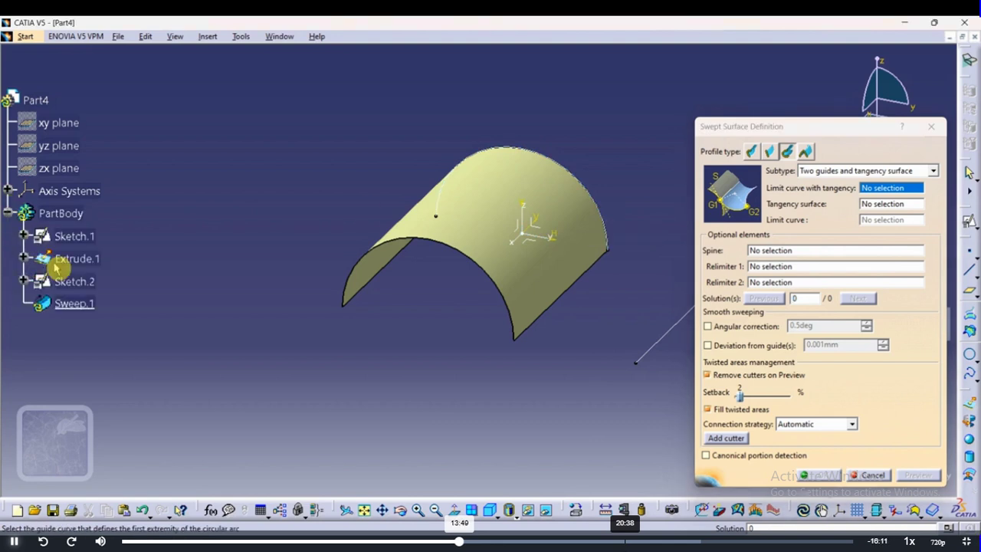
left_click(75, 282)
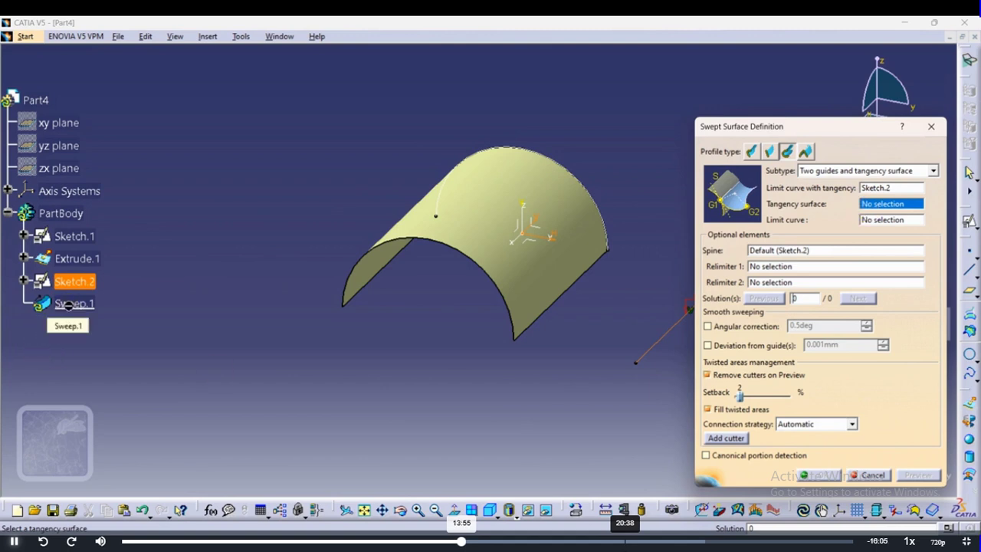
left_click(479, 236)
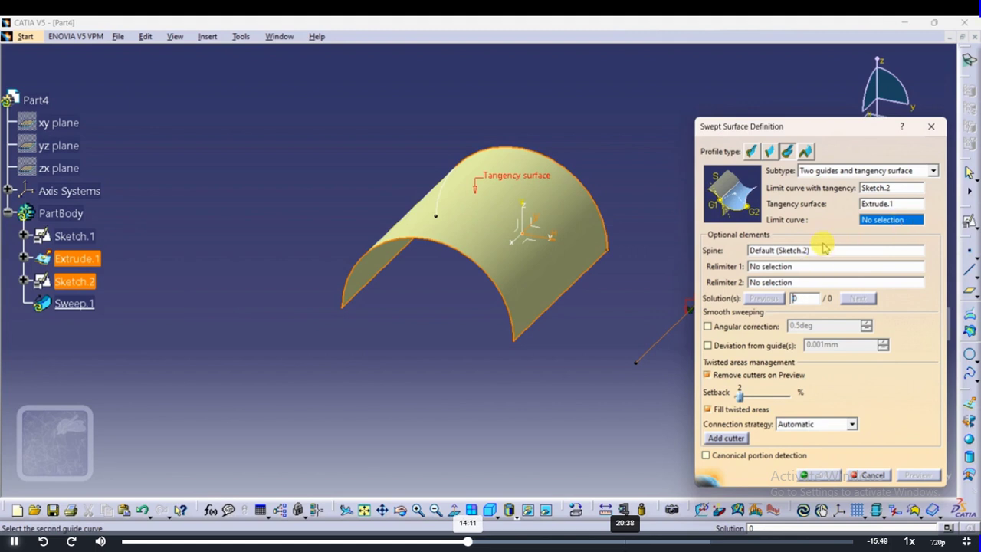
Step: Try the same line sketch as the sweep's second limit curve, preview the surface, and cancel the sweep definition
left_click(772, 259)
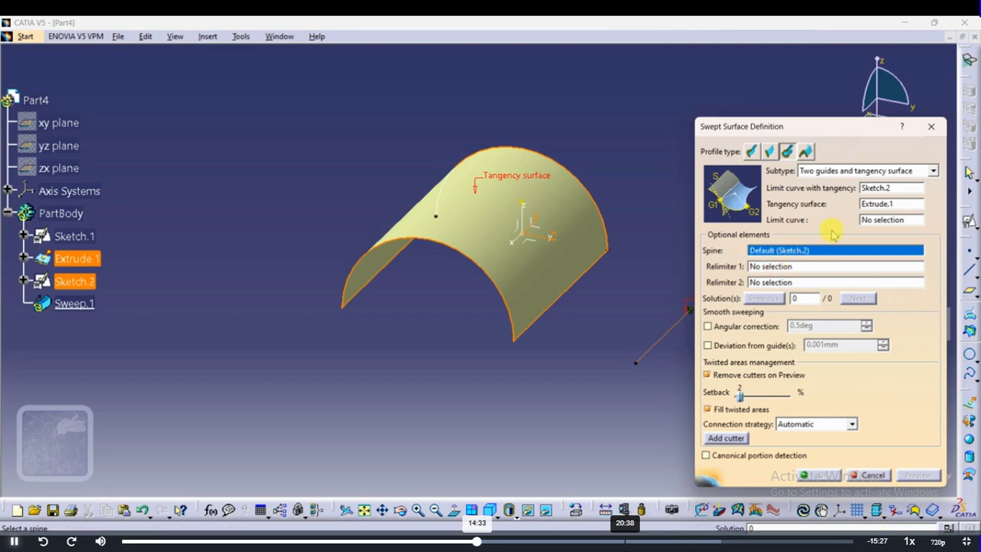
left_click(865, 221)
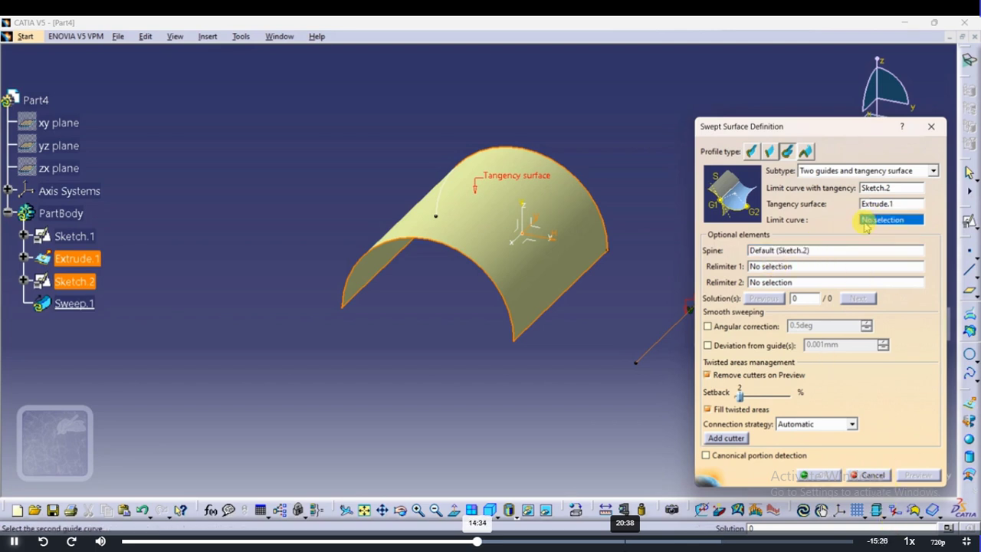
left_click(670, 340)
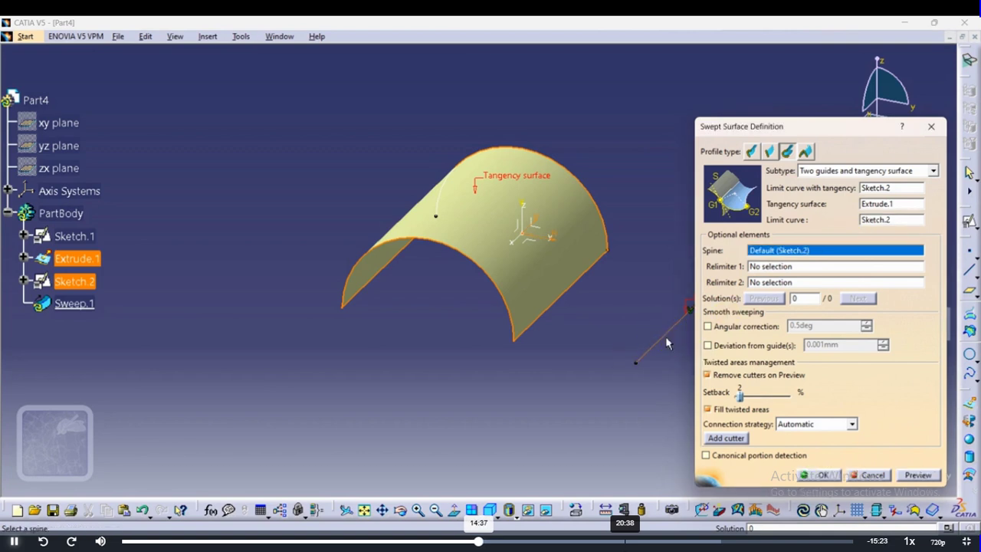
left_click(915, 475)
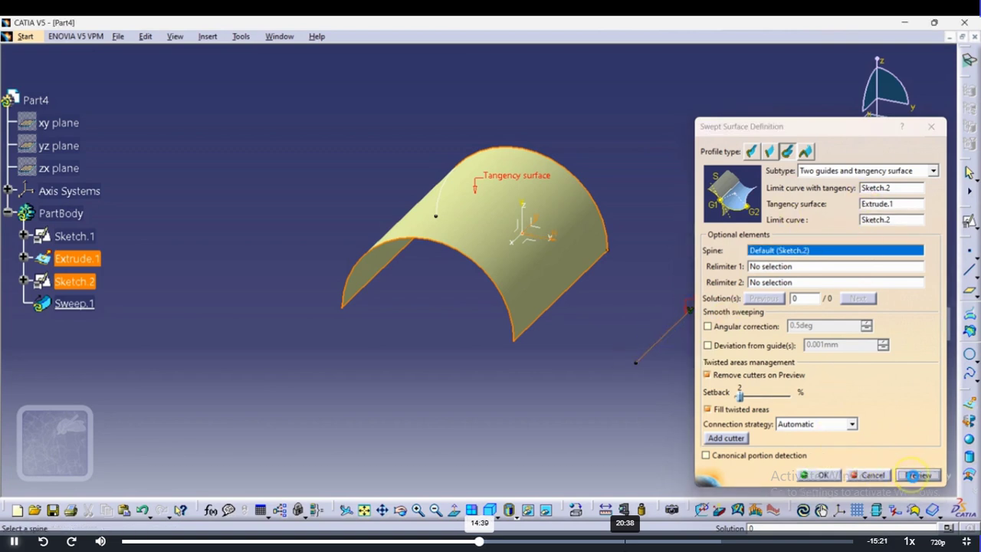
left_click(543, 311)
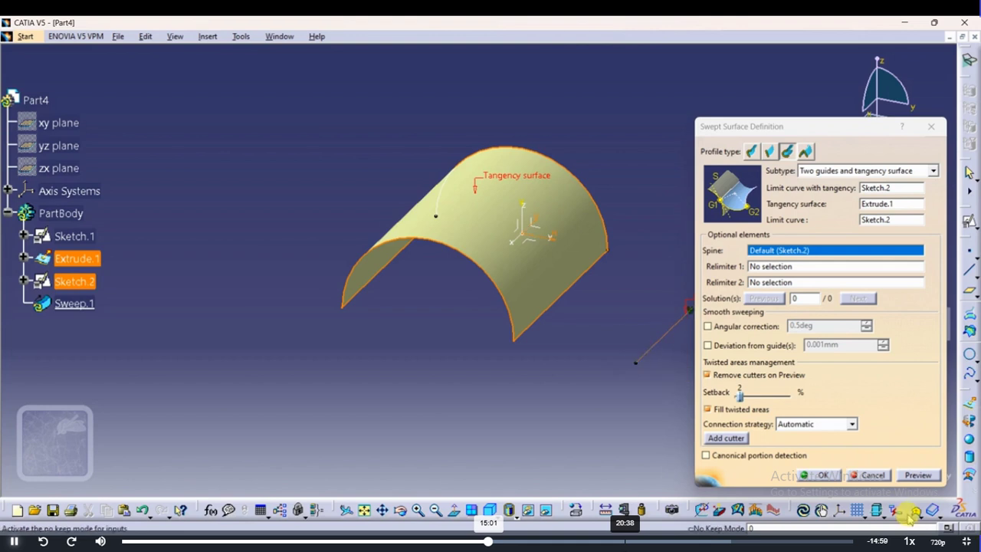
left_click(870, 476)
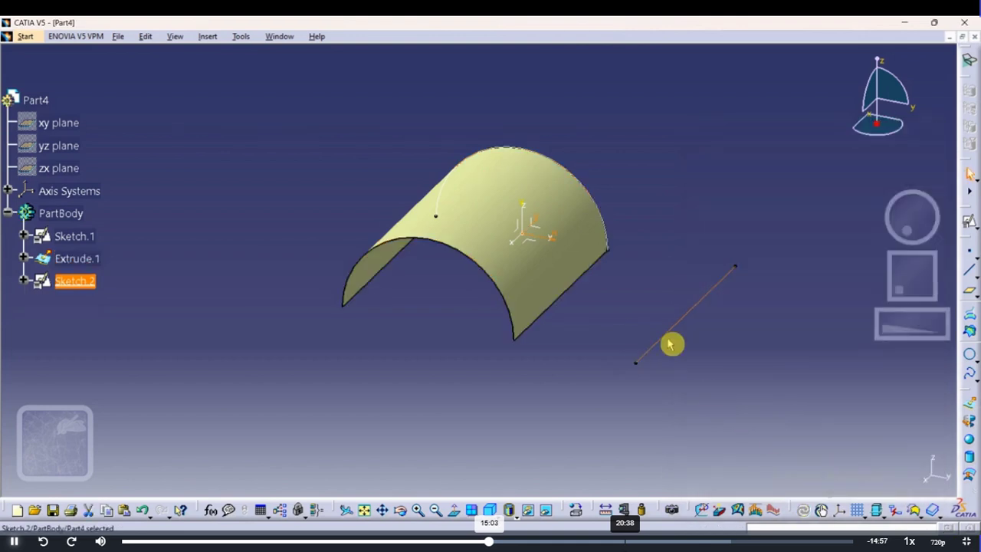
Step: Edit the line sketch, dimension the distance between the line and the half-cylinder's nearest straight edge, and exit the sketch
double_click(666, 331)
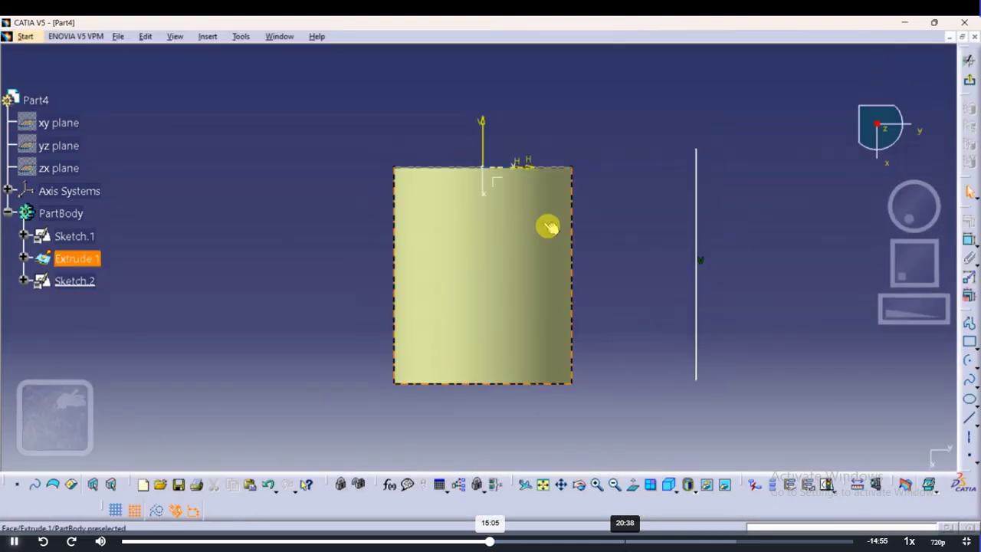
left_click(969, 238)
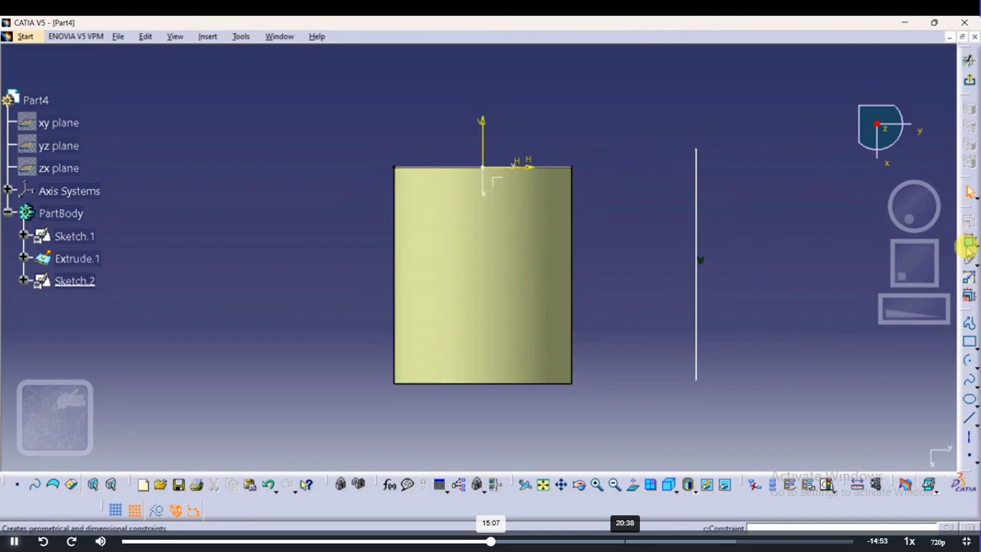
left_click(697, 295)
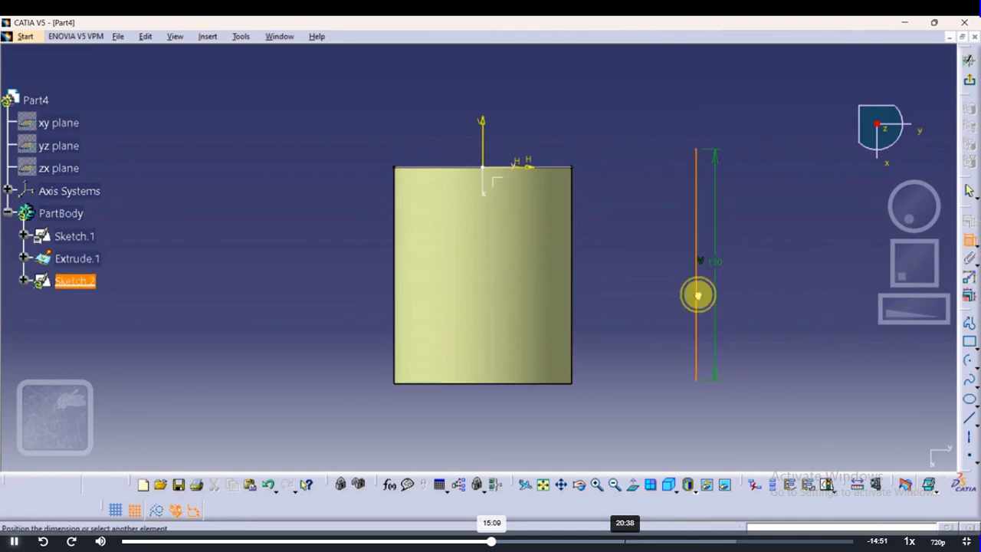
left_click(574, 306)
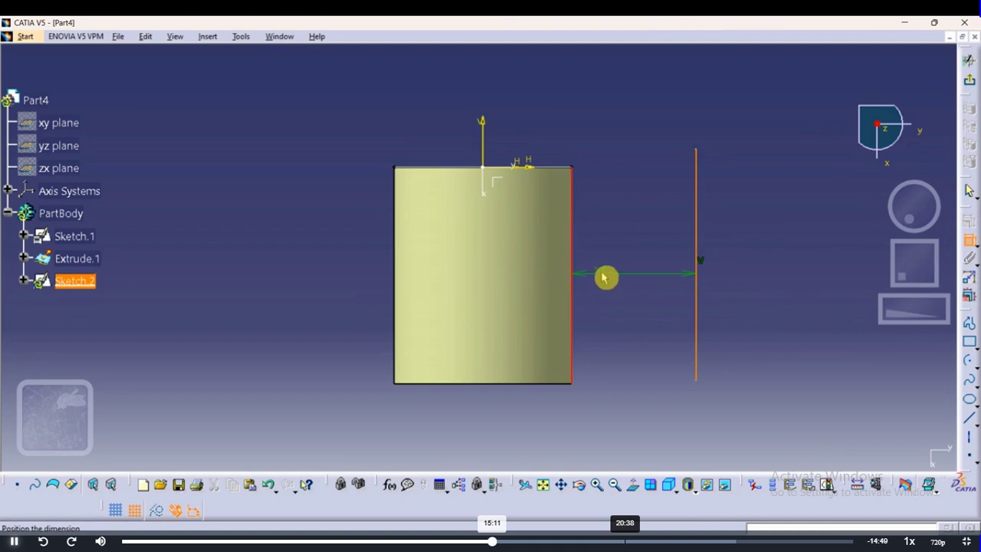
left_click(622, 277)
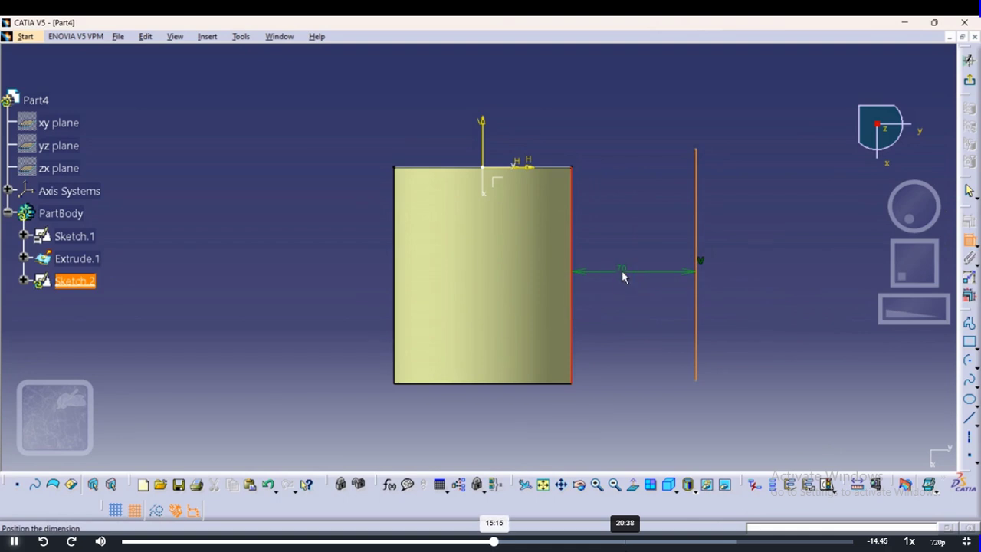
left_click(621, 278)
left_click(625, 279)
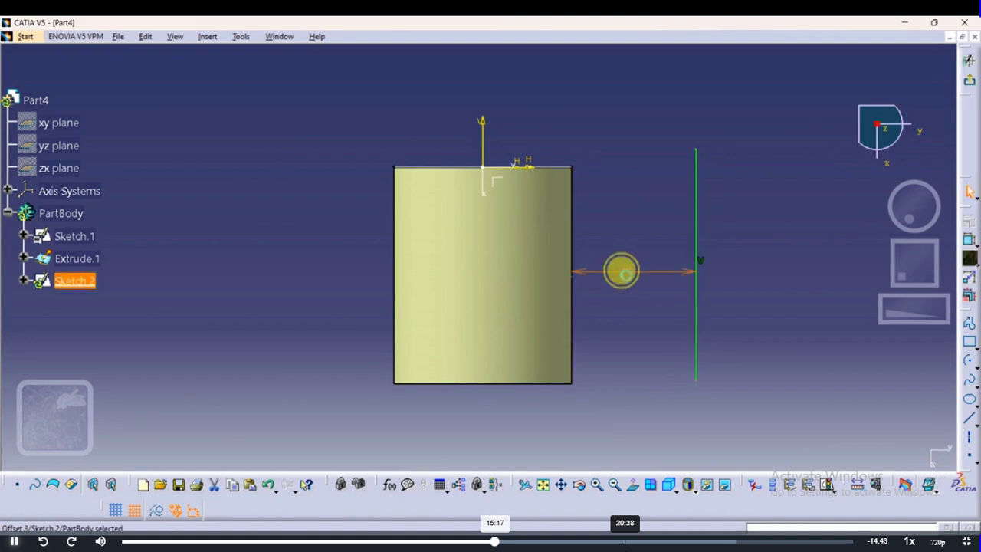
double_click(629, 275)
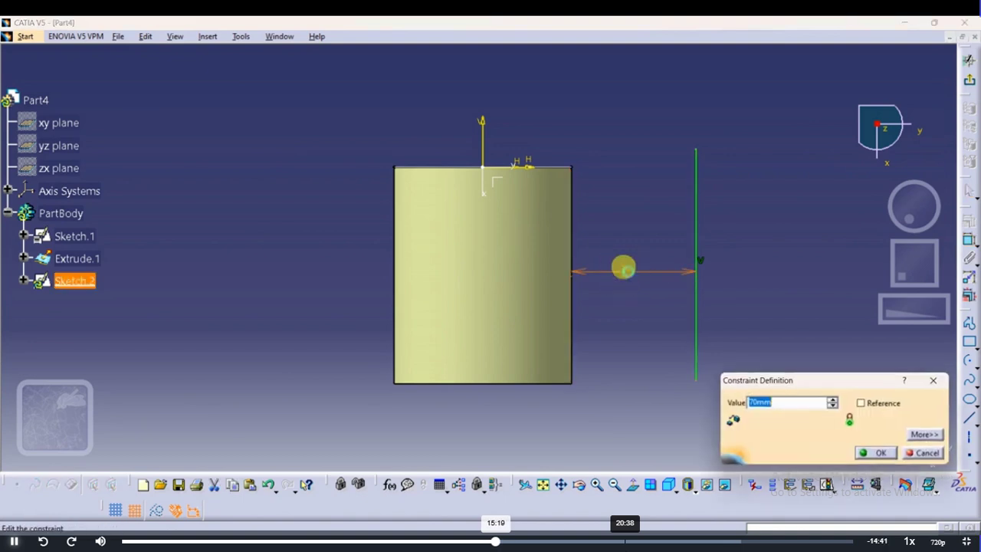
left_click(872, 453)
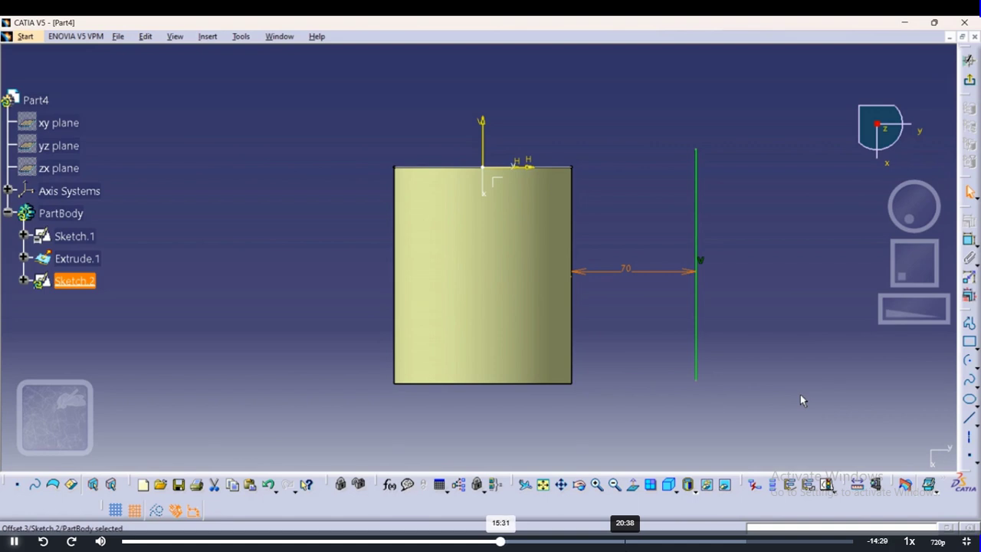
left_click(969, 82)
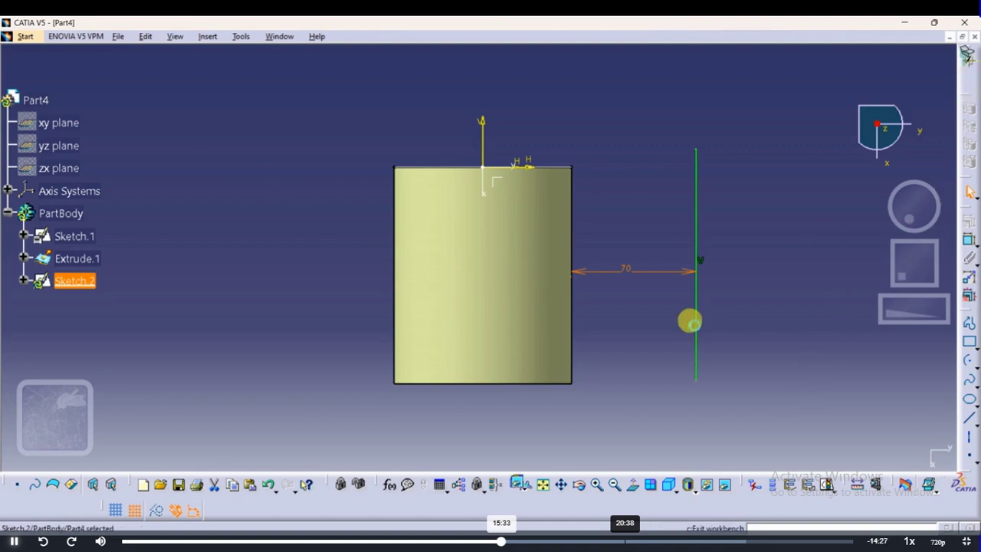
Step: Set up a circular one-guide-and-tangency-surface sweep with the line sketch as guide, the half-cylinder as tangency surface and a 70 mm radius, and preview it
left_click(210, 37)
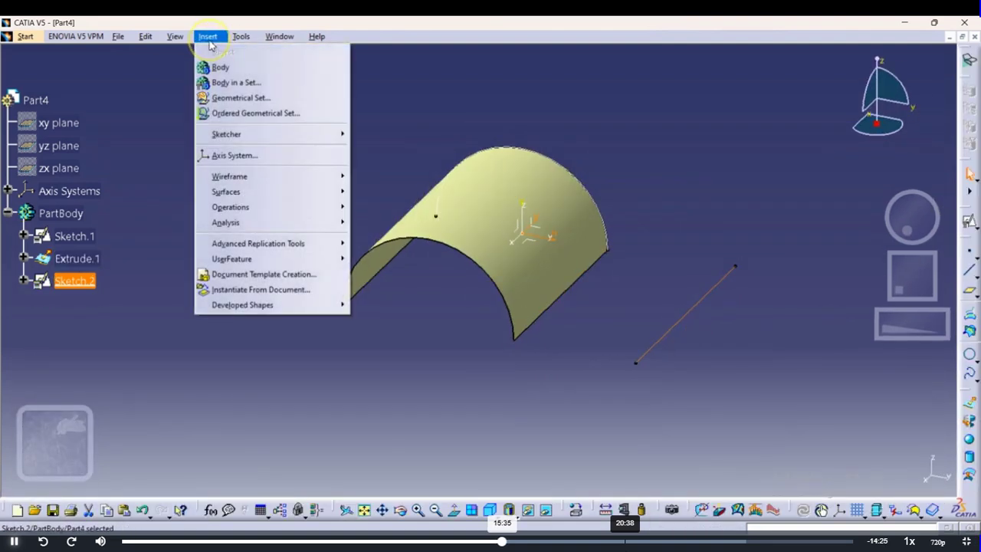
mouse_move(223, 178)
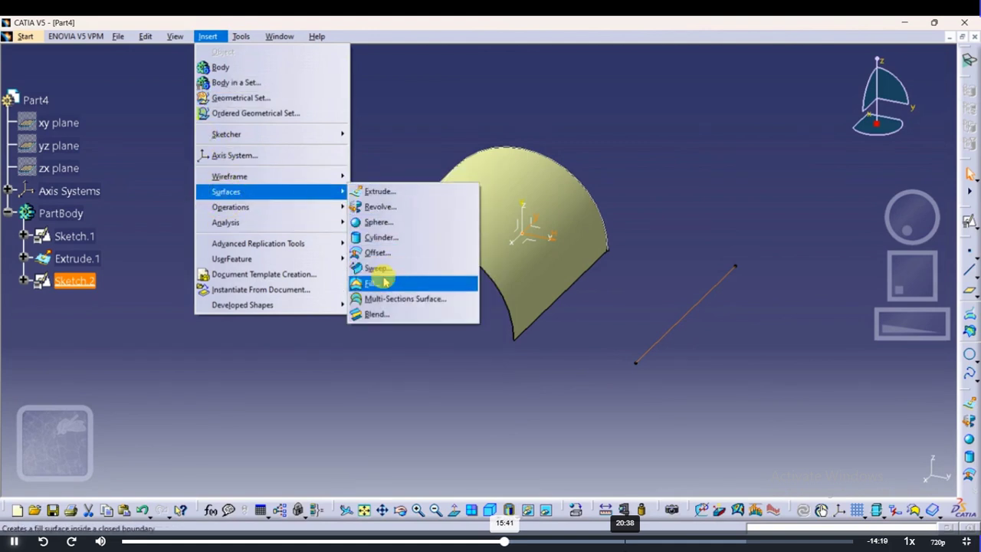
left_click(385, 274)
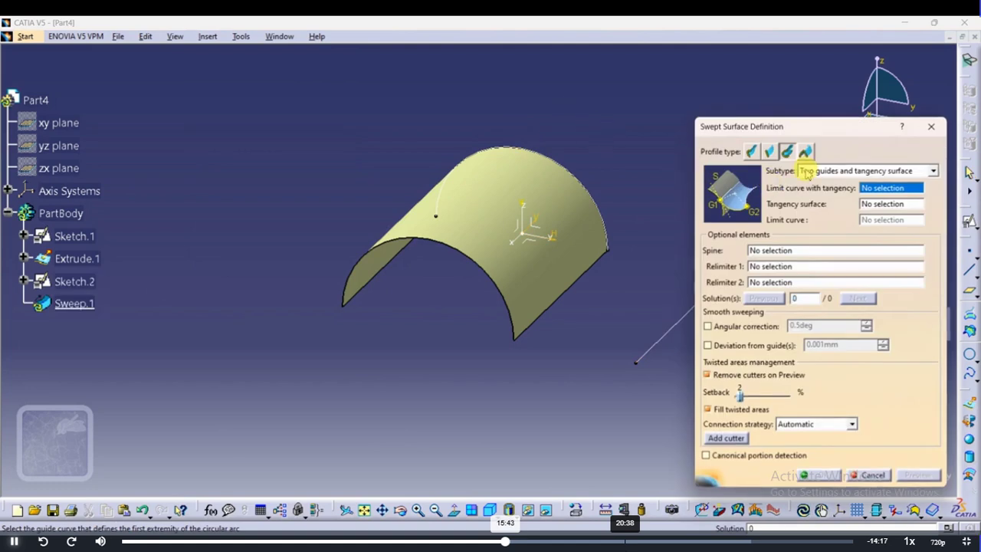
left_click(812, 171)
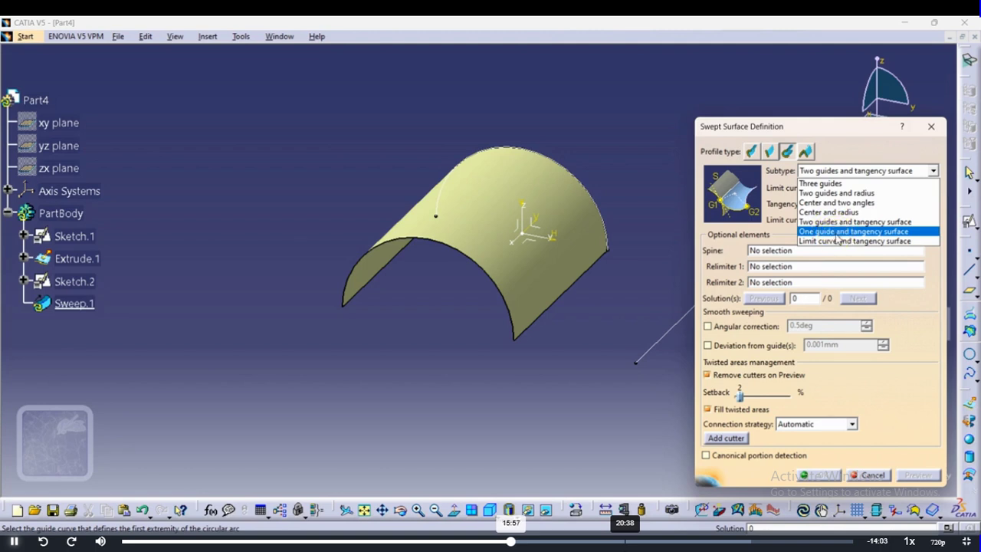
left_click(838, 232)
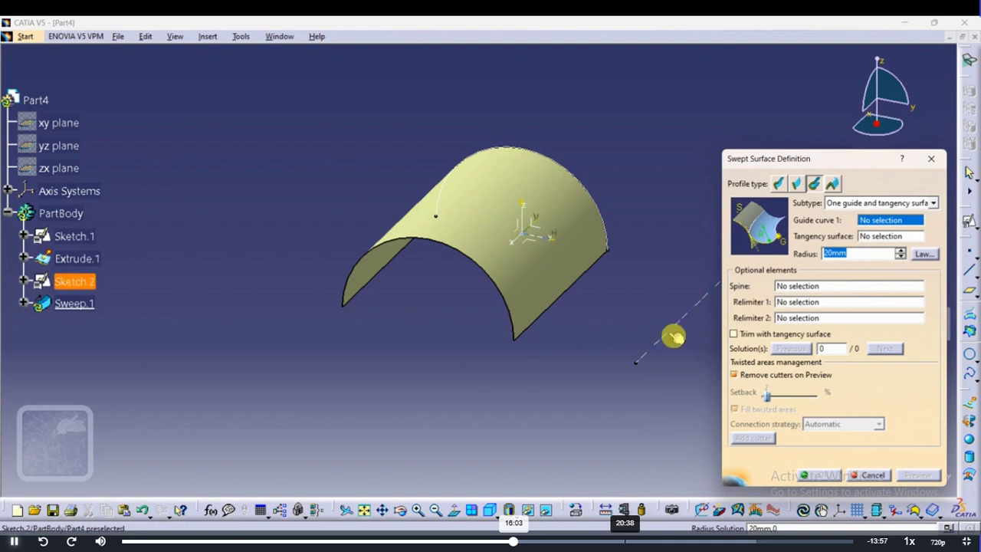
left_click(76, 282)
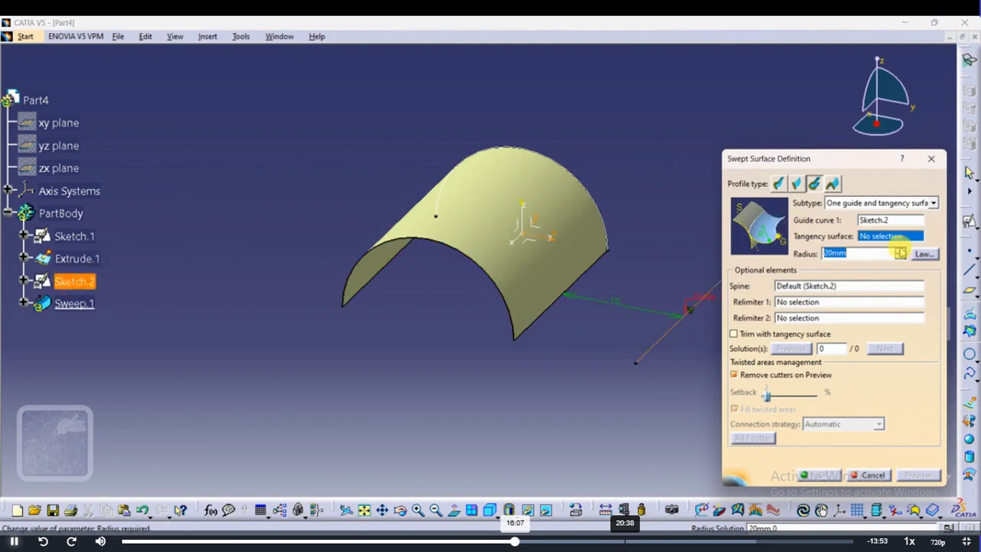
left_click(503, 256)
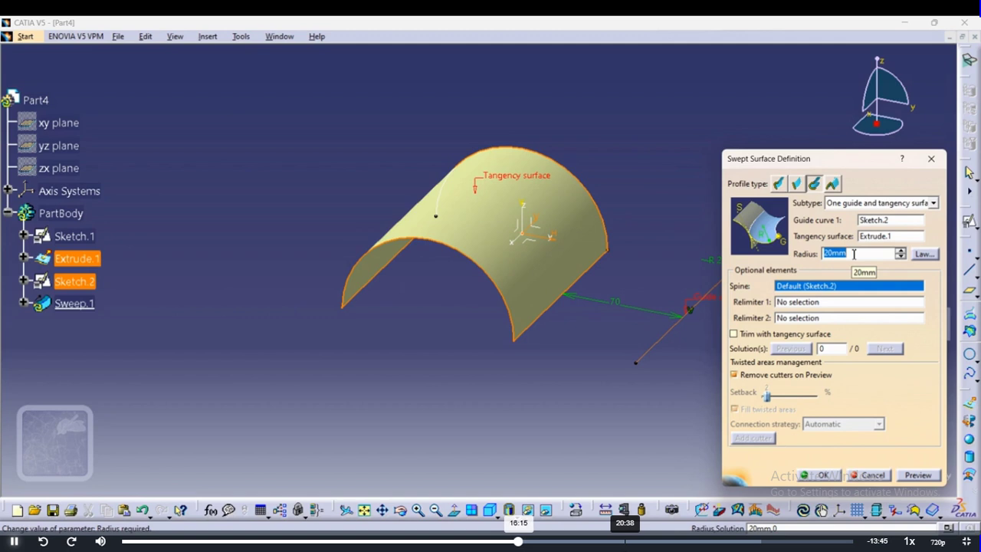
type("70")
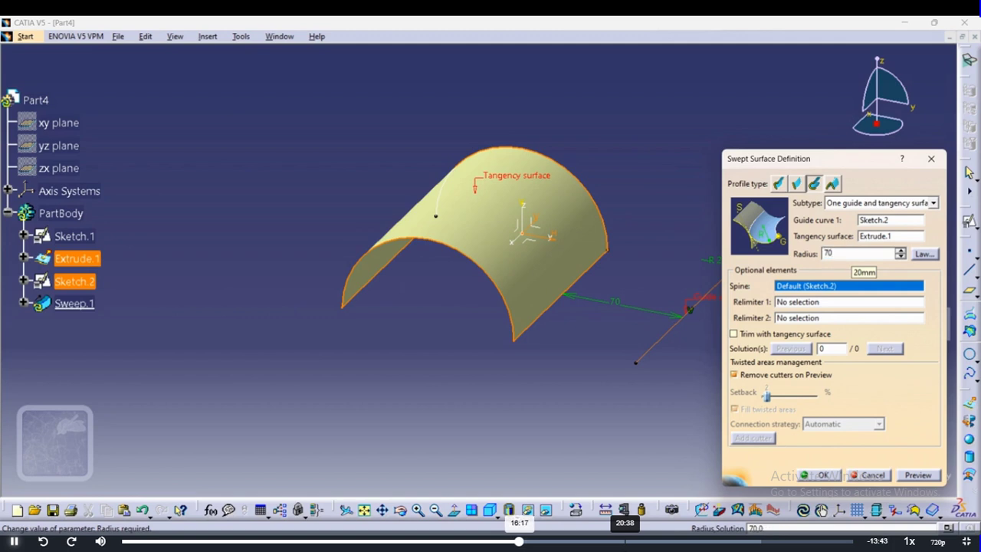
left_click(917, 475)
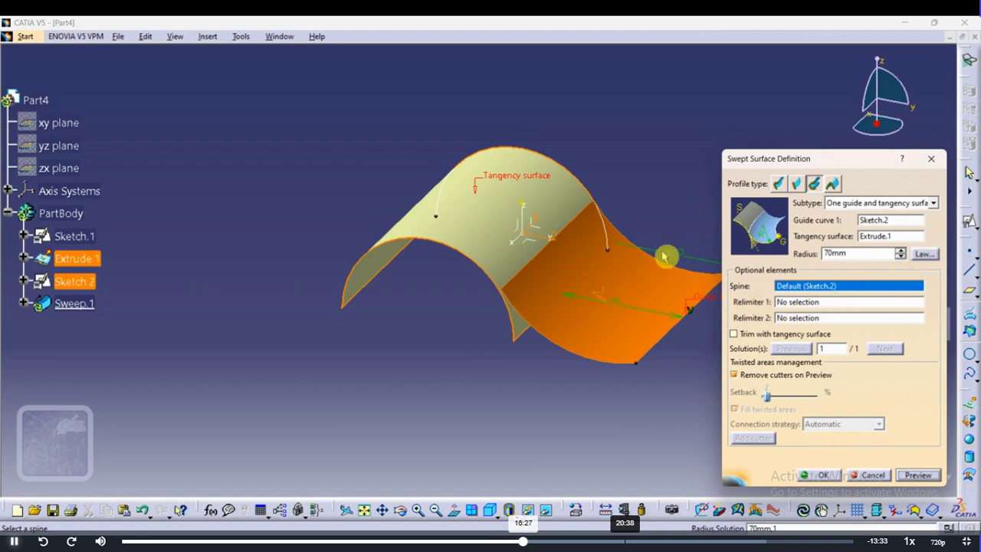
Step: Trim the sweep with the tangency surface, create it, and inspect the joined surface from several angles
left_click(733, 334)
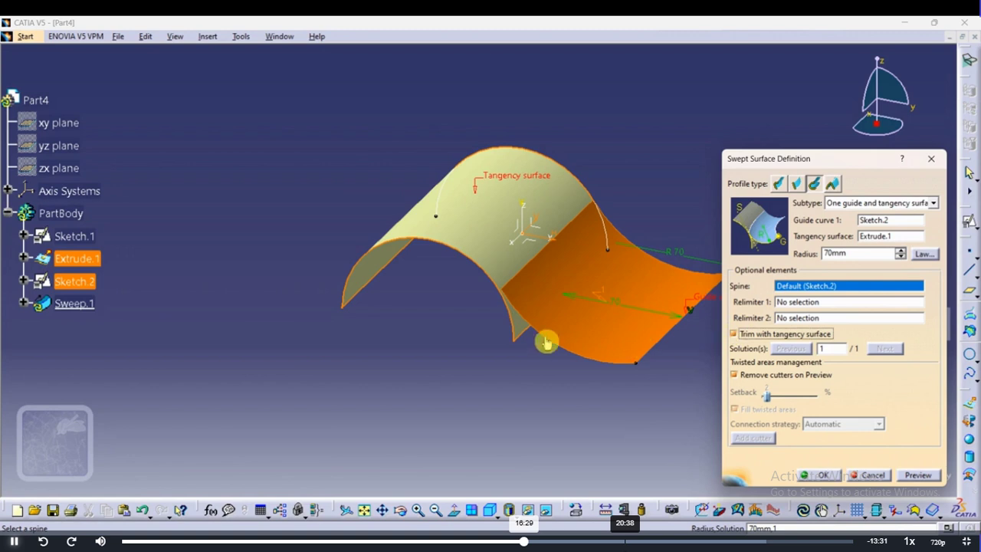
middle_click_drag(526, 331, 471, 383)
left_click(917, 475)
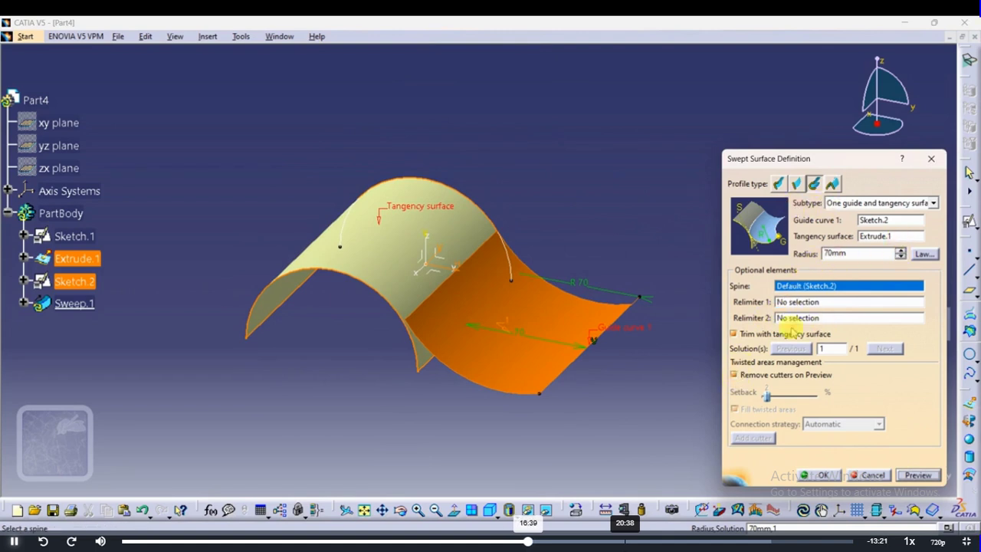
middle_click_drag(412, 436, 447, 370)
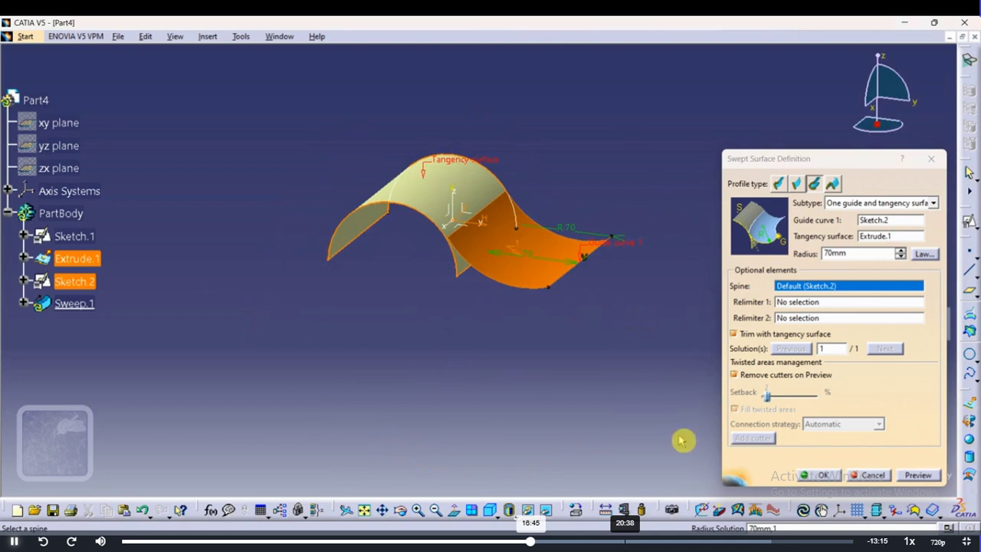
left_click(818, 475)
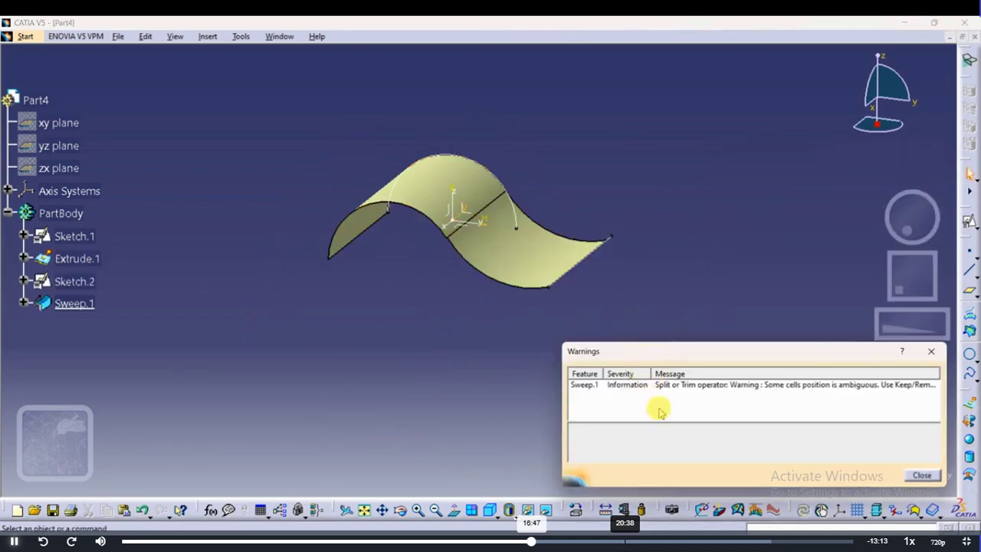
left_click(922, 475)
middle_click_drag(460, 259, 587, 317)
middle_click_drag(600, 379, 845, 322)
middle_click_drag(537, 445, 622, 241)
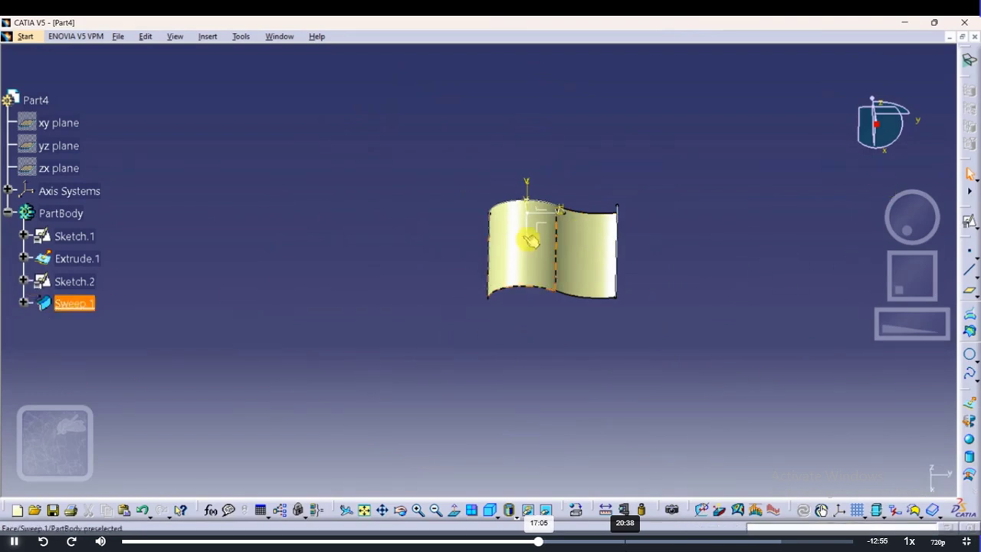
Step: Create a new part in the Wireframe and Surface Design workbench
left_click(27, 36)
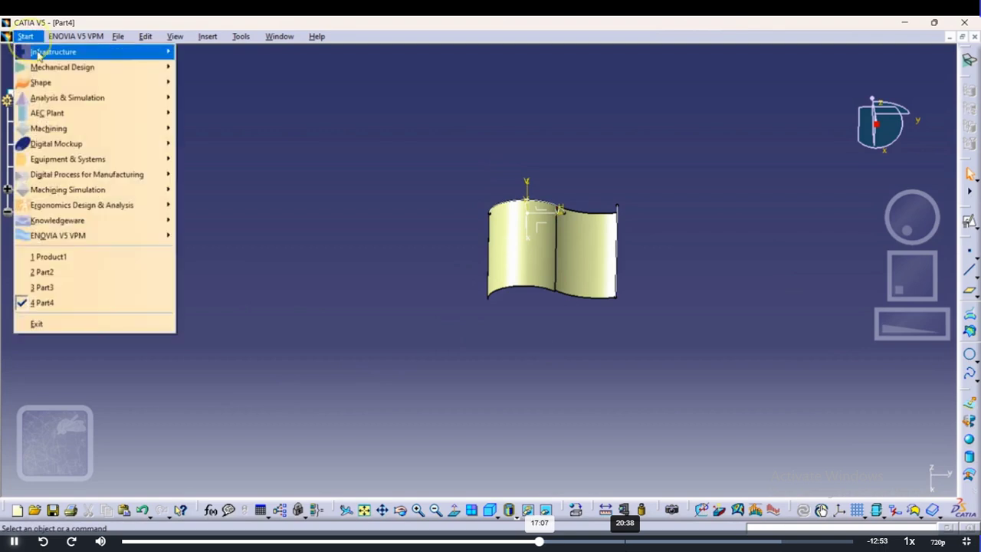
mouse_move(44, 67)
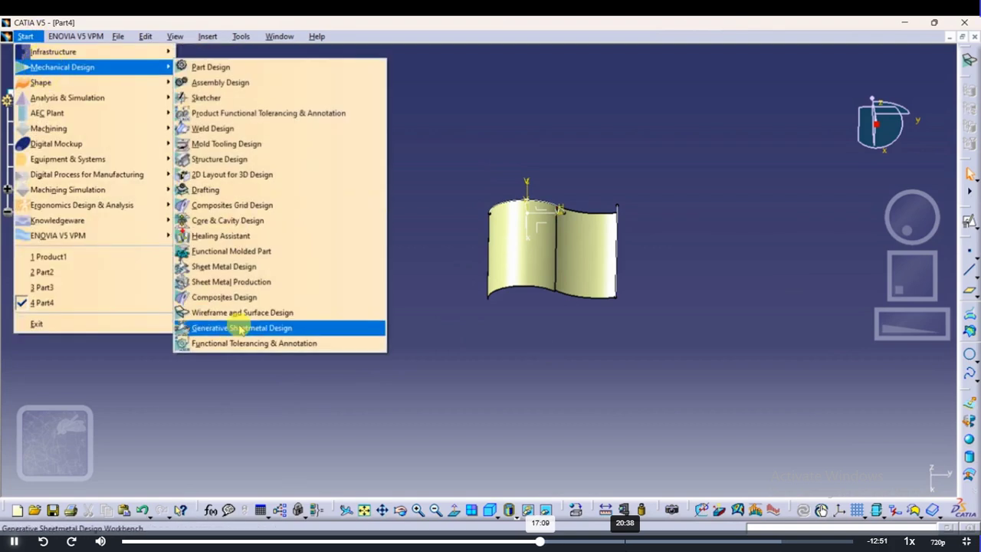
left_click(268, 313)
left_click(871, 478)
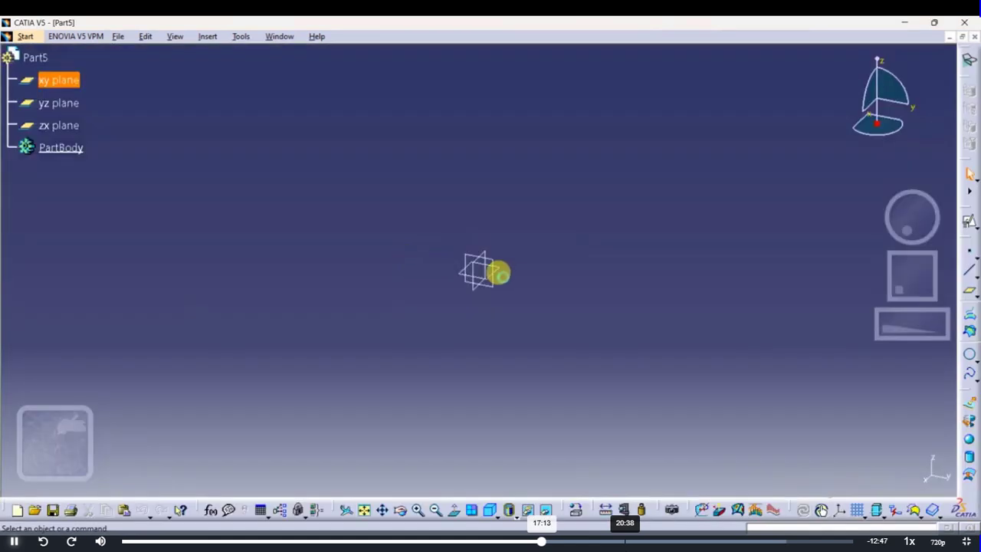
Step: Hide the three reference planes and create a standard axis system with the default settings
left_click_drag(569, 214, 399, 337)
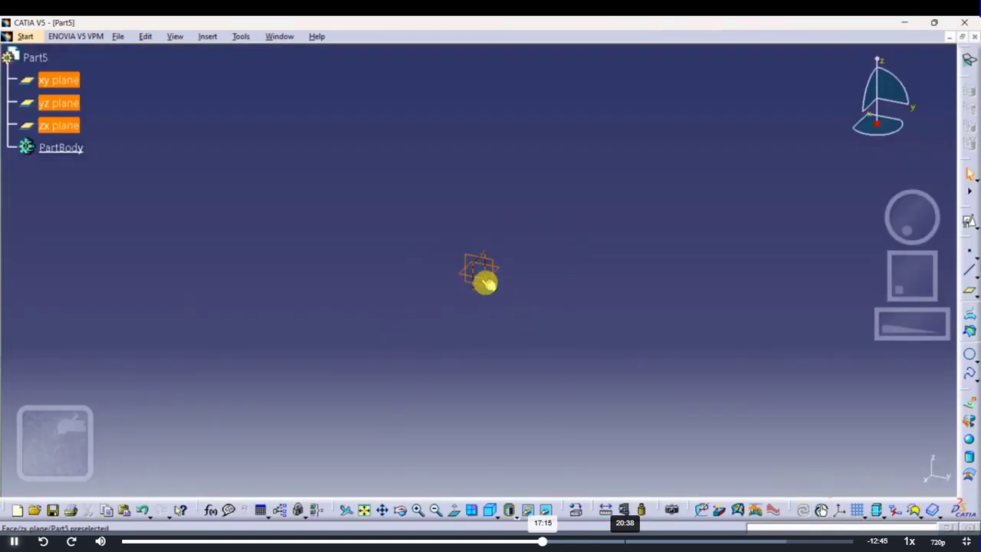
right_click(482, 280)
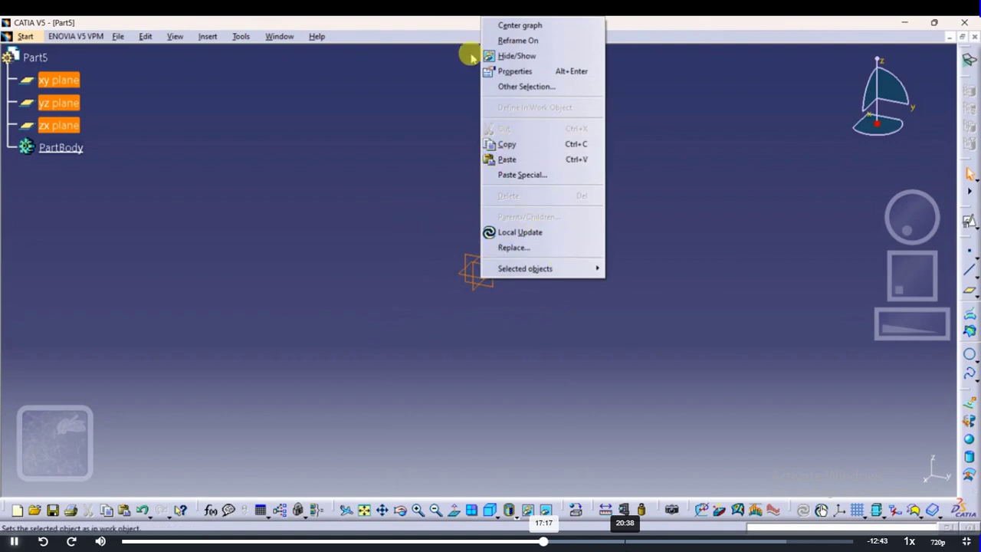
left_click(526, 56)
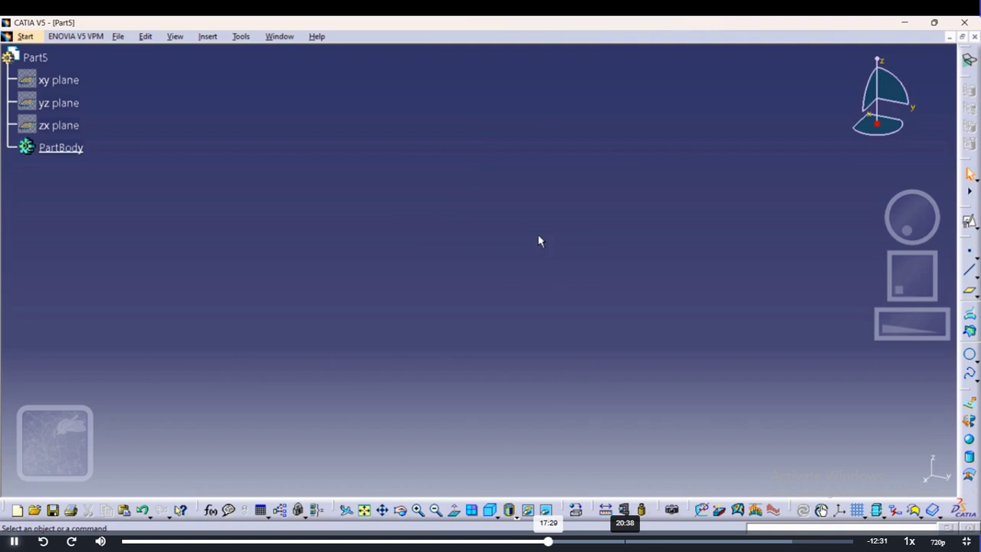
left_click(541, 238)
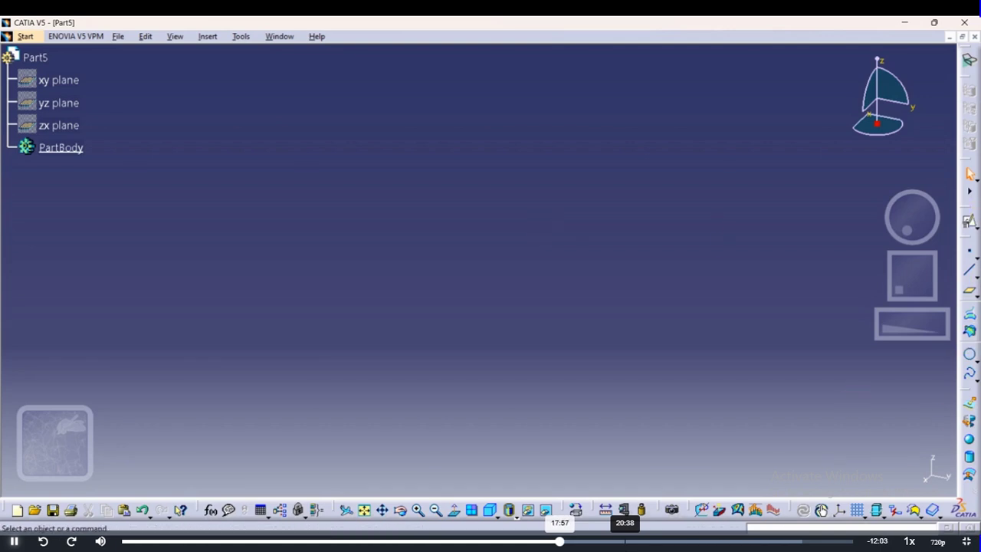
left_click(839, 509)
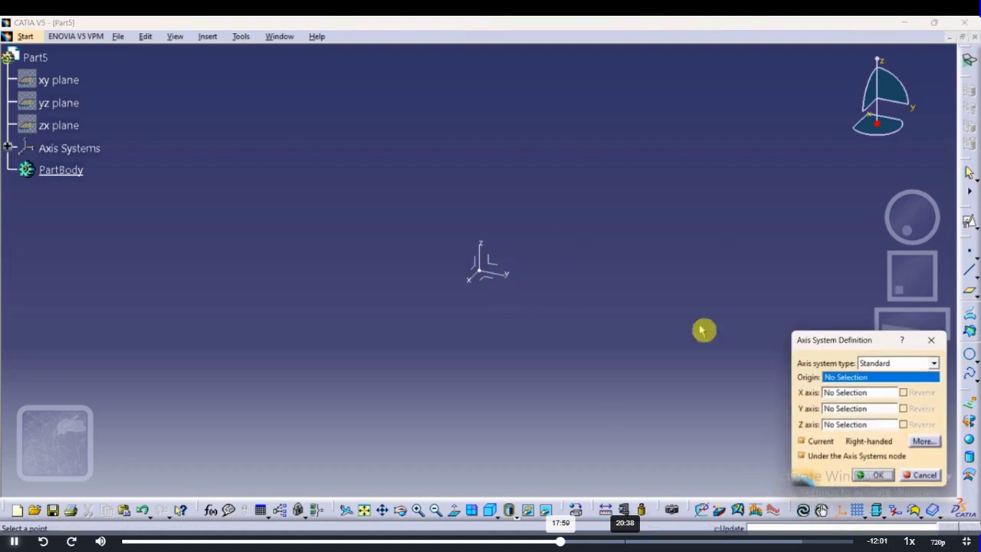
left_click(870, 475)
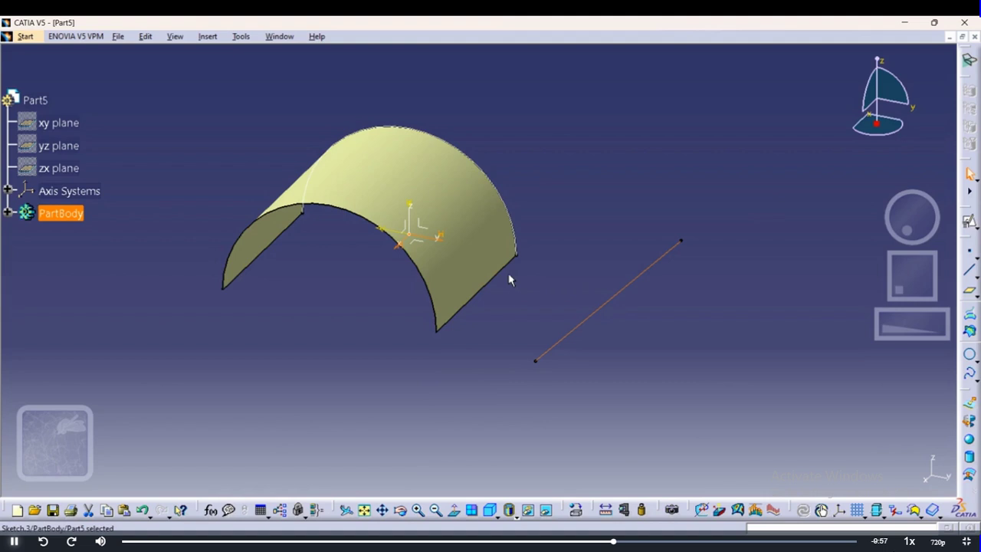
Step: Start a circular sweep of subtype two guides and tangency surface, and try the half-cylinder extrusion as its spine
left_click(208, 37)
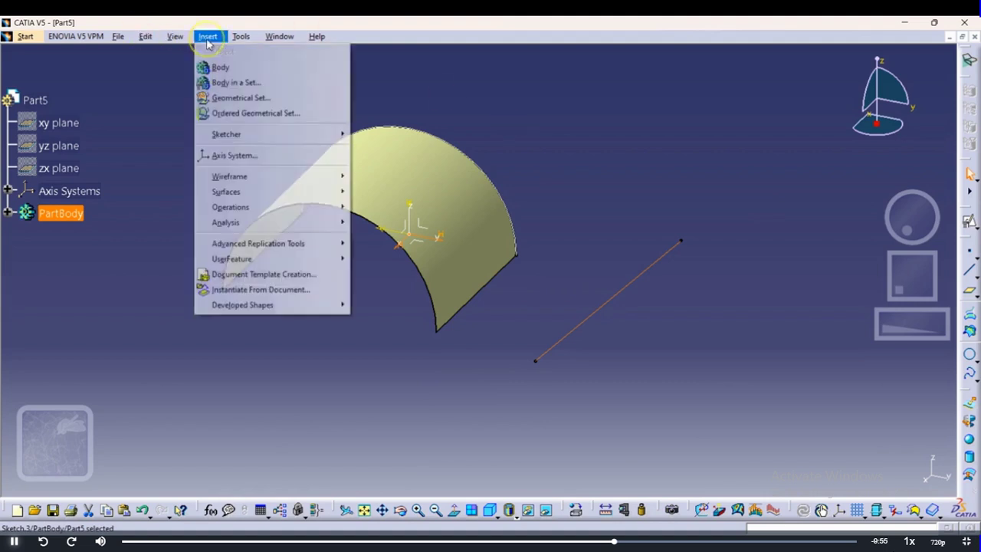
mouse_move(219, 192)
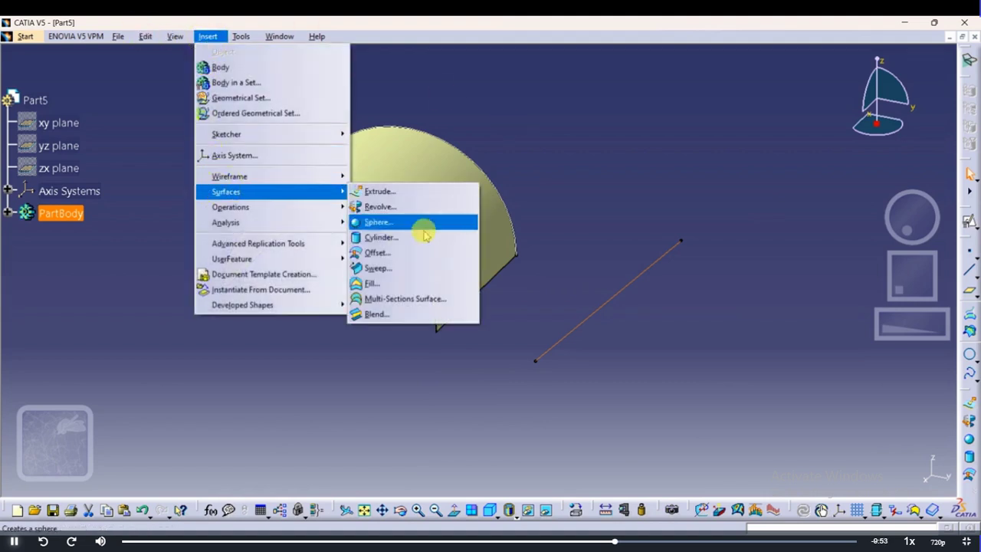
left_click(376, 268)
left_click(869, 203)
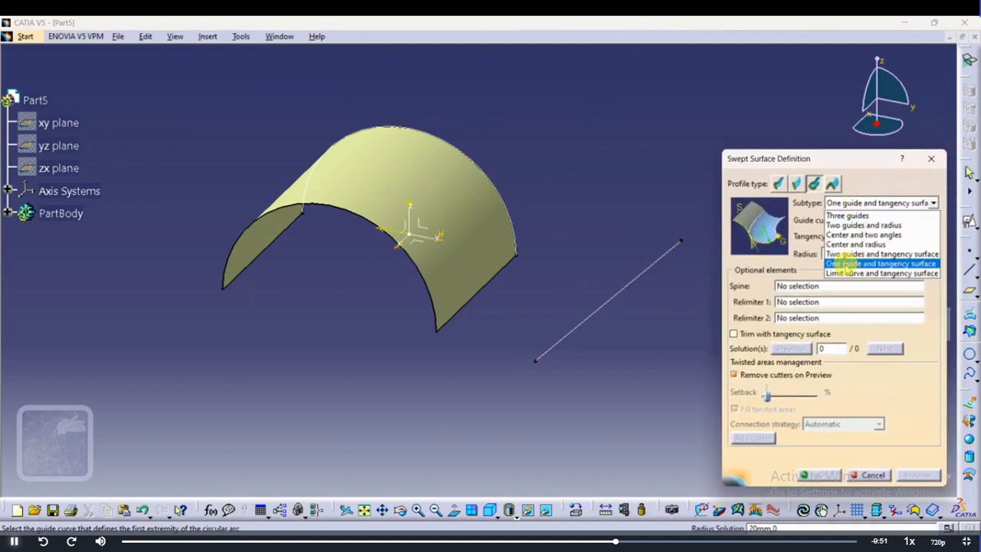
left_click(849, 255)
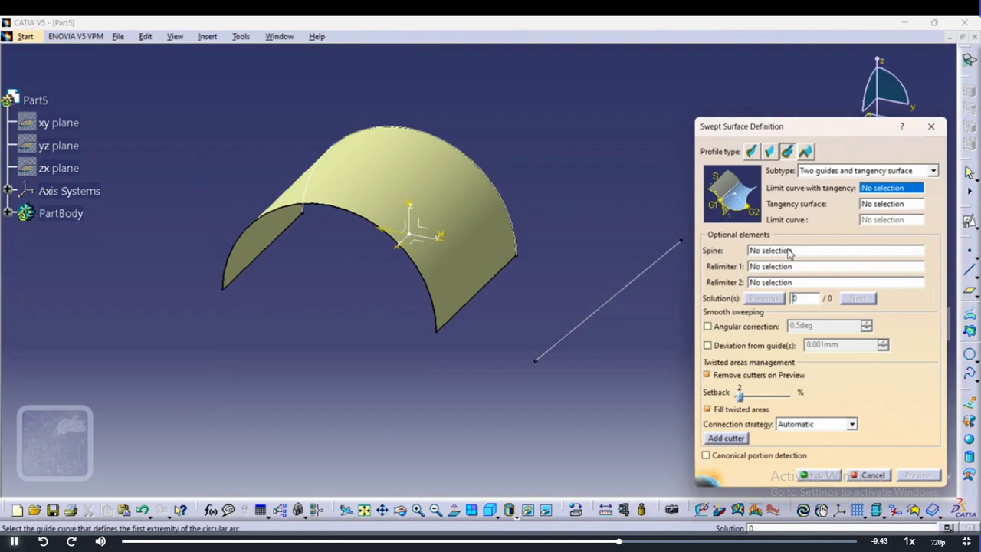
left_click(790, 251)
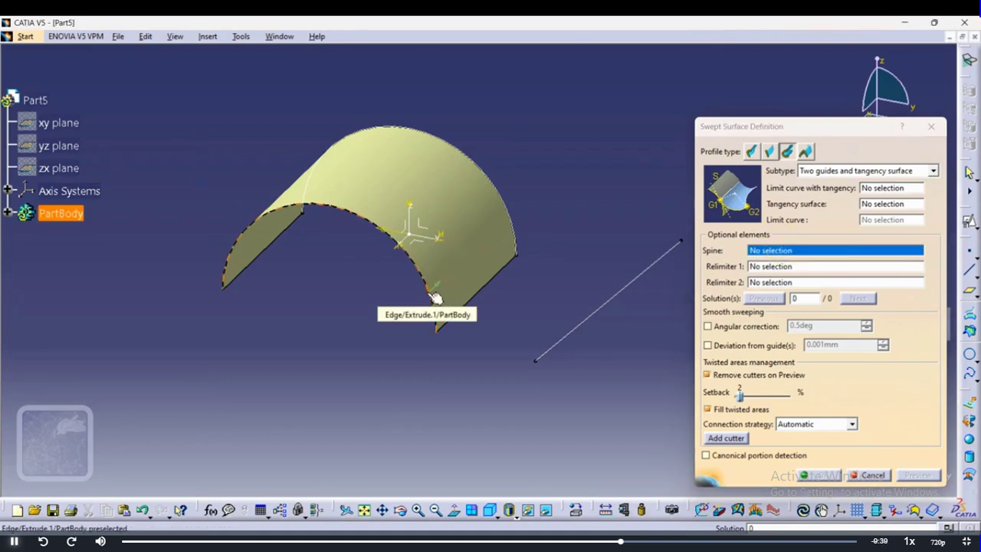
left_click(7, 214)
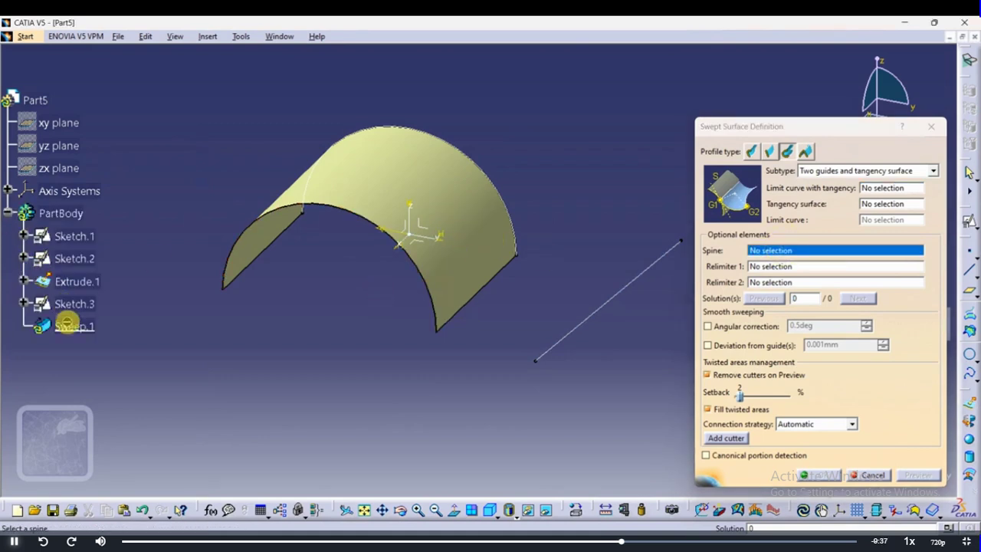
left_click(72, 283)
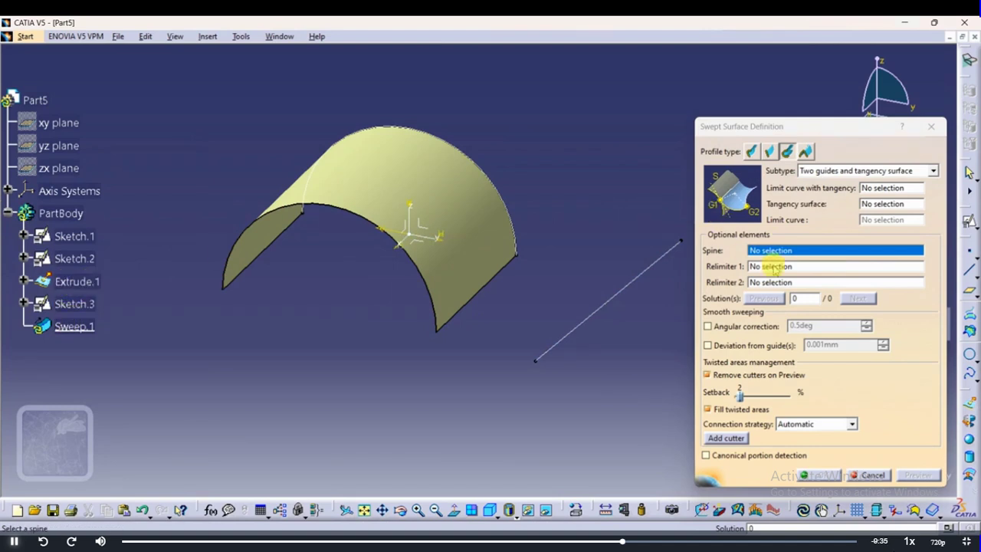
Step: Try a two-guides-and-tangency-surface sweep from the half-cylinder's front curved edge to the Sketch.3 line, using Extrude.1 as tangency surface
left_click(878, 192)
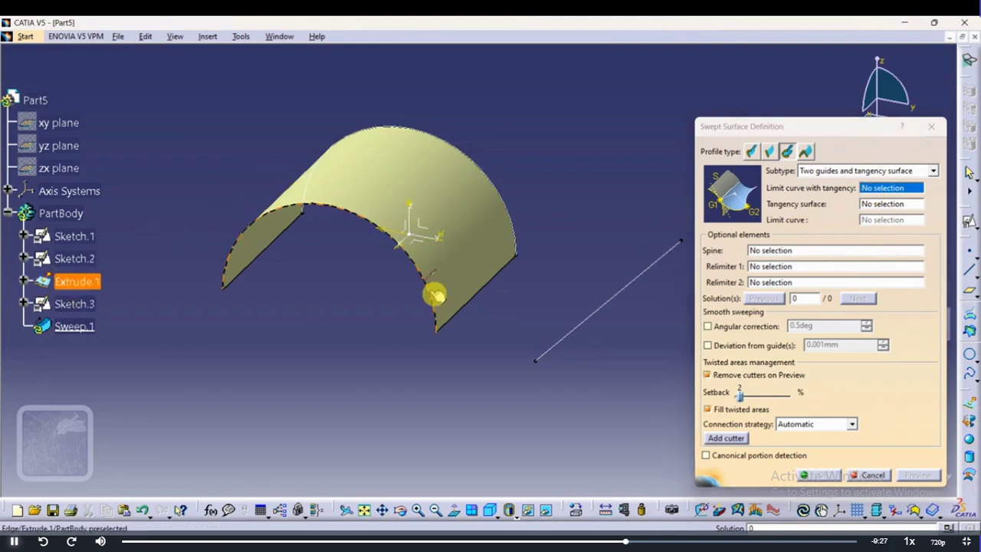
left_click(442, 319)
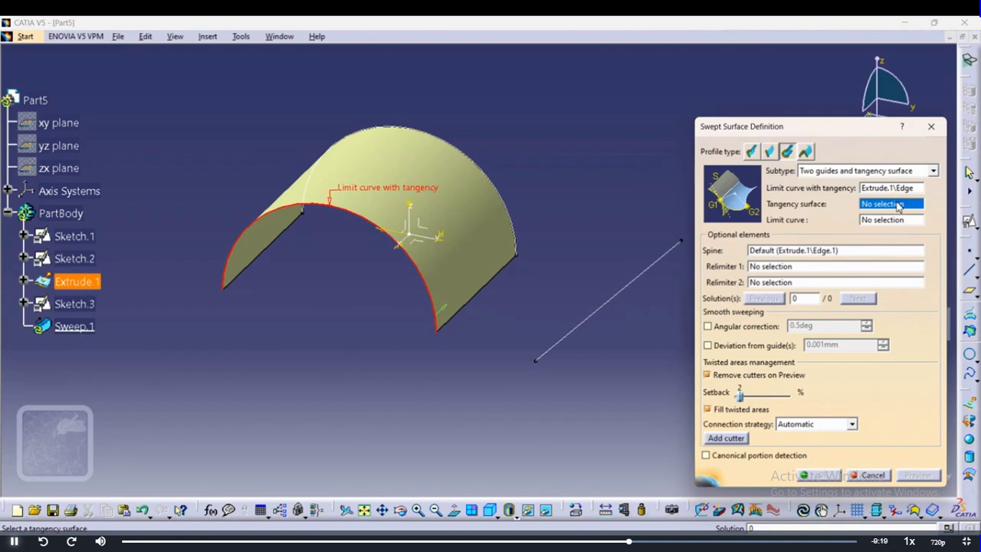
left_click(464, 210)
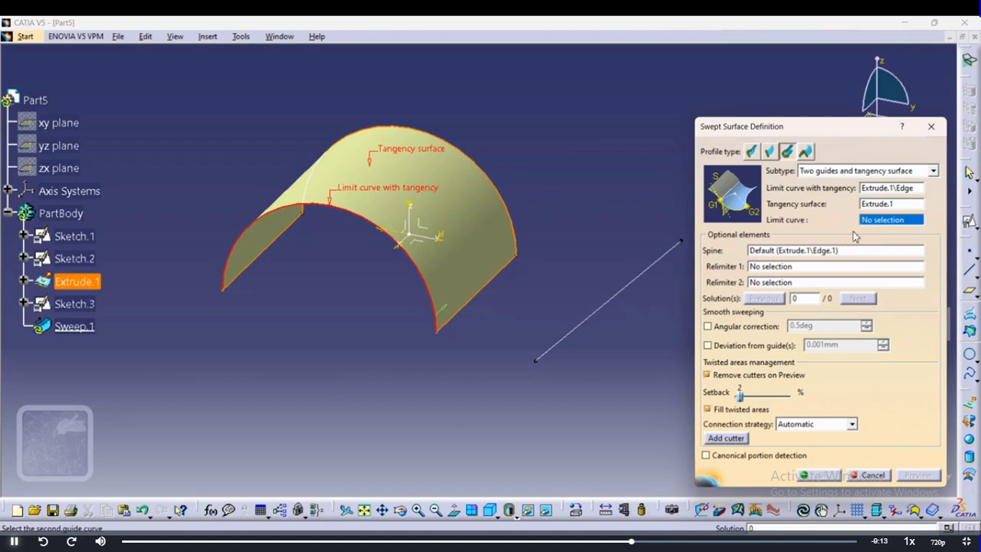
left_click(580, 322)
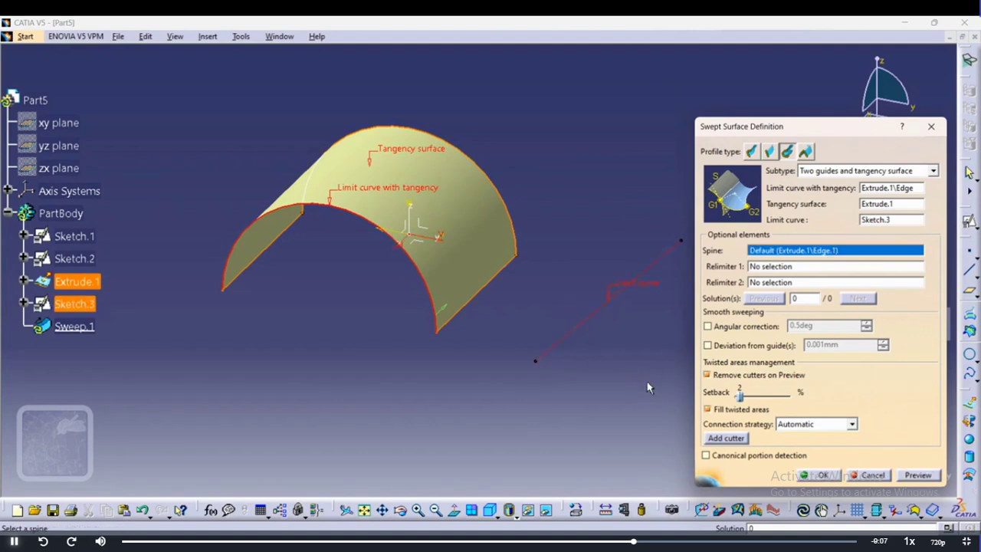
left_click(920, 475)
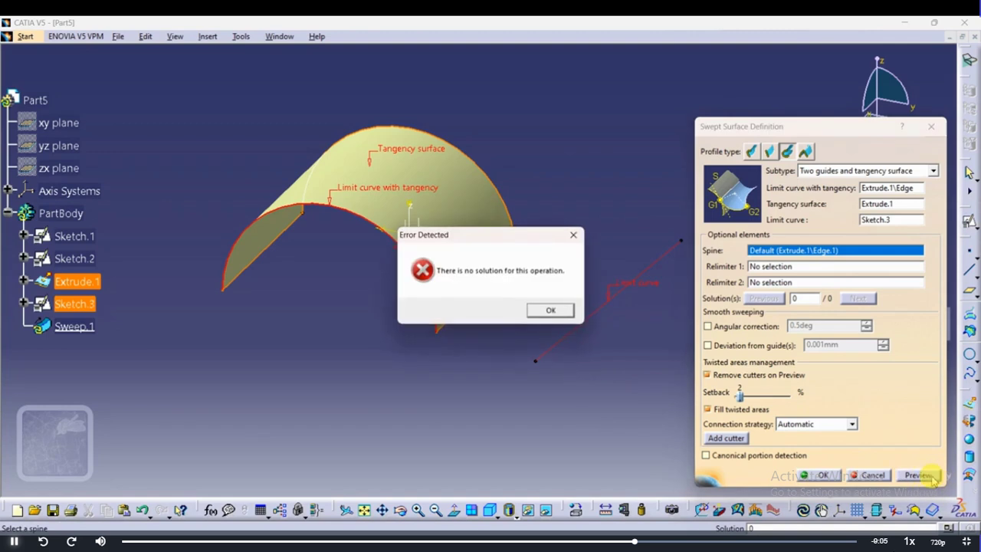
left_click(548, 311)
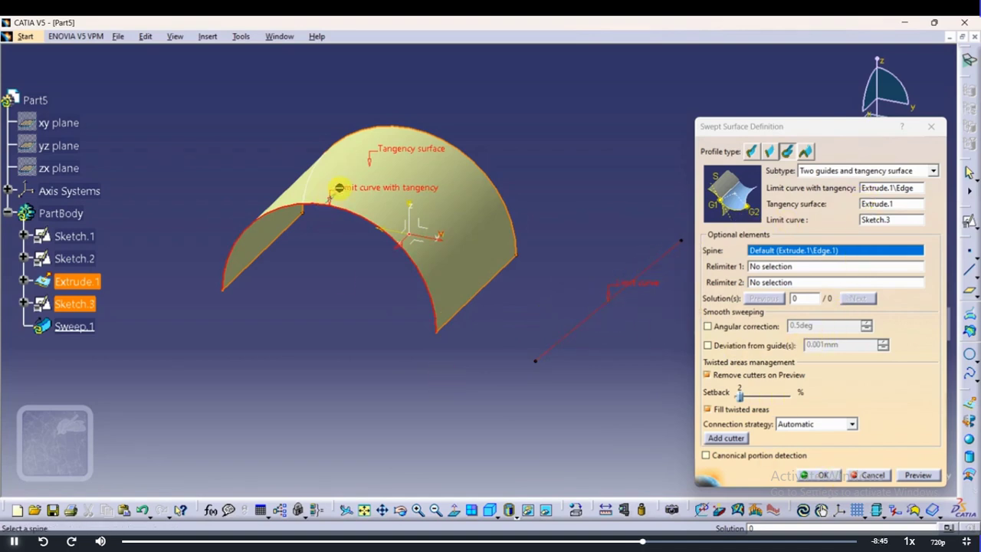
left_click(826, 474)
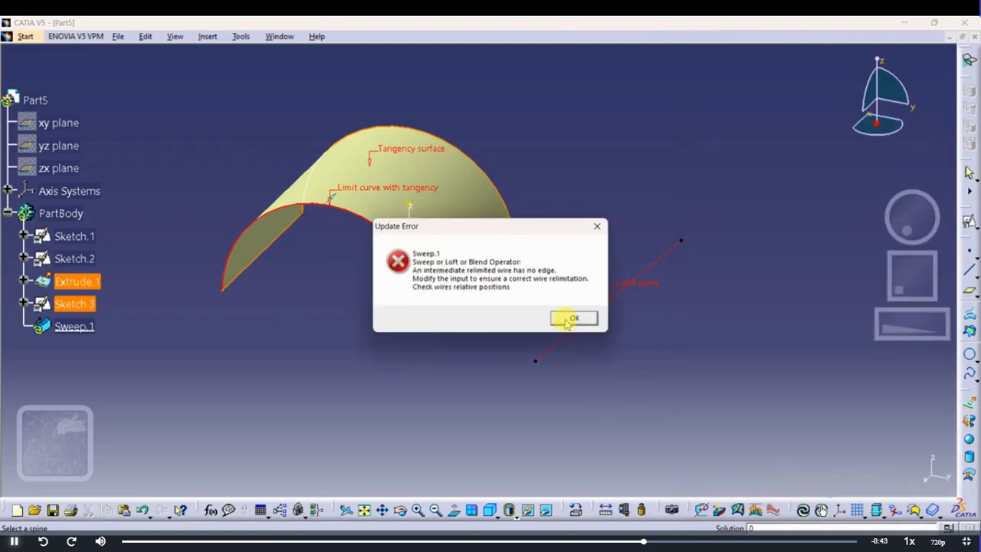
left_click(574, 318)
left_click(931, 125)
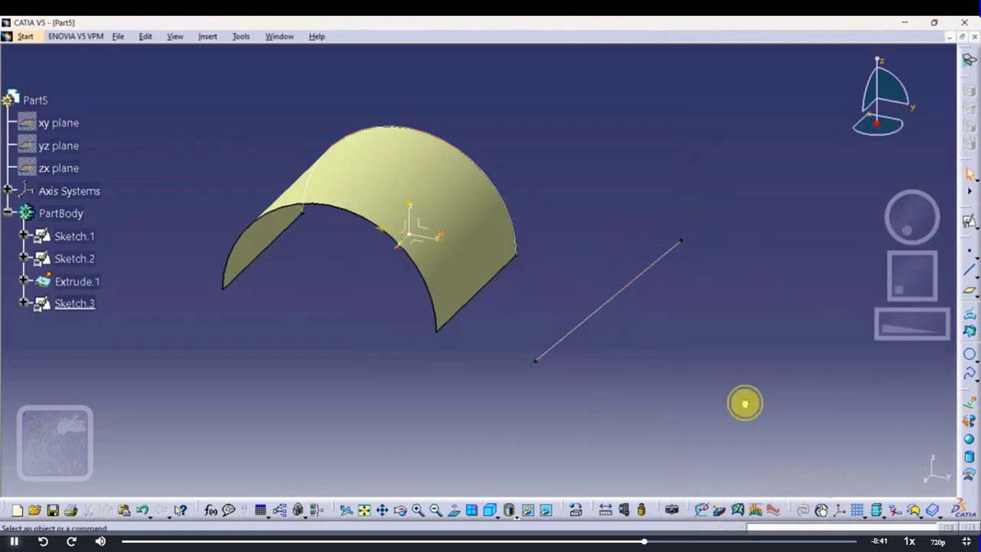
Step: Review the half-cylinder extrusion's definition, open Sketch.1, and examine the elements of Sketch.2 and Extrude.1
double_click(446, 219)
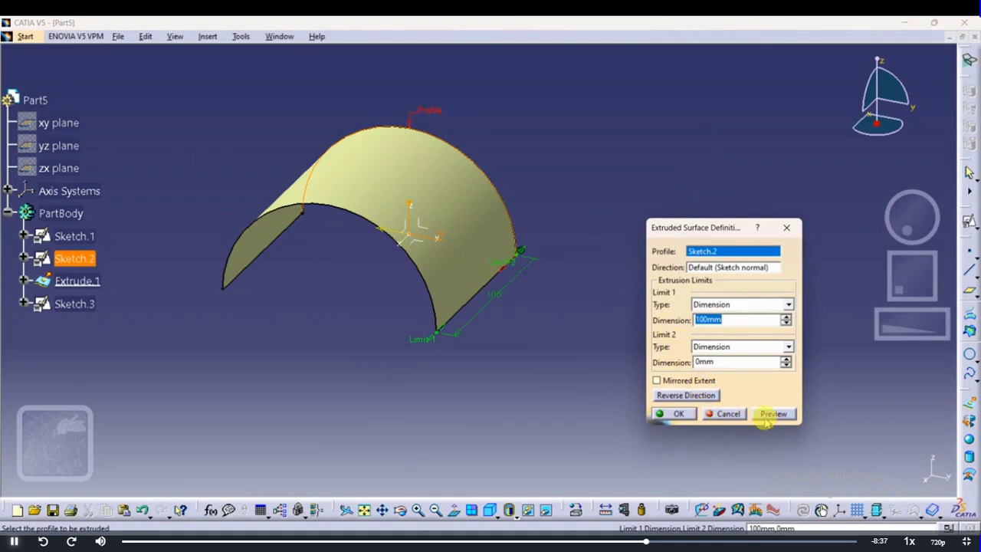
left_click(729, 413)
left_click(68, 241)
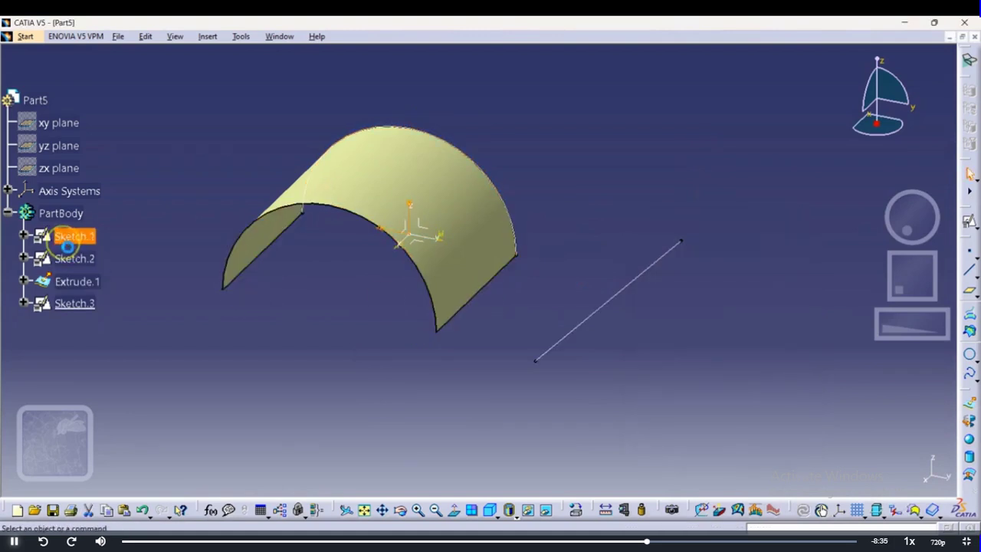
double_click(68, 242)
left_click(64, 257)
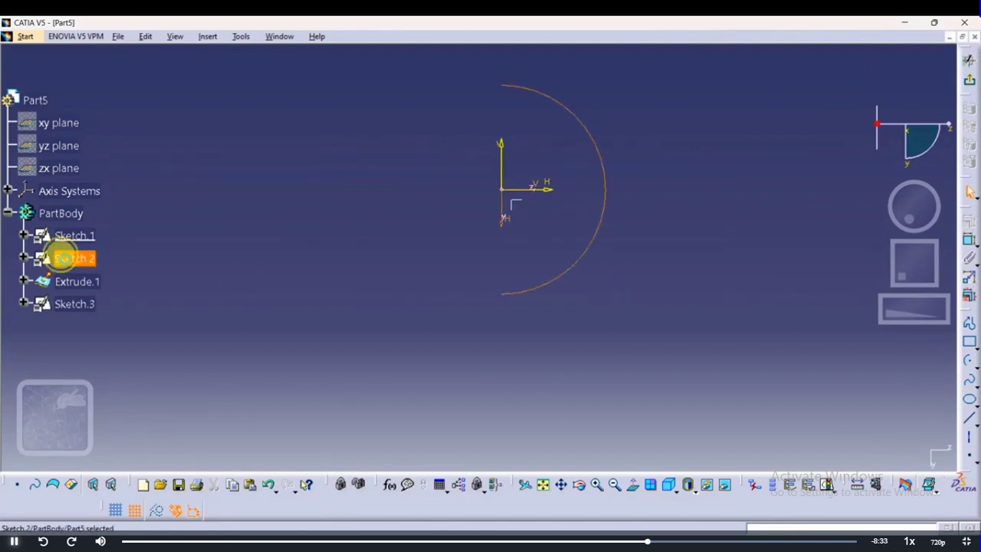
left_click(457, 269)
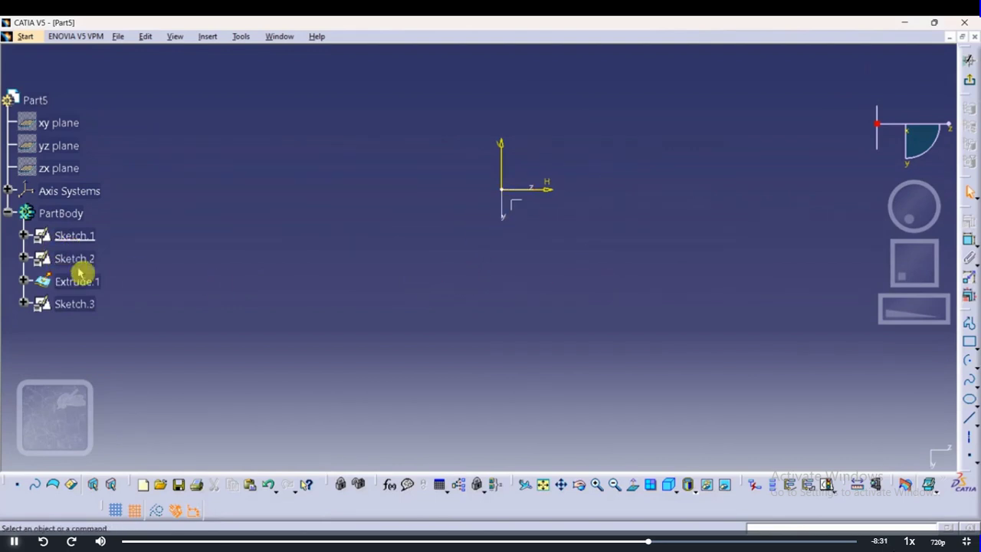
left_click(36, 286)
left_click(34, 261)
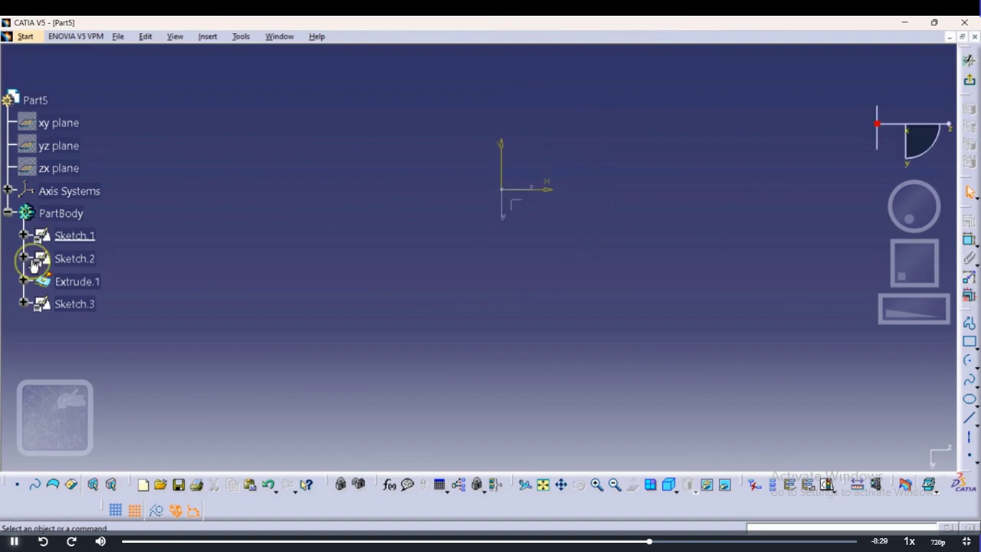
left_click(20, 279)
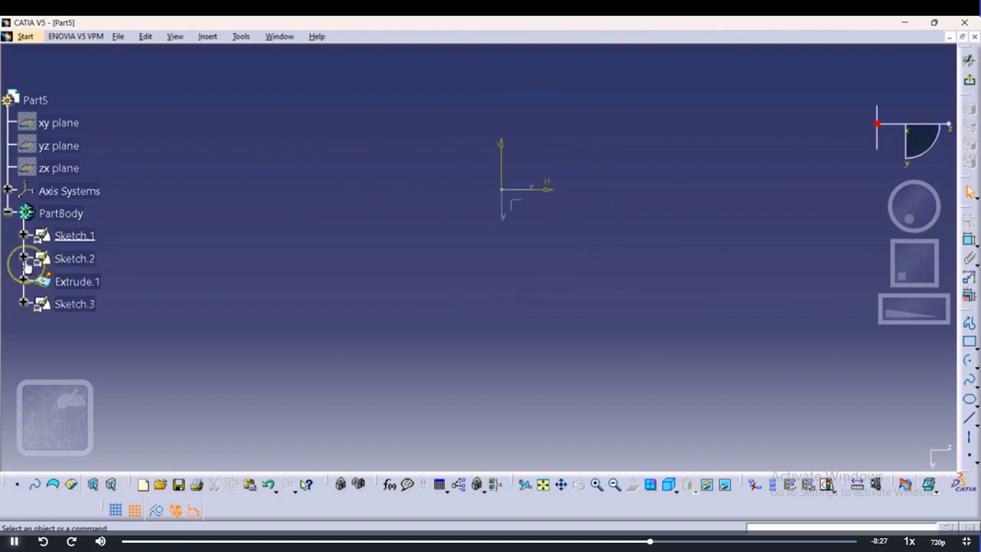
left_click(24, 258)
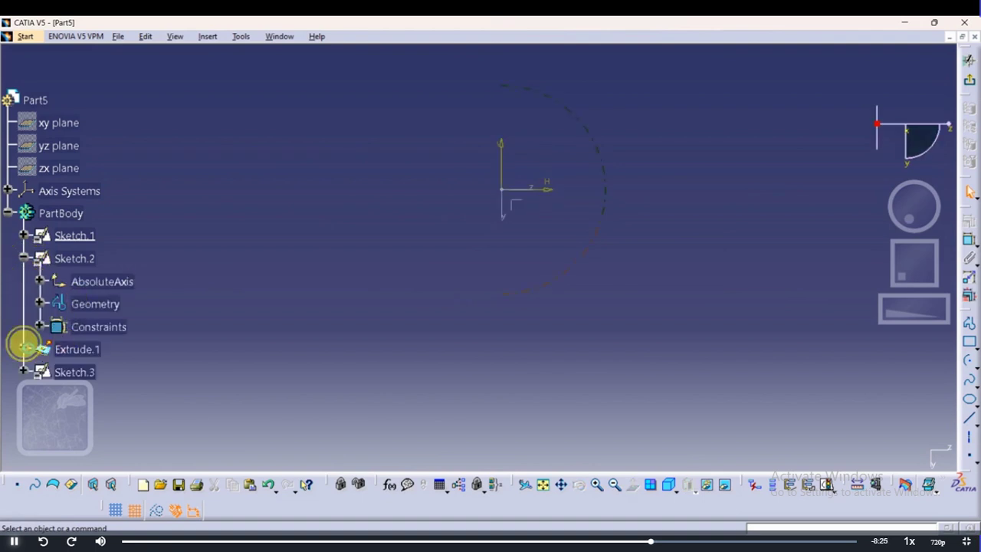
left_click(24, 349)
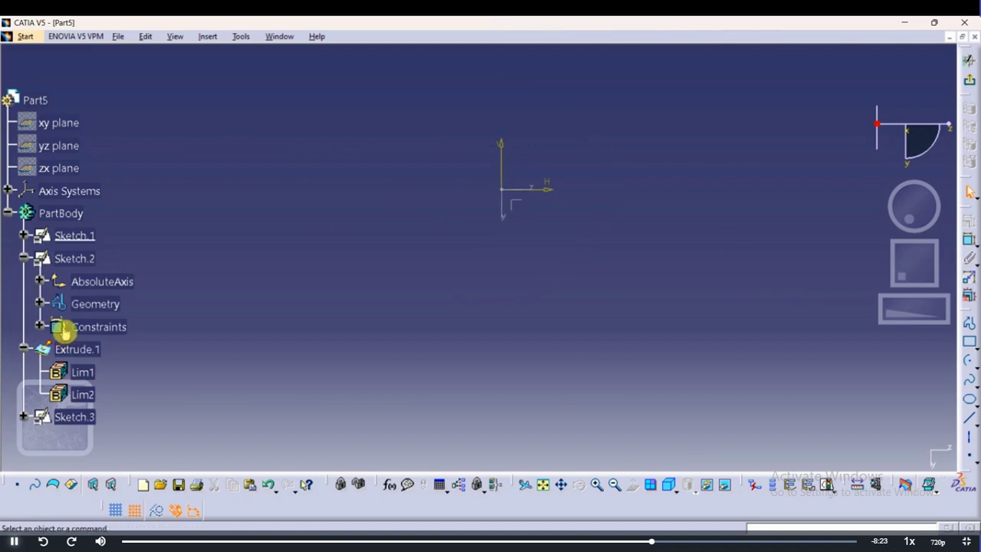
Step: Open Sketch.2 to check its arc's circle definition, and reopen Sketch.1 to check its contents
double_click(73, 258)
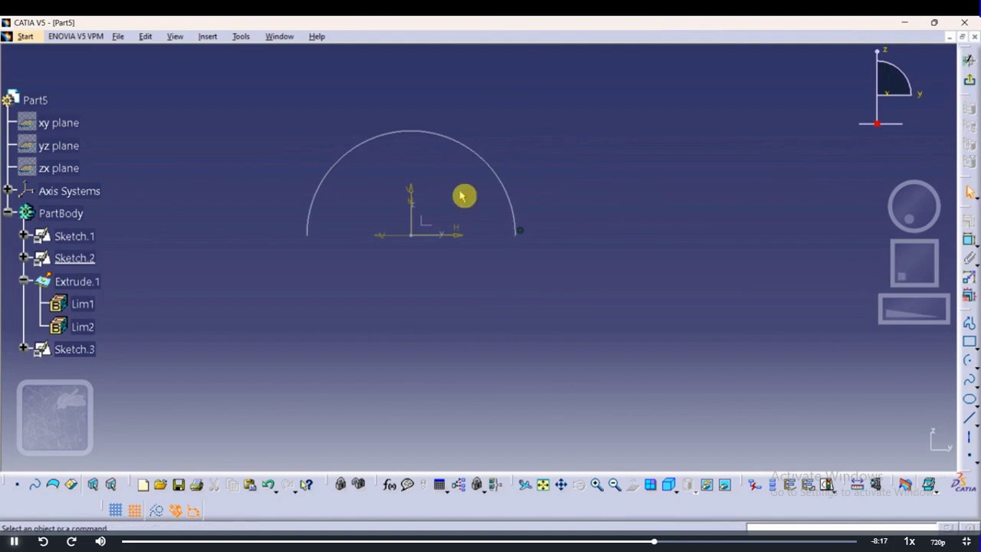
double_click(497, 187)
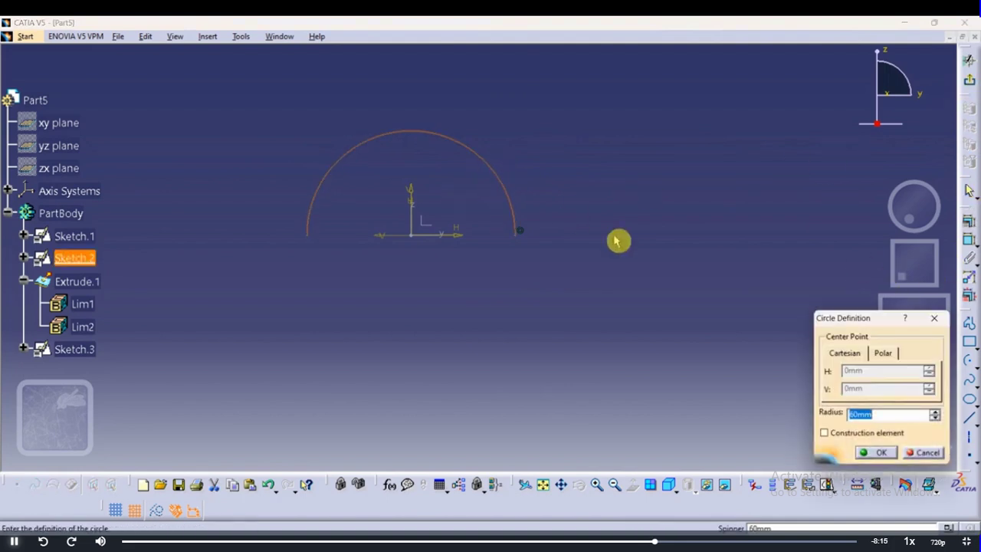
left_click(923, 452)
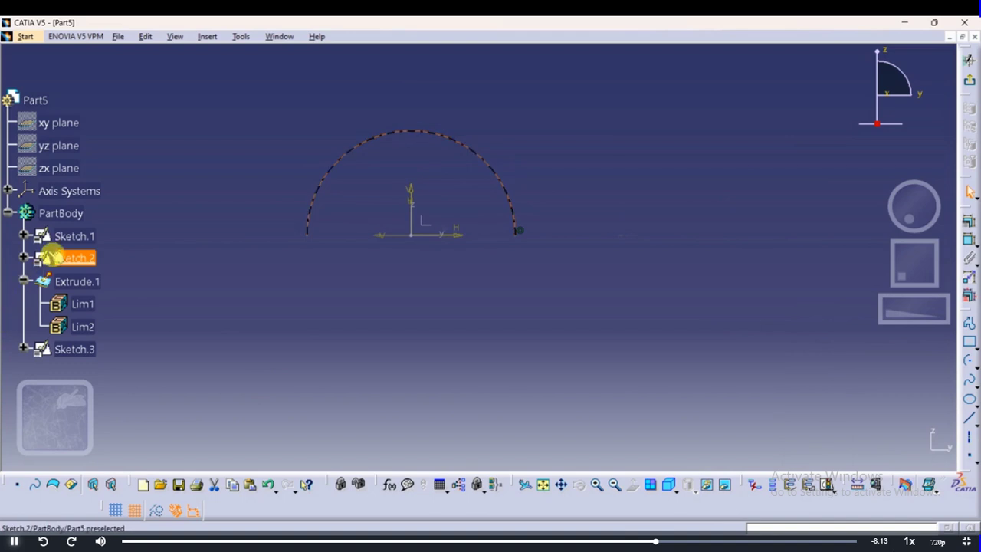
left_click(58, 238)
double_click(57, 237)
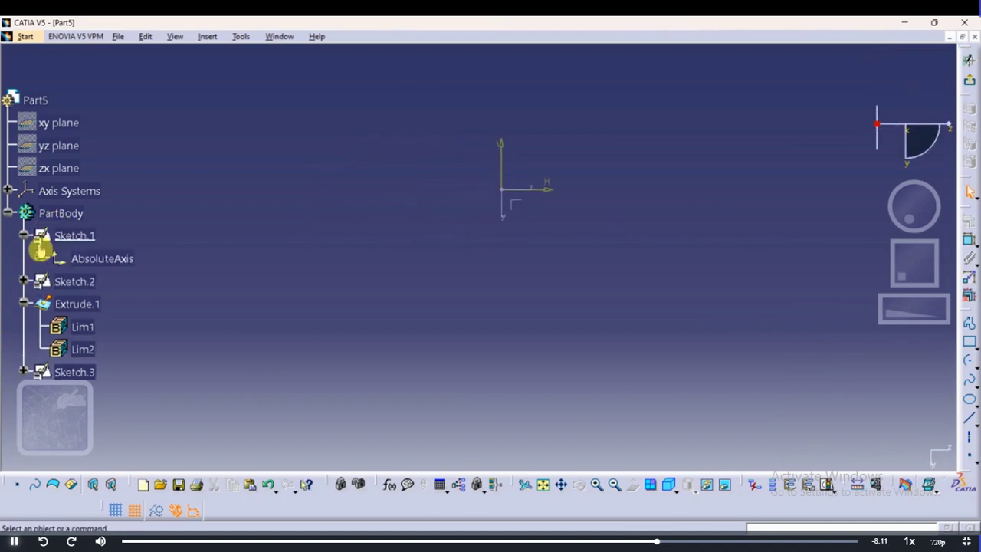
left_click(24, 235)
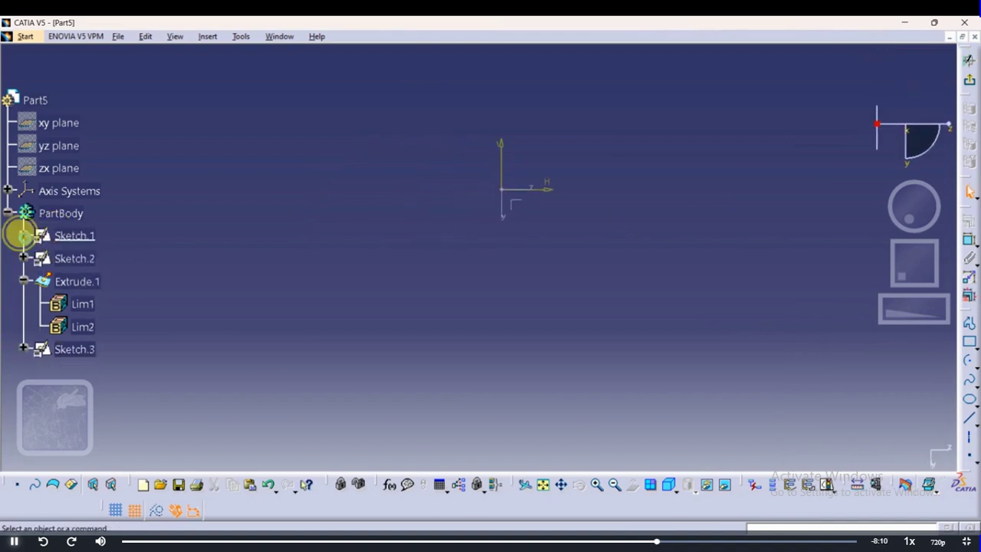
Step: Open Sketch.3, examine its axis elements and its line beside the half-cylinder, and leave the sketch
left_click(27, 349)
double_click(74, 349)
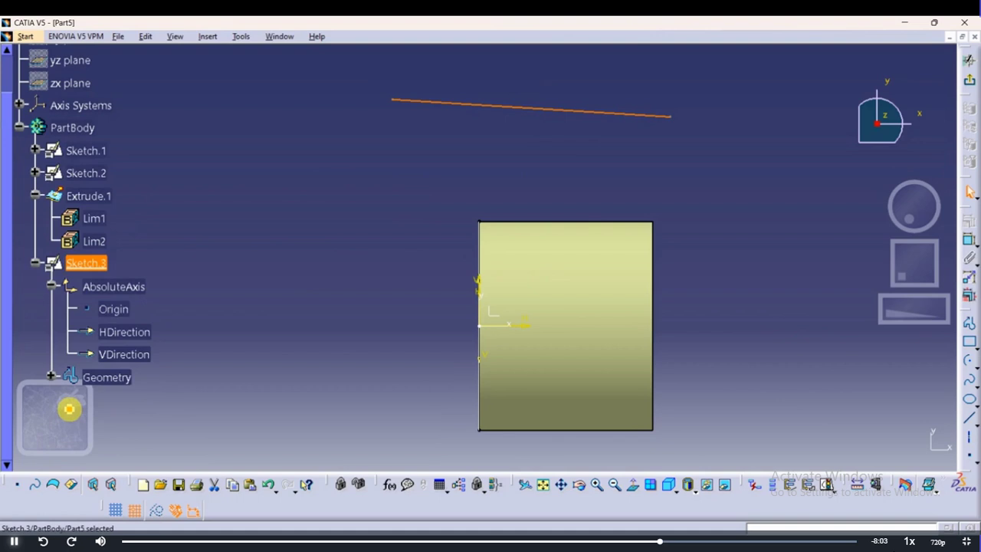
left_click(35, 263)
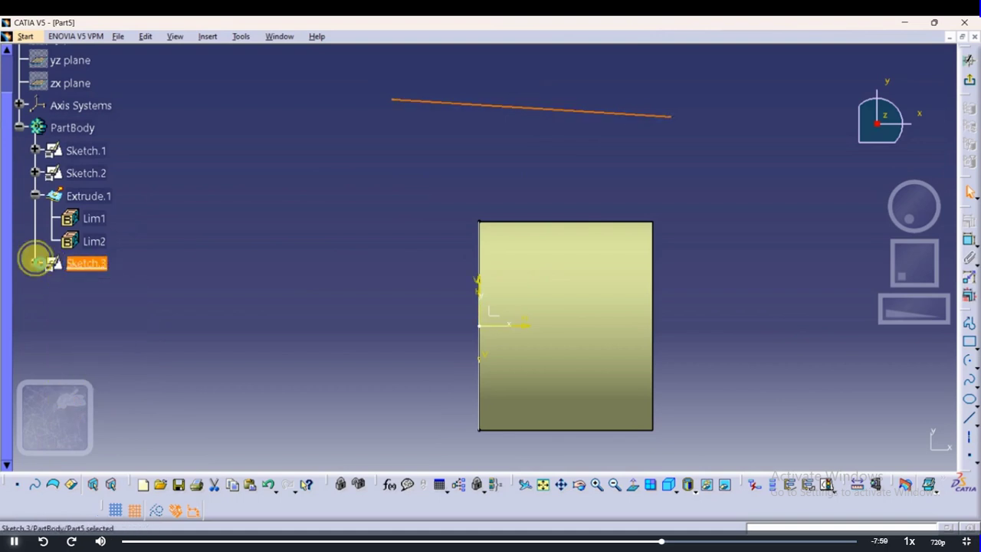
left_click(35, 262)
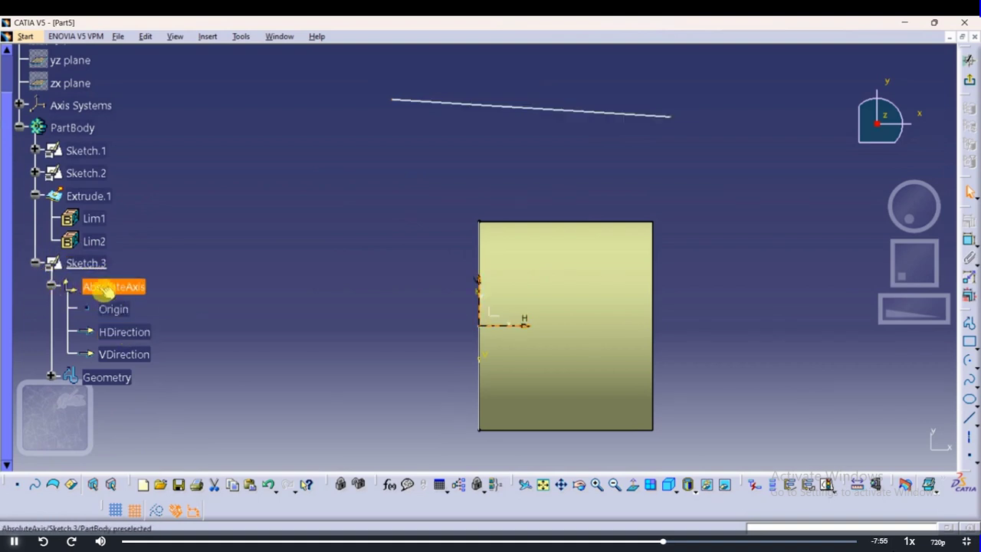
right_click(93, 266)
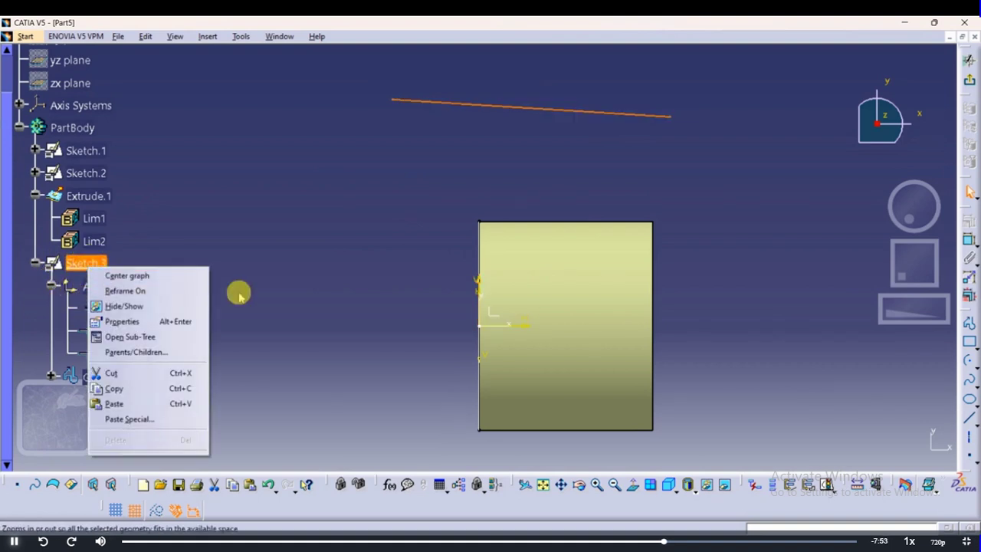
key("Escape")
left_click(969, 80)
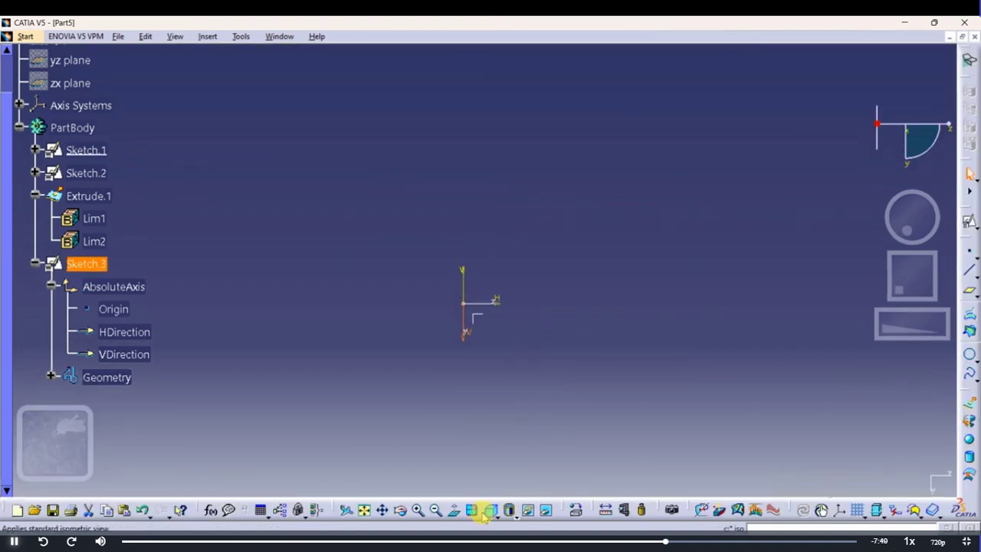
left_click(366, 511)
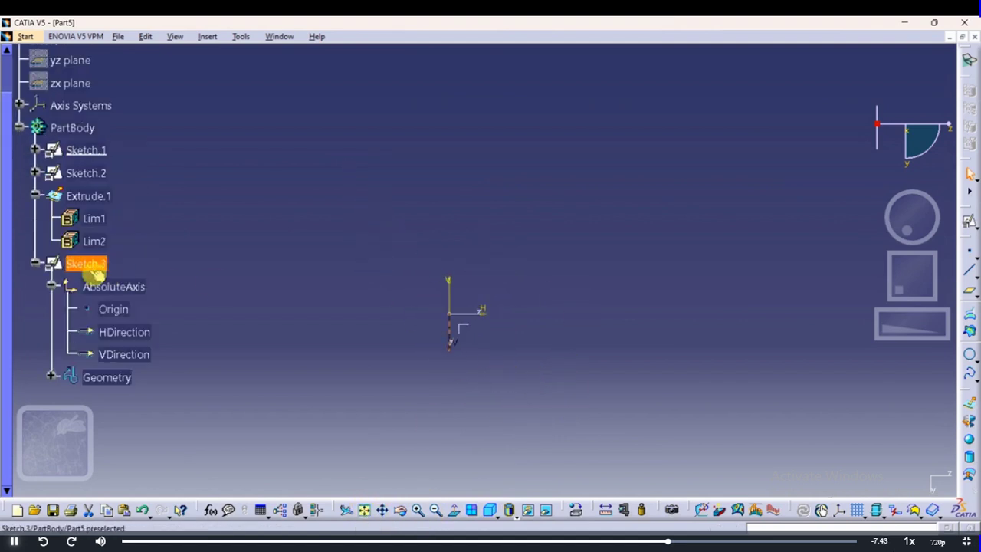
Step: Open Sketch.3 and examine where the half-cylinder surface and Sketch.2 lie relative to its axes
double_click(85, 264)
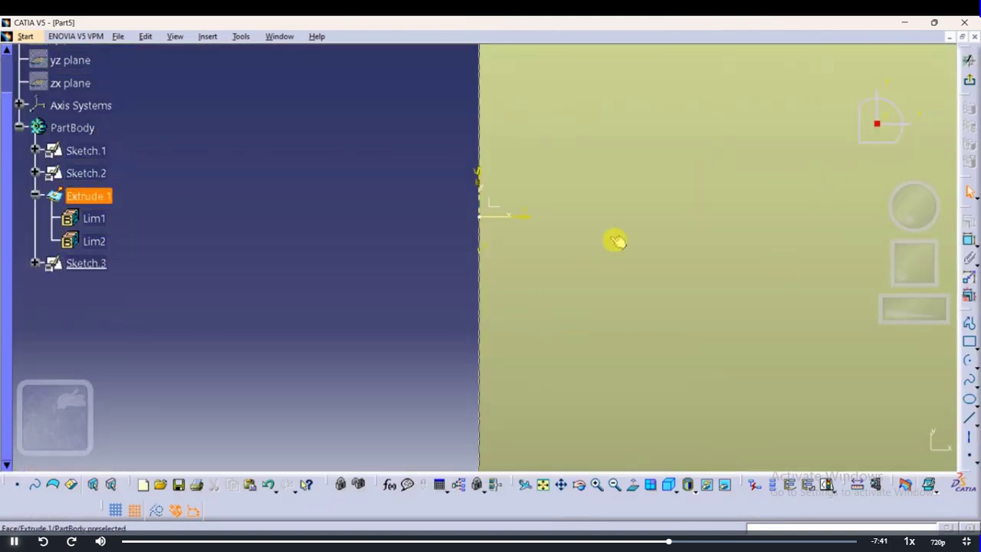
left_click(617, 242)
left_click(88, 173, "ctrl")
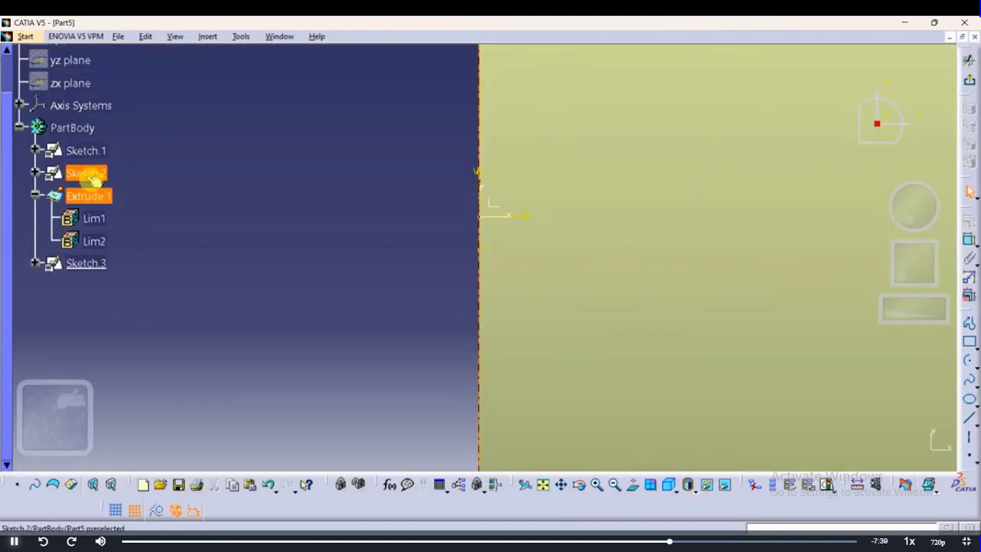
mouse_move(581, 316)
middle_mouse_down()
mouse_move(557, 250)
mouse_move(532, 266)
middle_mouse_up()
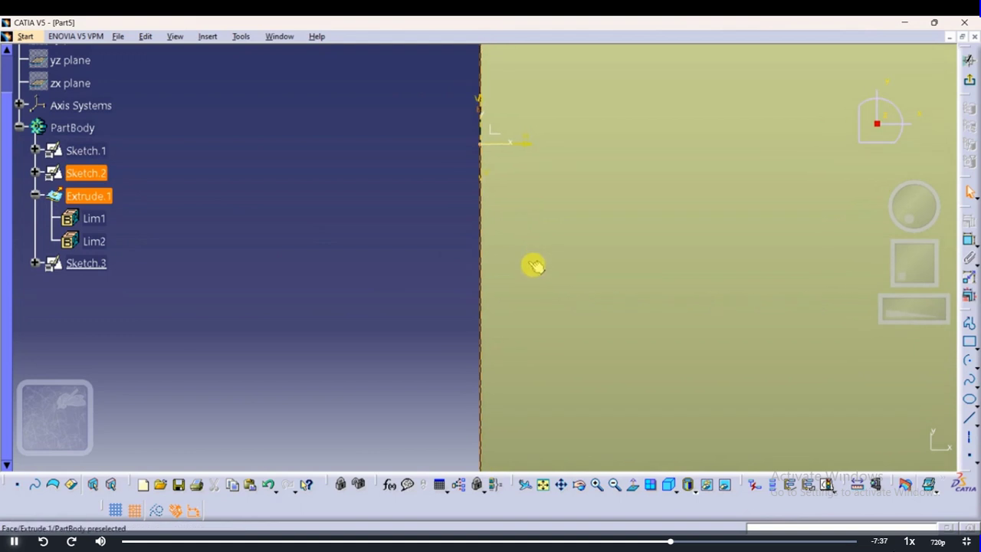
left_click(528, 268, "ctrl")
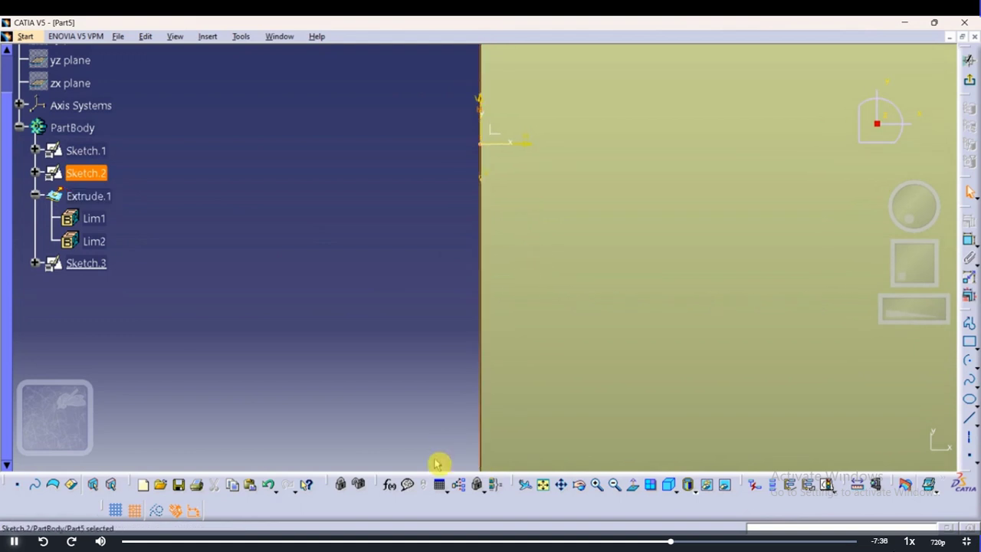
left_click(618, 486)
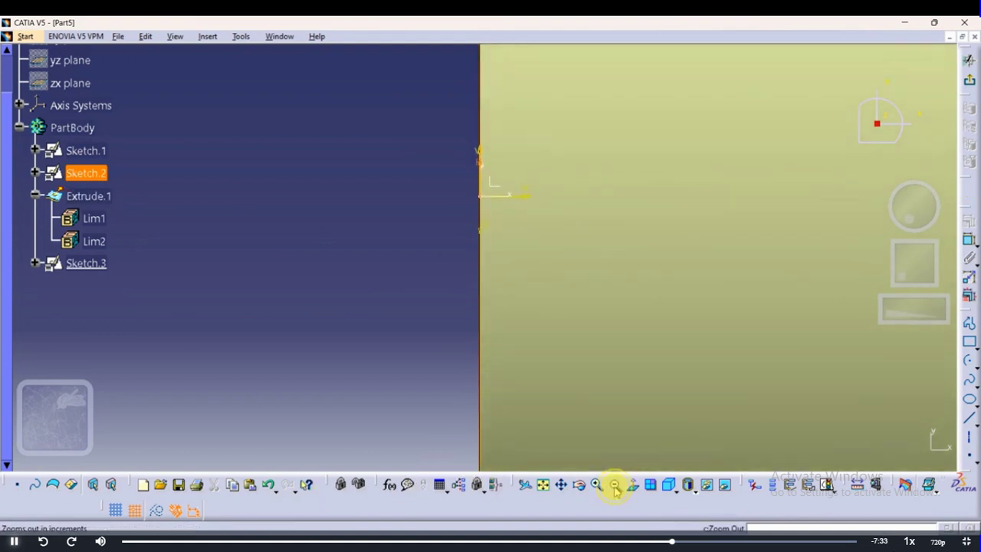
left_click(609, 491)
left_click(608, 490)
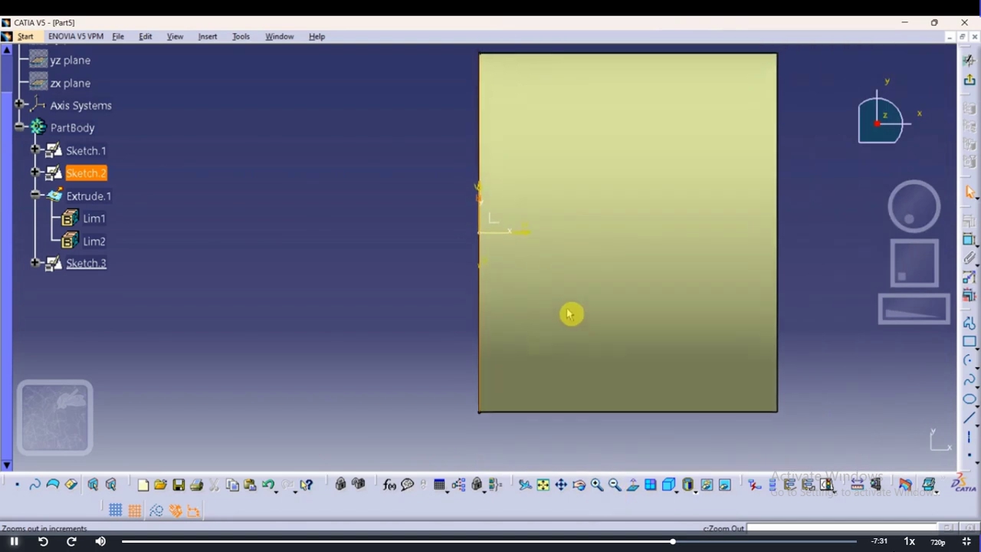
Step: Examine the half-cylinder in 3D, comparing Extrude.1 with its Sketch.2 profile
mouse_move(539, 344)
middle_mouse_down()
mouse_move(570, 199)
mouse_move(543, 366)
mouse_move(493, 374)
mouse_move(577, 230)
middle_mouse_up()
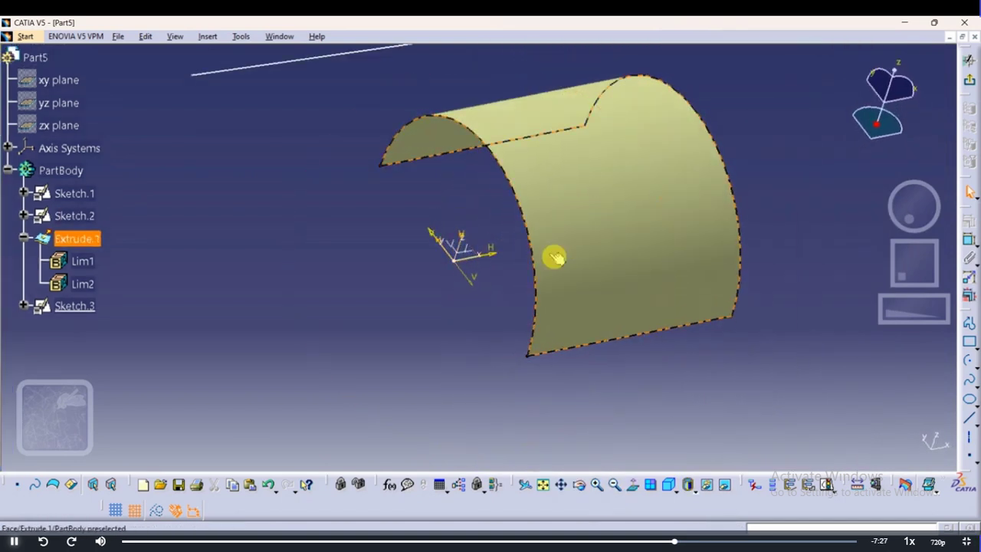
left_click(42, 241)
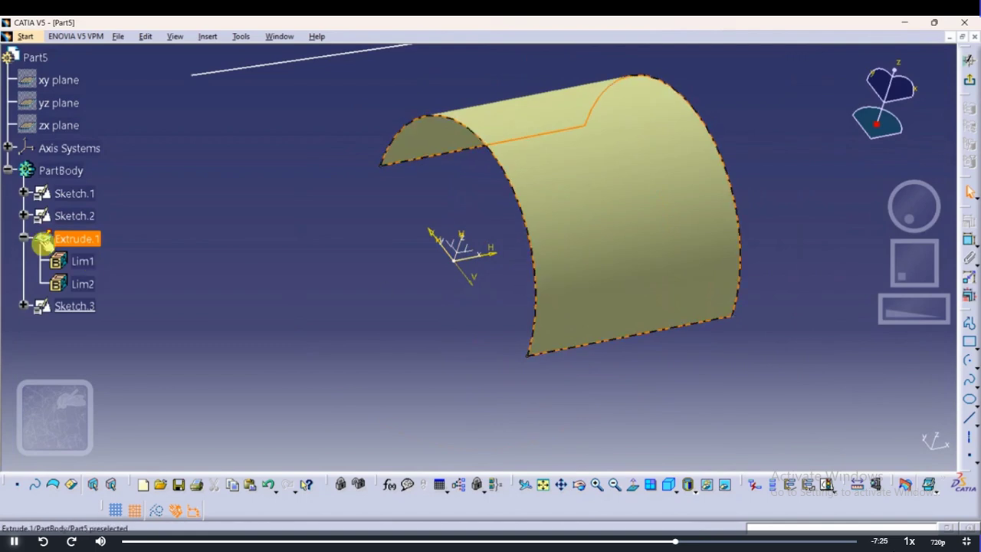
left_click(71, 215)
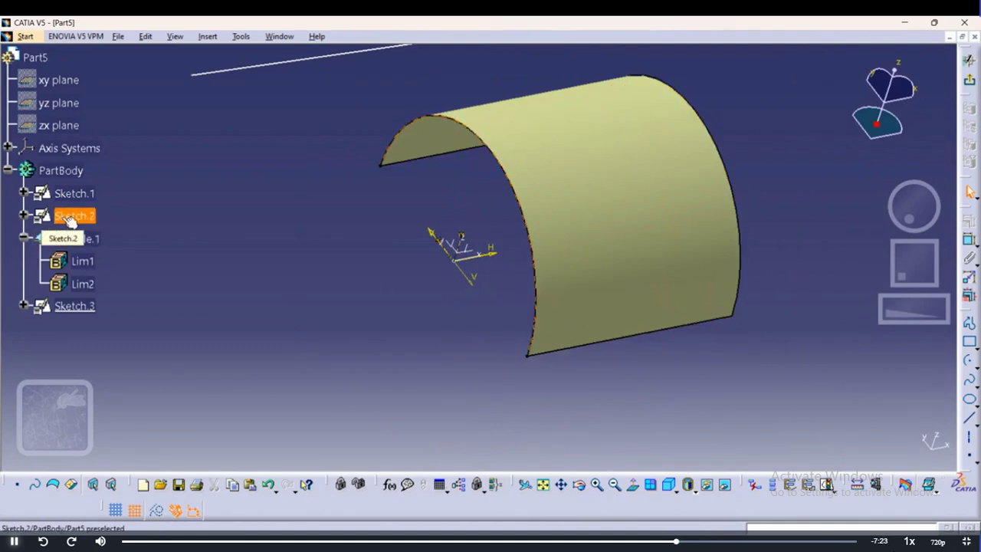
left_click(44, 240, "ctrl")
left_click(44, 239, "ctrl")
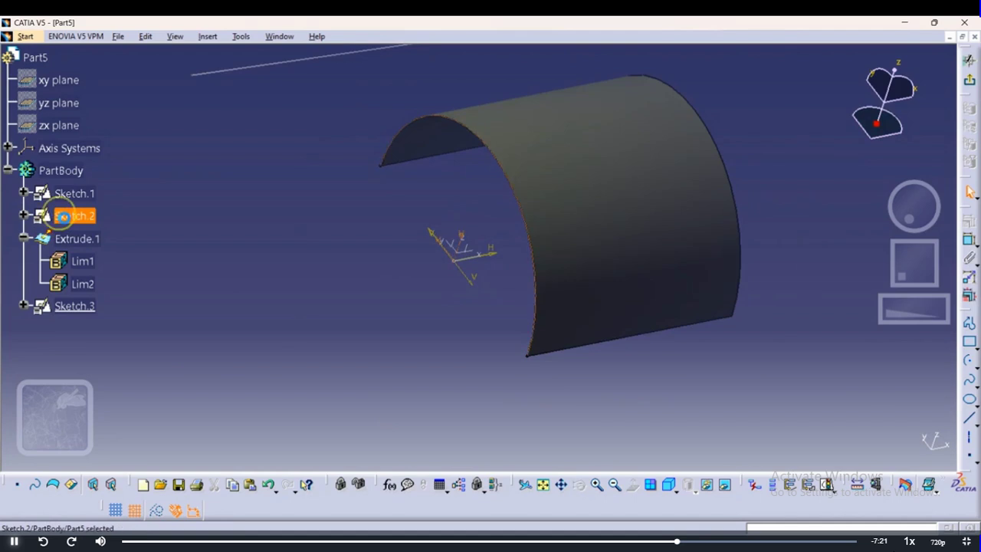
Step: Open Sketch.2, try to add a dimensional constraint to the half-circle arc, and leave the sketch
double_click(61, 216)
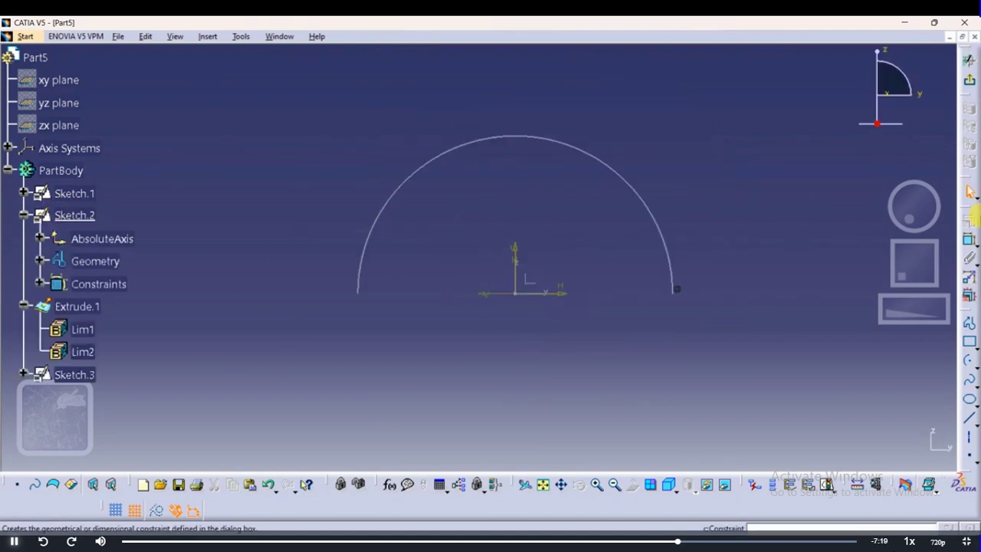
left_click(967, 258)
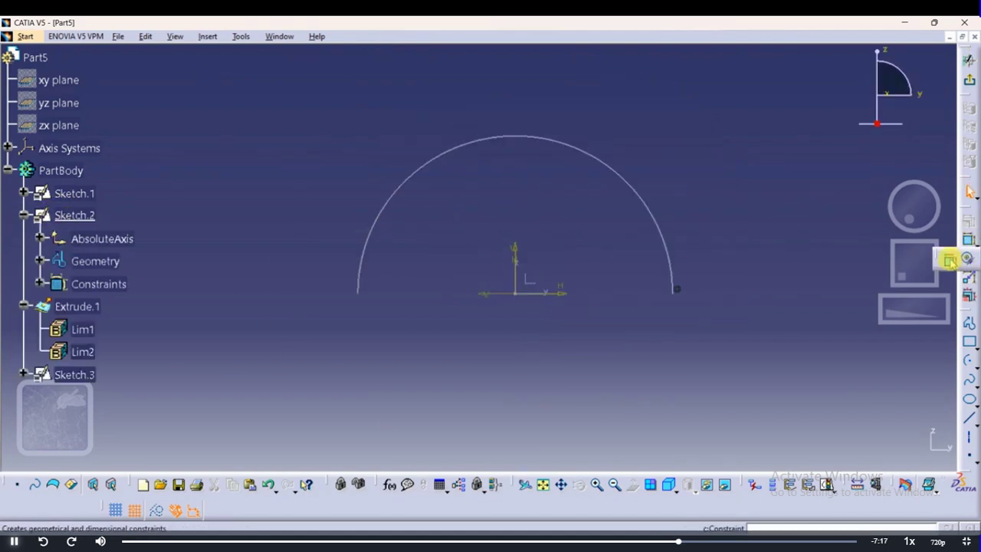
left_click(949, 261)
left_click(668, 257)
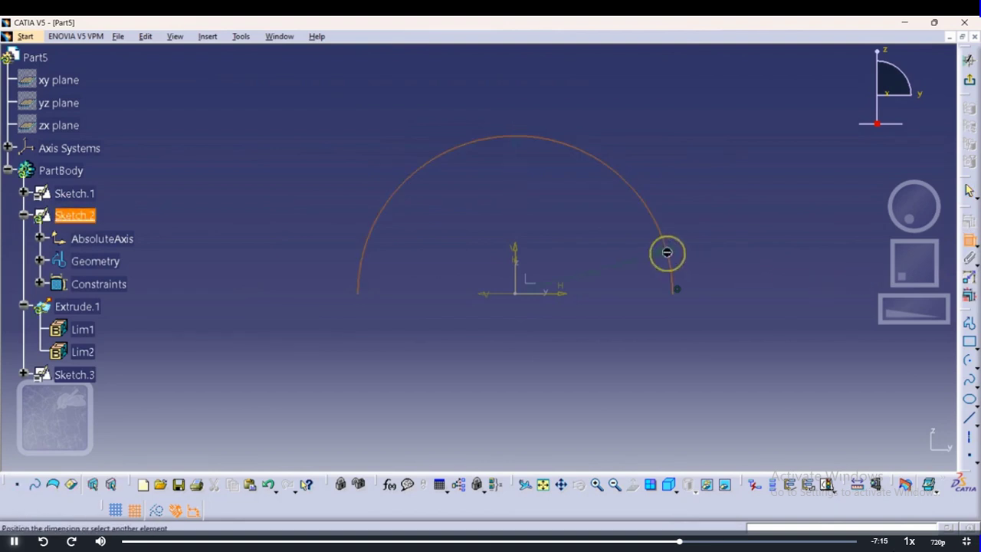
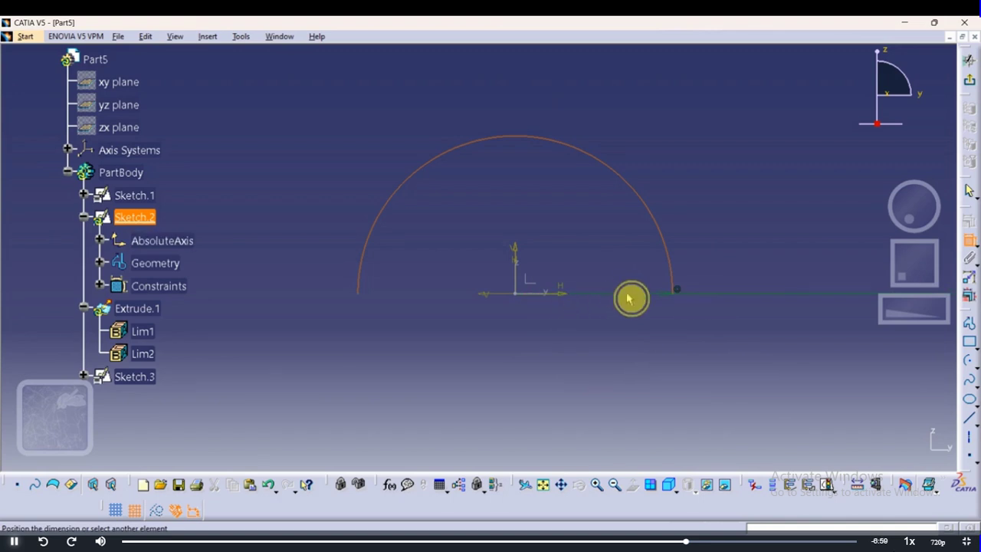
left_click(524, 325)
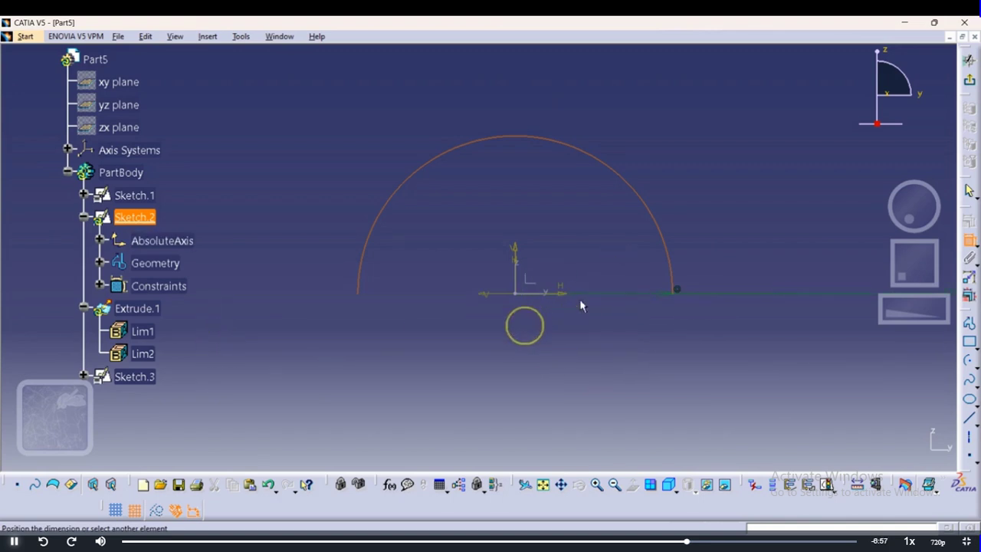
left_click(720, 297)
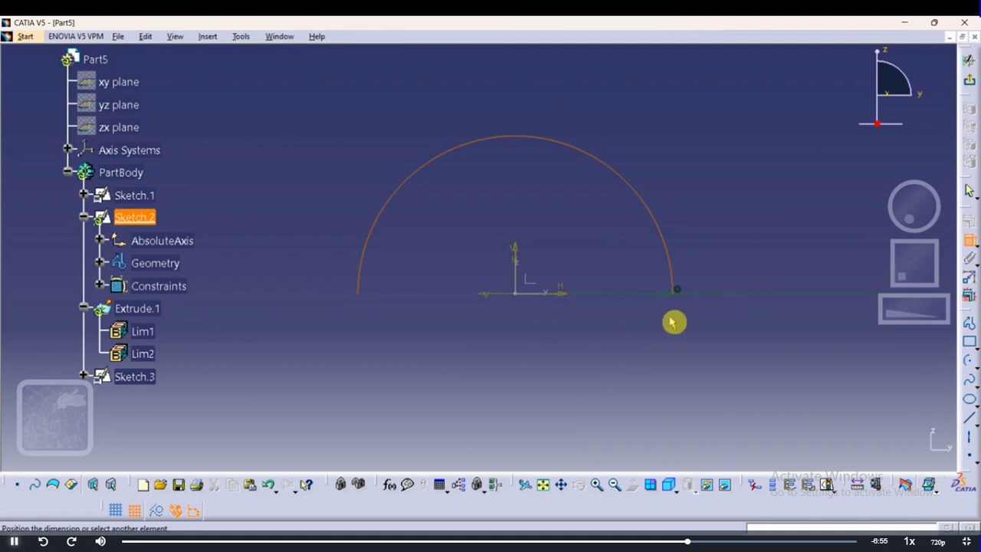
left_click(969, 79)
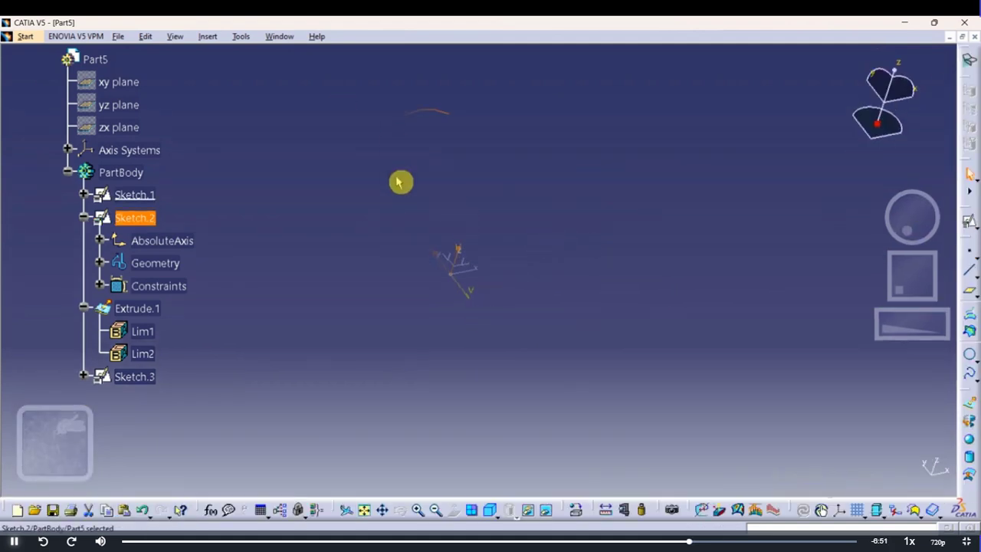
Step: Review the definition of the Extrude.1 surface and close it without changing its limits
double_click(138, 308)
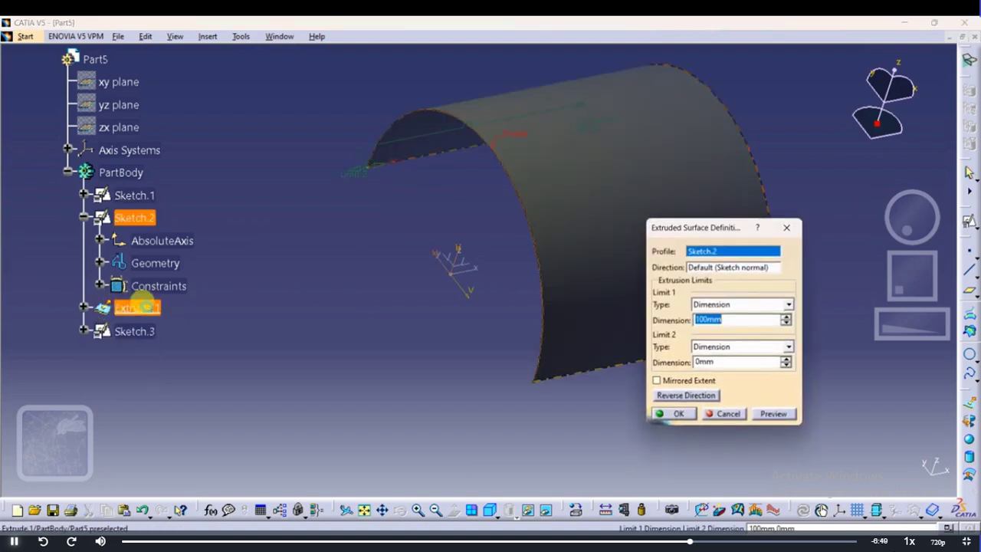
left_click(662, 416)
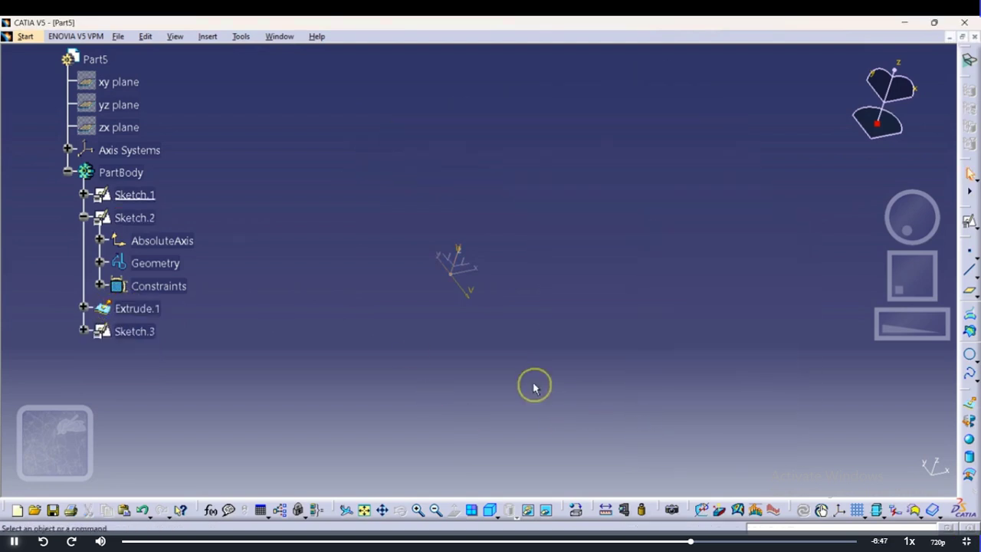
right_click(467, 347)
left_click(405, 380)
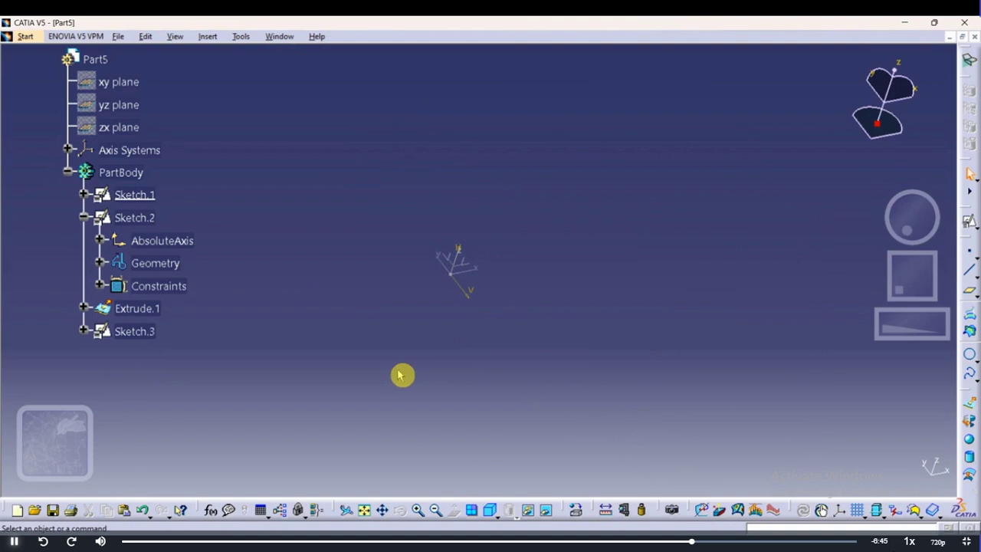
Step: Open Sketch.3 and examine its axis and geometry elements in the specification tree
double_click(129, 331)
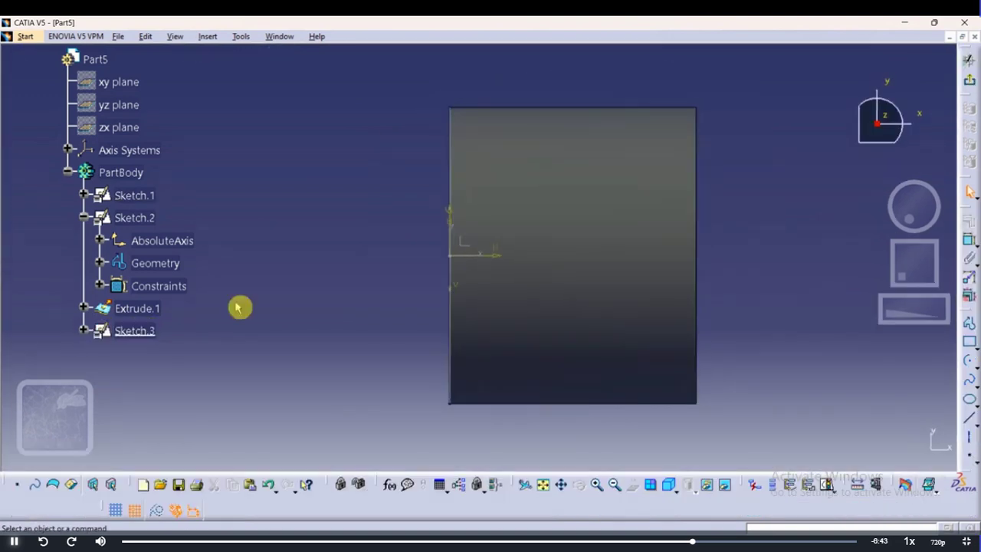
left_click(83, 330)
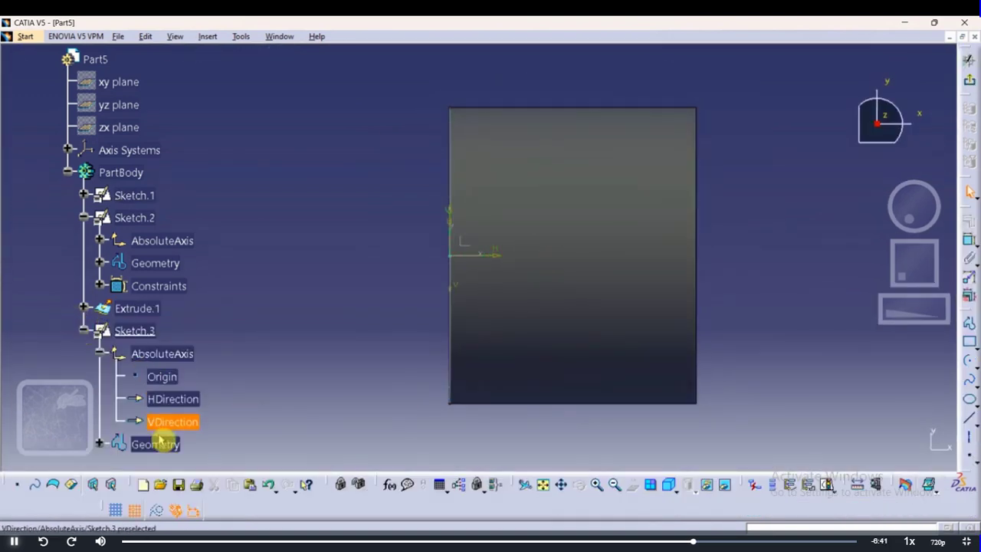
left_click(108, 445)
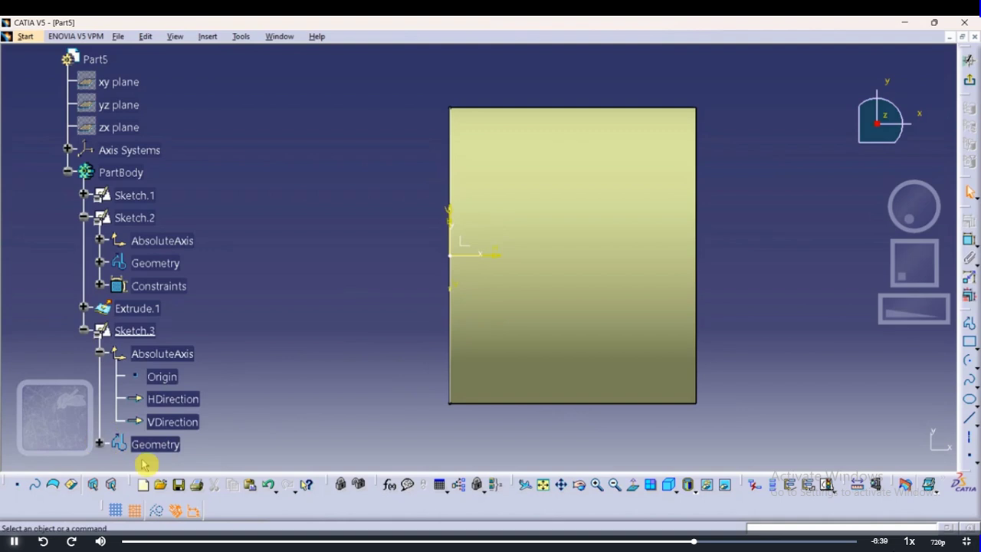
left_click(100, 444)
scroll(175, 458, "down", 2)
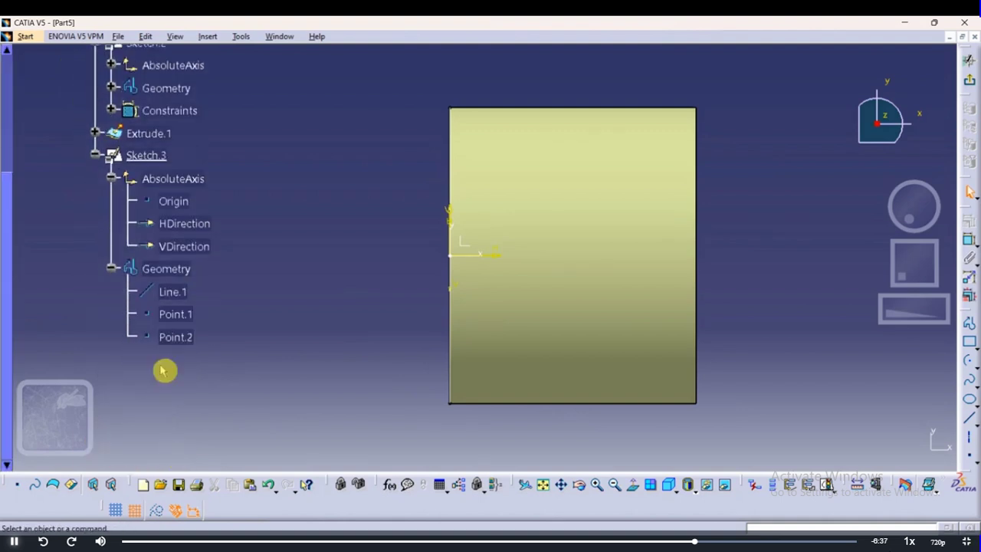
left_click(159, 276)
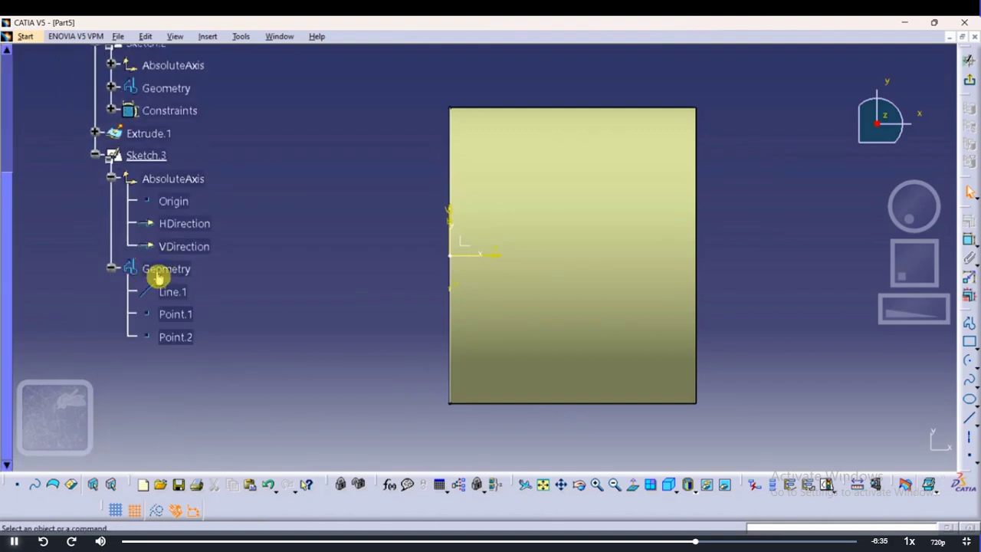
left_click(118, 265)
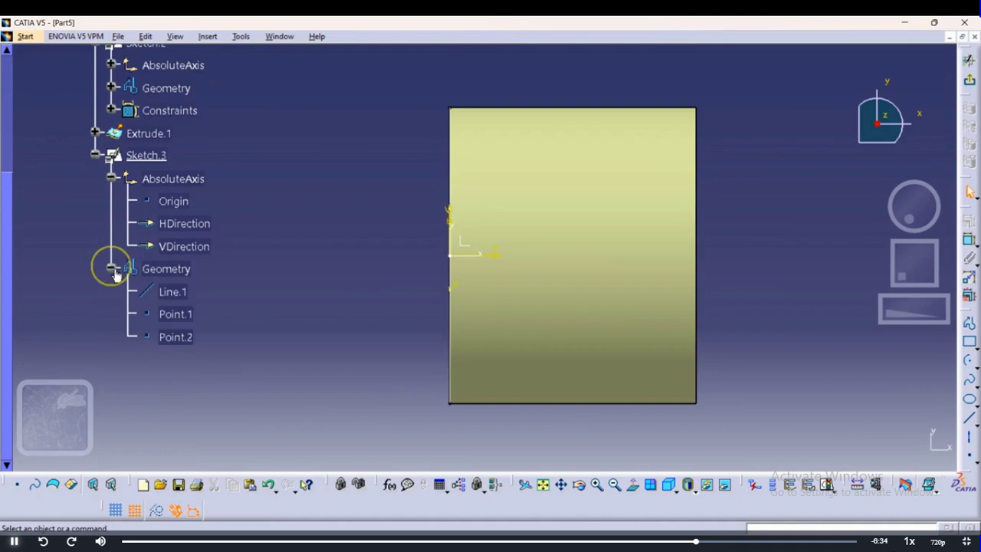
Step: Delete the half-cylinder surface Extrude.1, keeping its parent sketch
left_click(646, 258)
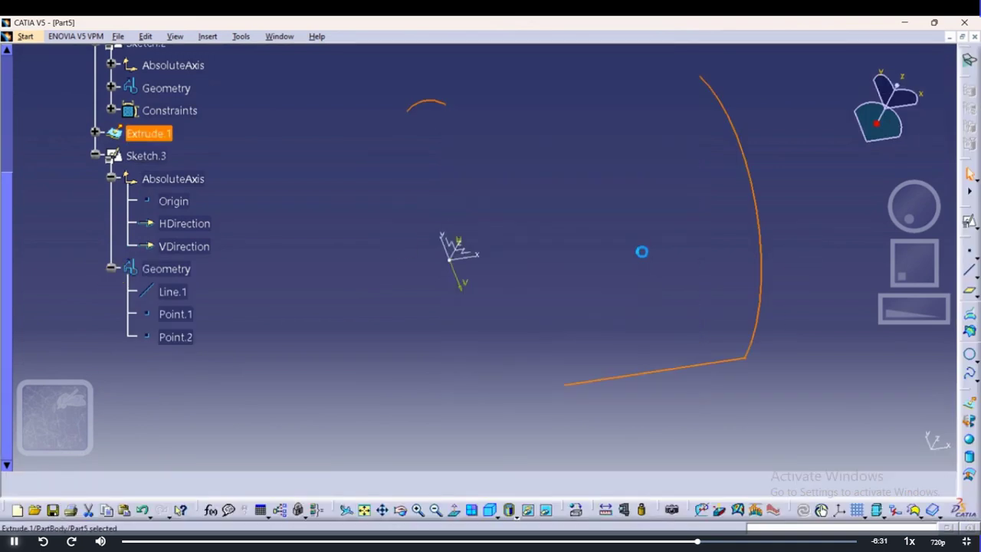
key("Delete")
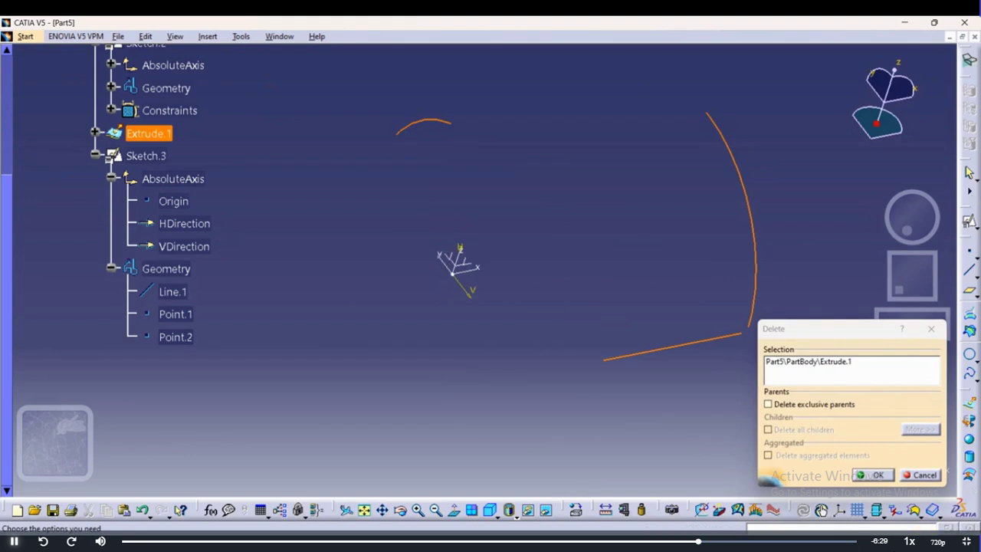
left_click(873, 475)
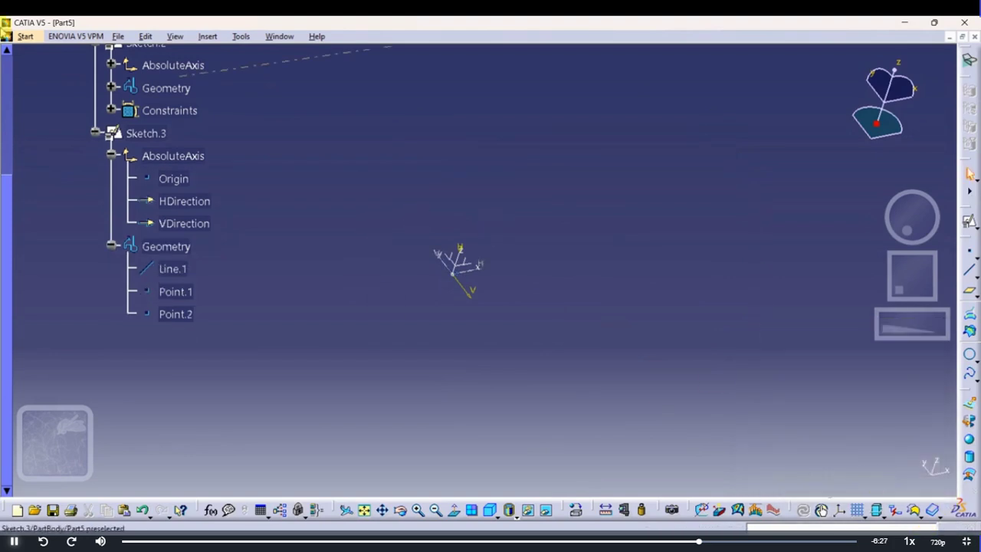
Step: Create a new part with the proposed name and hybrid design enabled
left_click(26, 37)
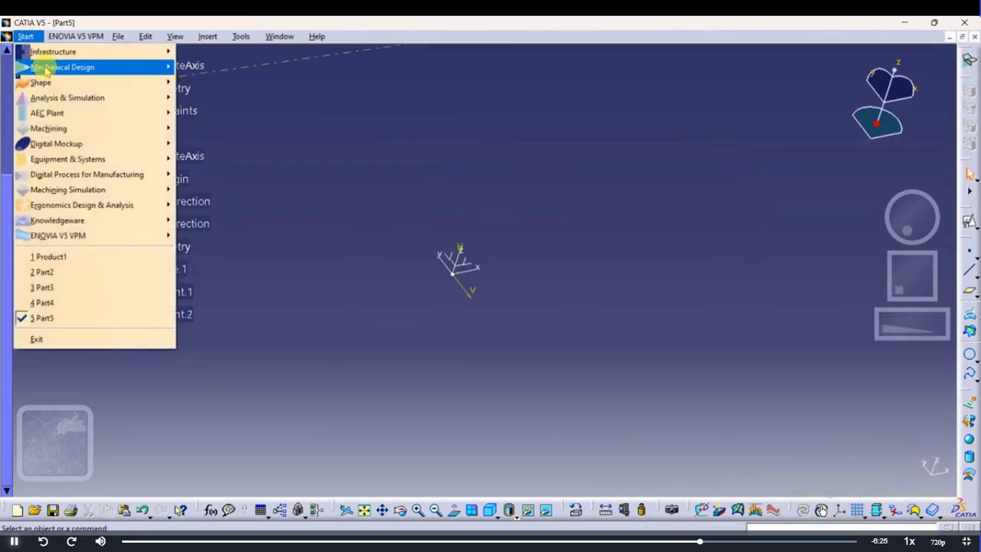
mouse_move(61, 67)
left_click(230, 313)
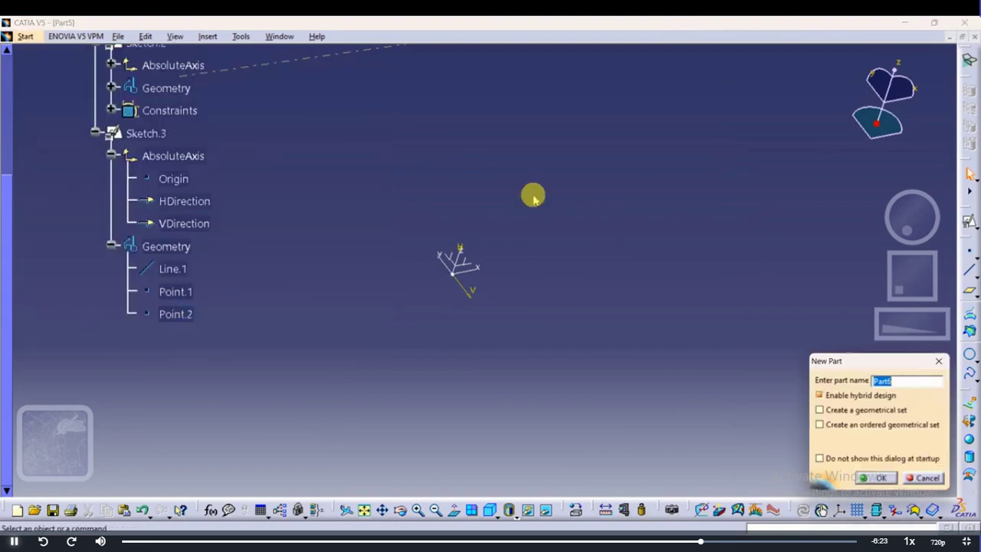
left_click(876, 478)
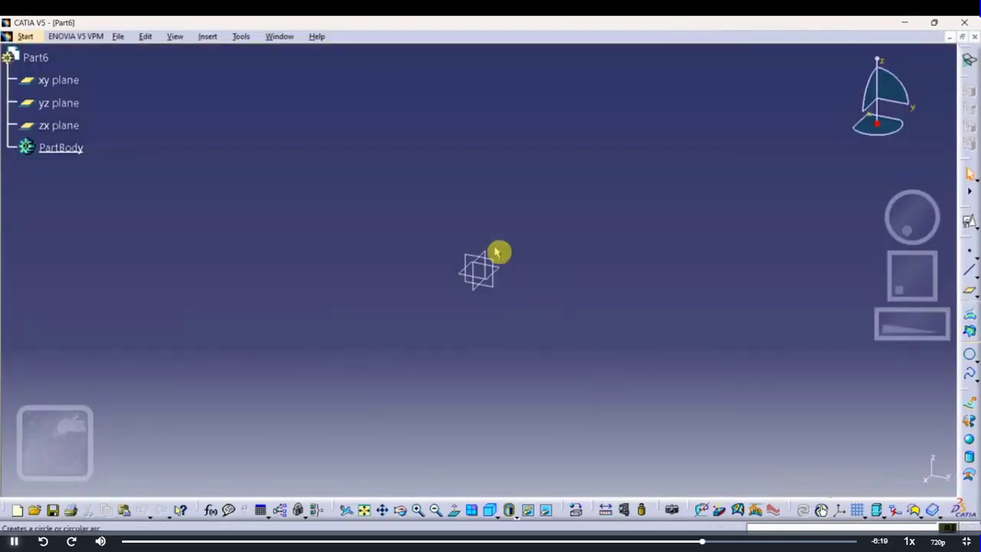
Step: Hide the three default reference planes and create a standard axis system at the part origin
left_click_drag(506, 219, 337, 337)
right_click(478, 279)
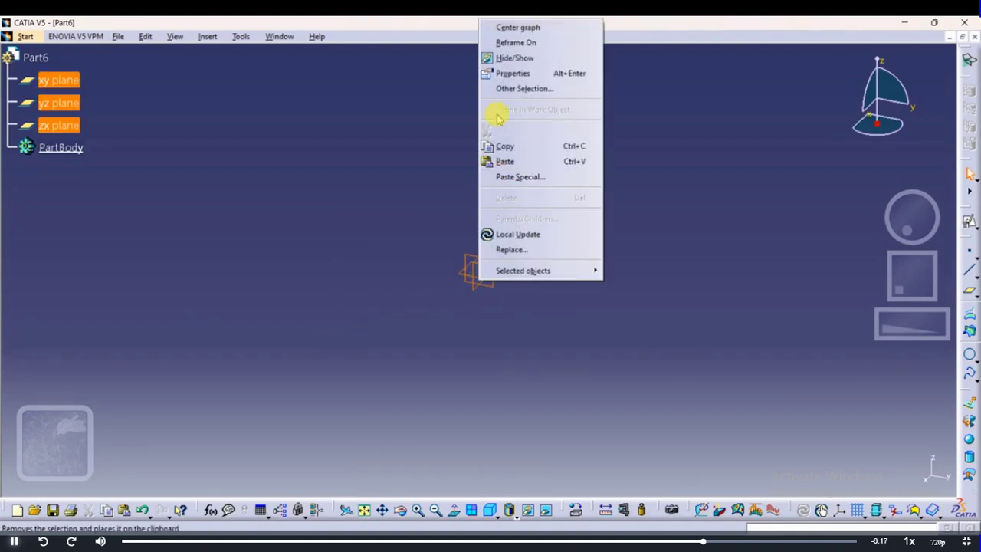
left_click(512, 58)
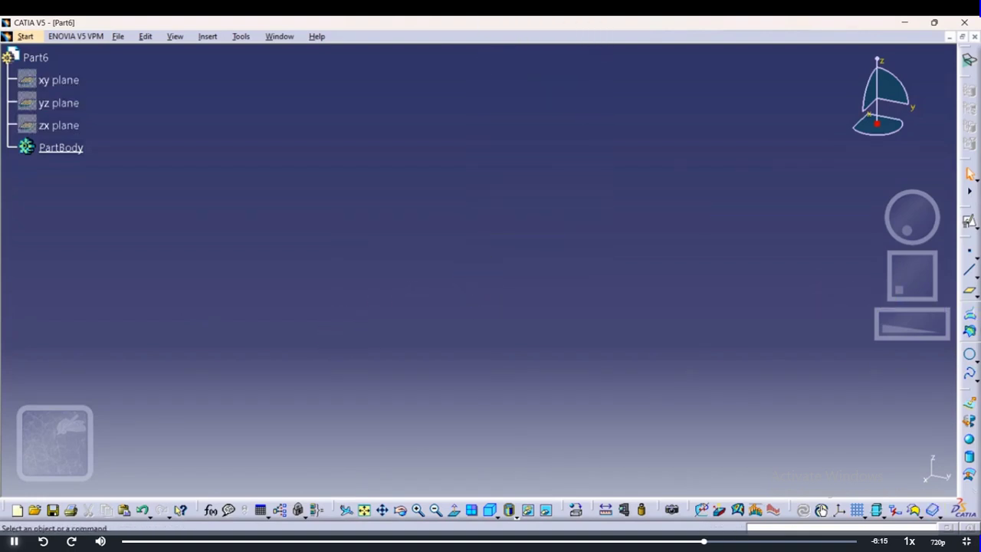
left_click(839, 511)
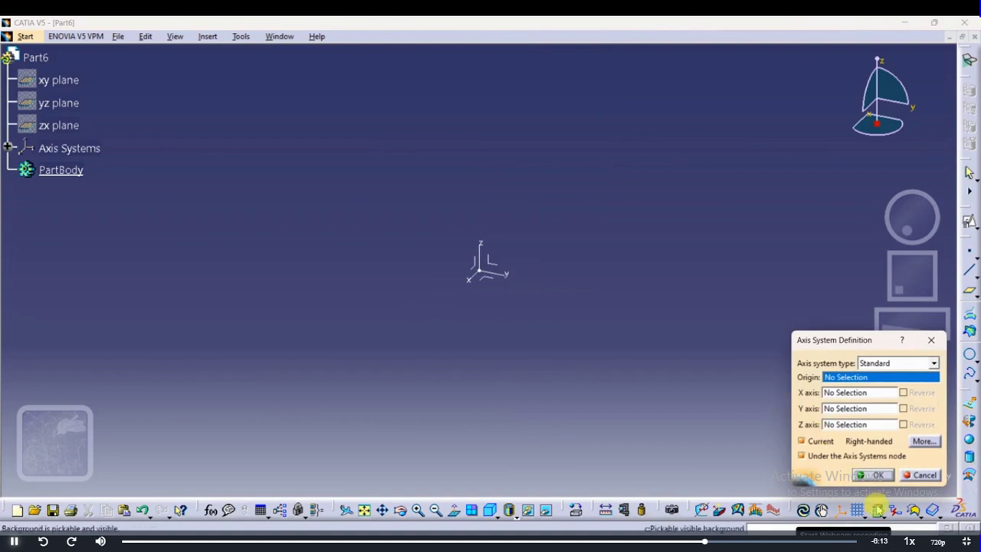
left_click(873, 475)
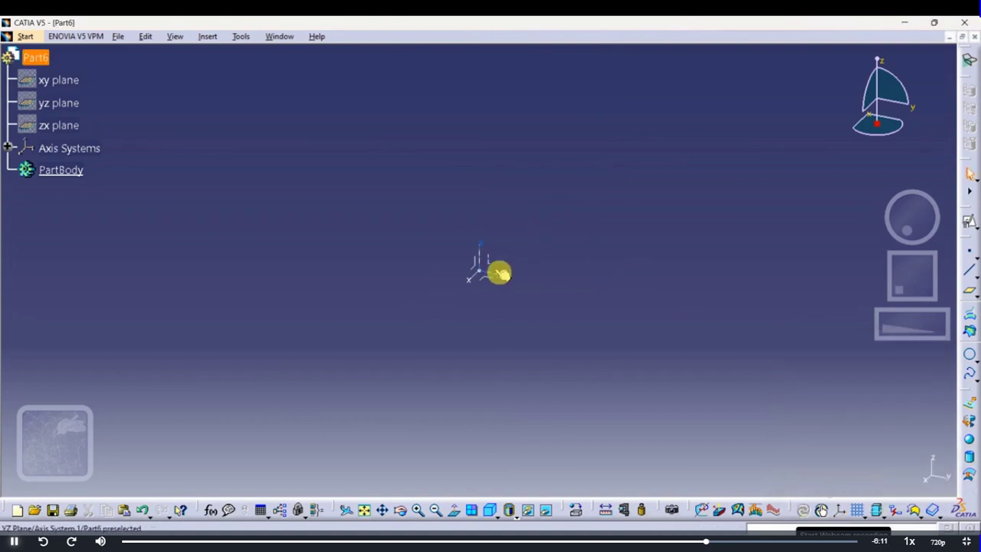
Step: Create a positioned sketch on the axis system's YZ plane and draw an upper semicircular arc of 50 mm radius centred on the origin
left_click(970, 223)
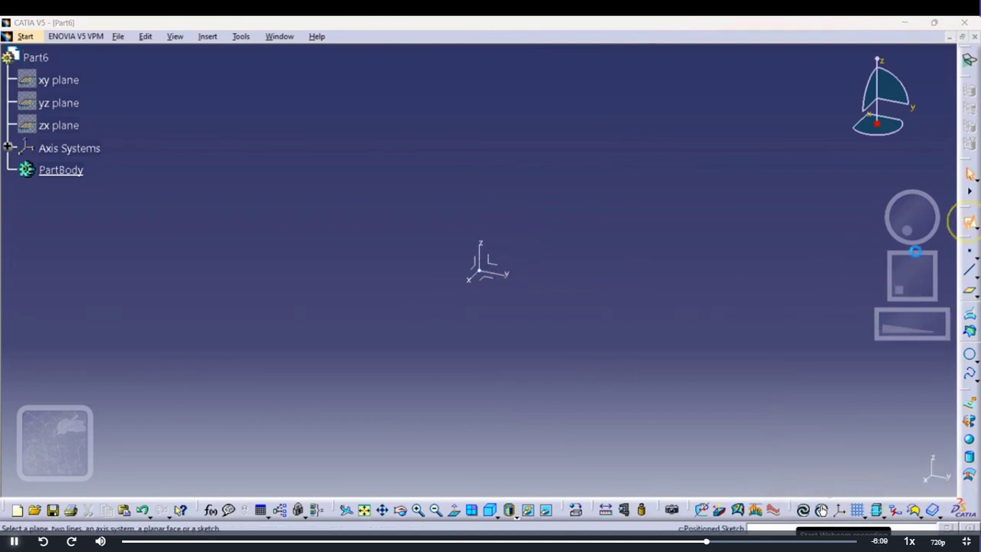
left_click(497, 266)
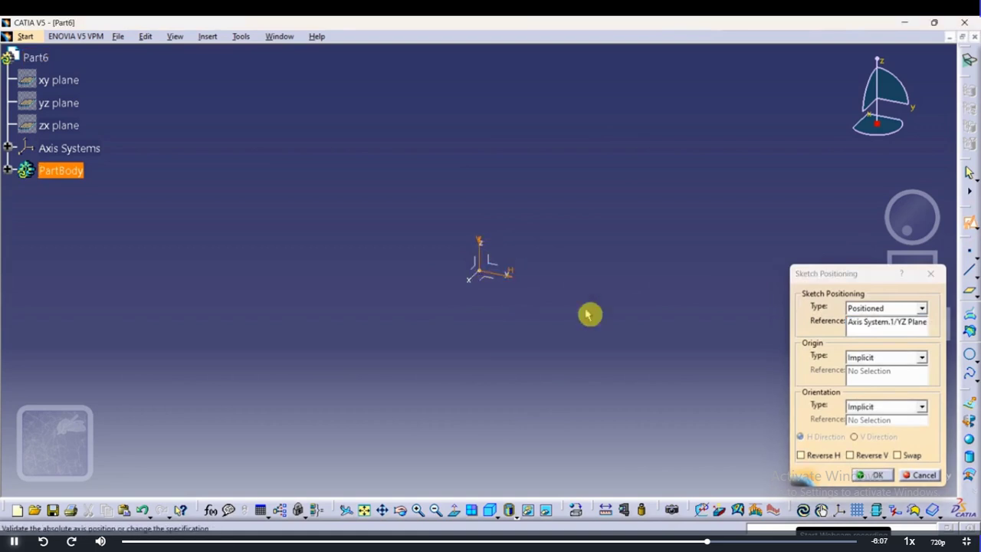
left_click(874, 475)
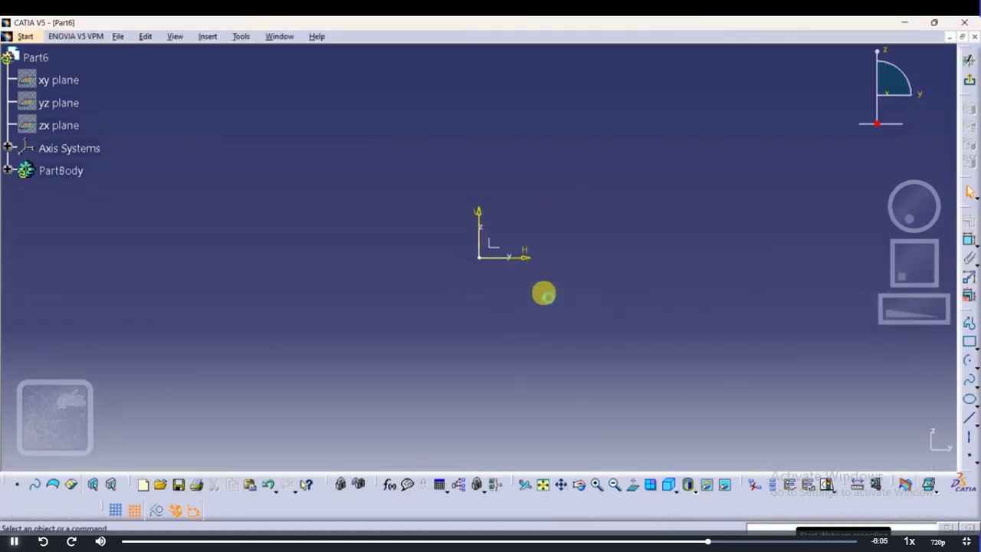
left_click(970, 361)
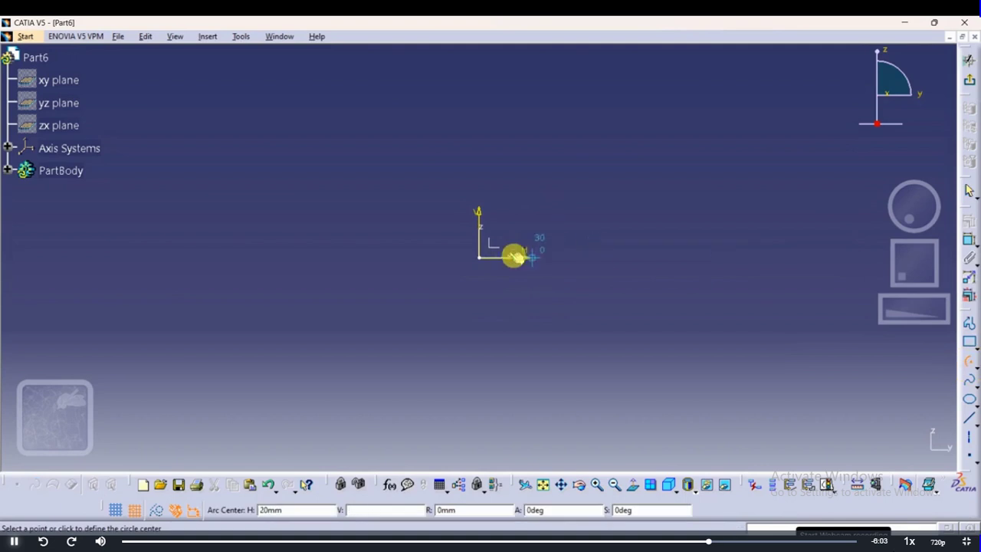
left_click(479, 257)
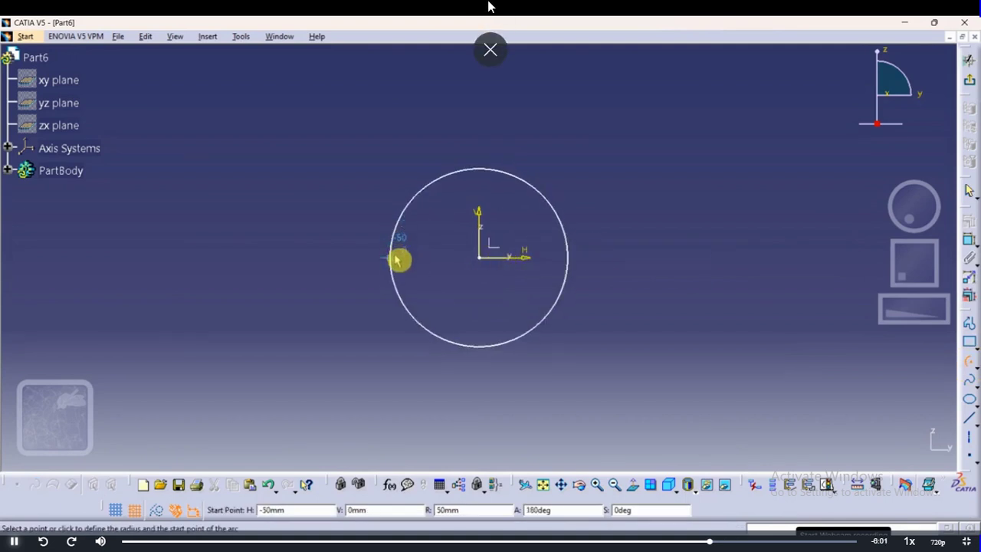
left_click(391, 256)
left_click(571, 254)
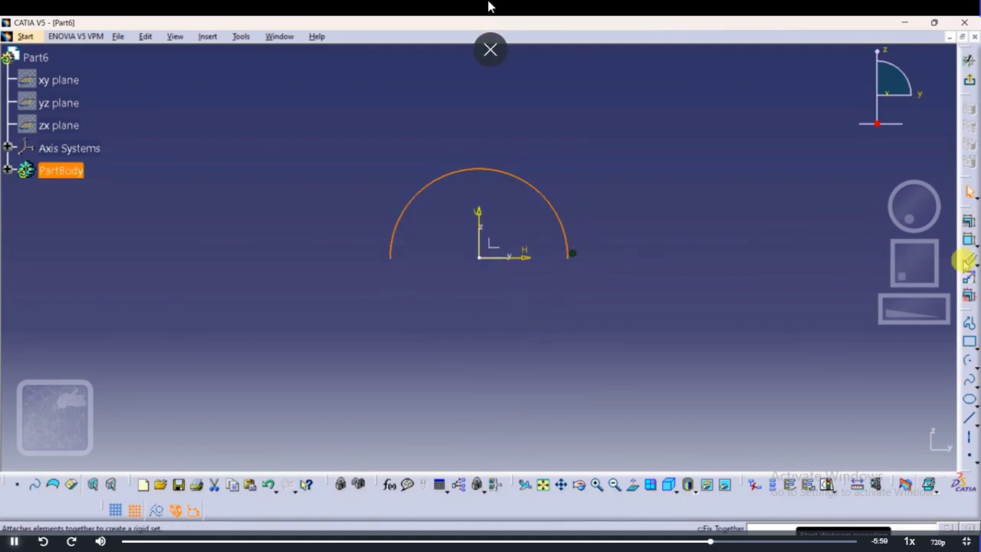
Step: Add a radius dimension to the arc, accept it at 50 mm, and exit the sketch
left_click(969, 239)
left_click(593, 180)
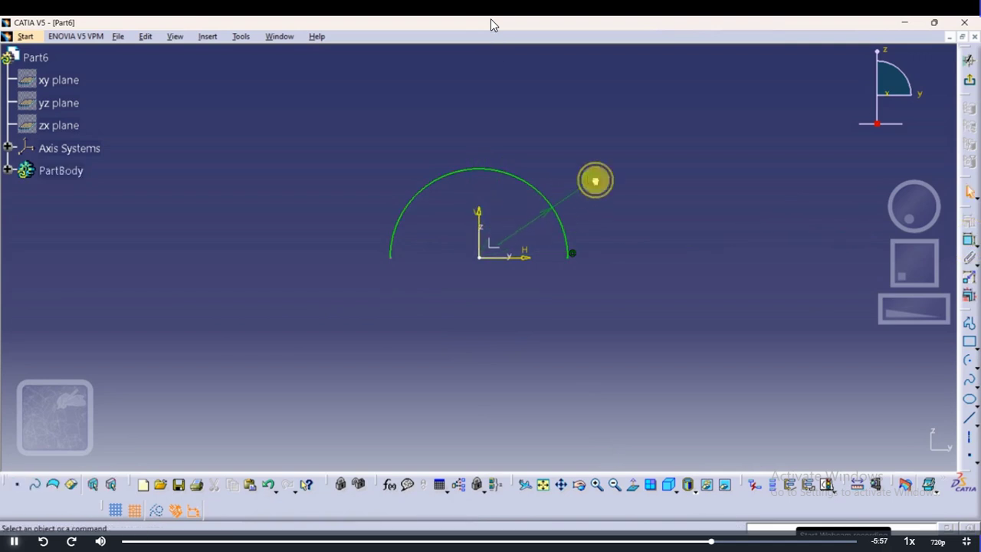
double_click(594, 184)
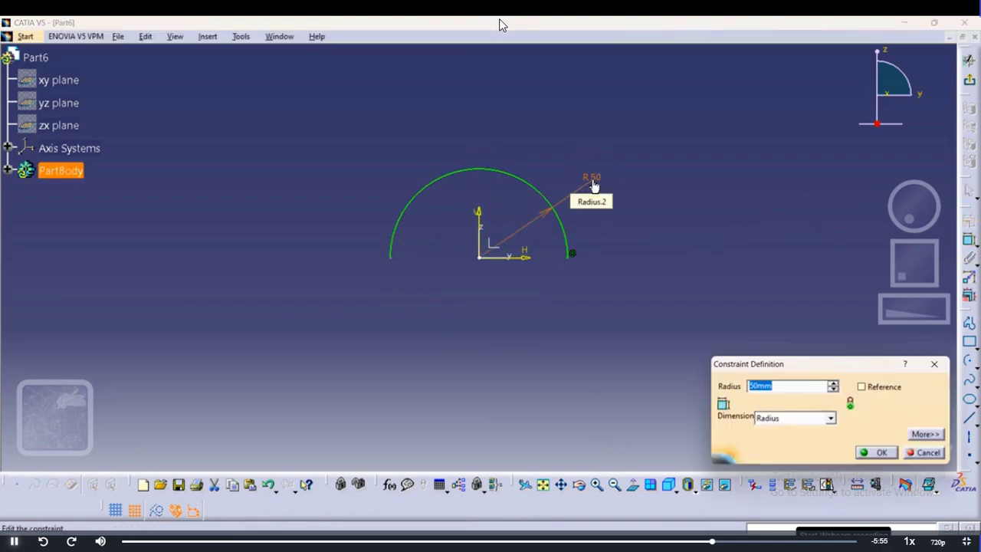
key("Return")
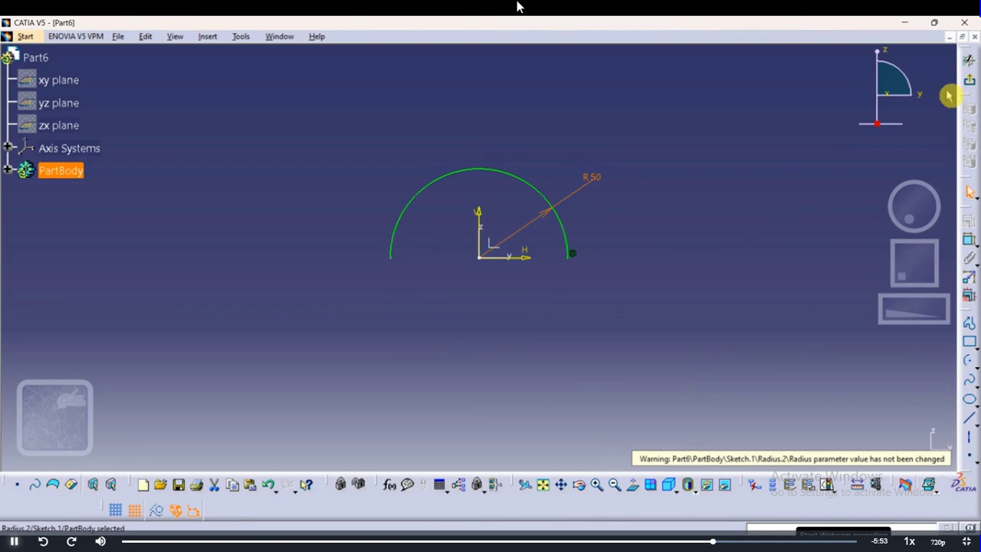
left_click(970, 82)
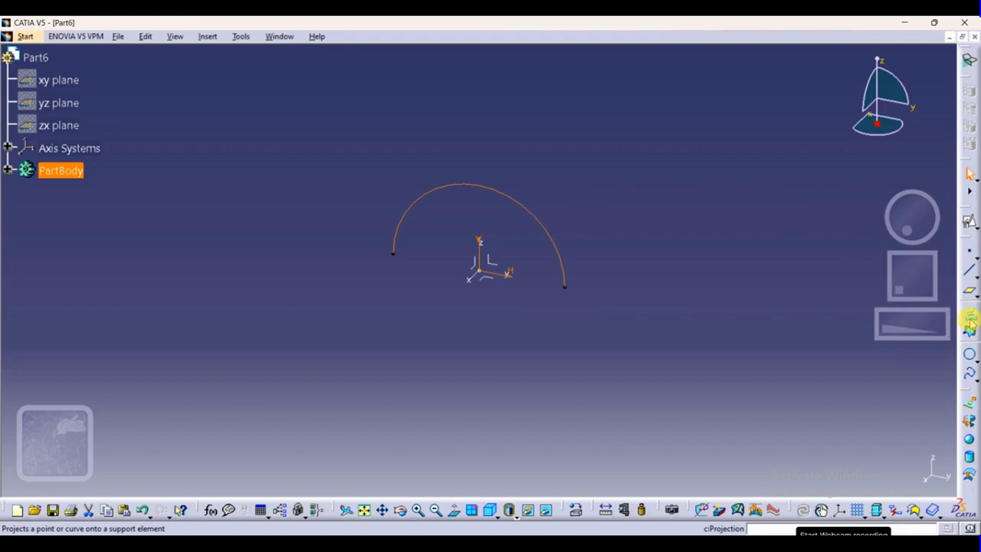
Step: Extrude the semicircular sketch into a surface along the sketch normal and set its Limit 1 dimension to 100 mm
left_click(970, 404)
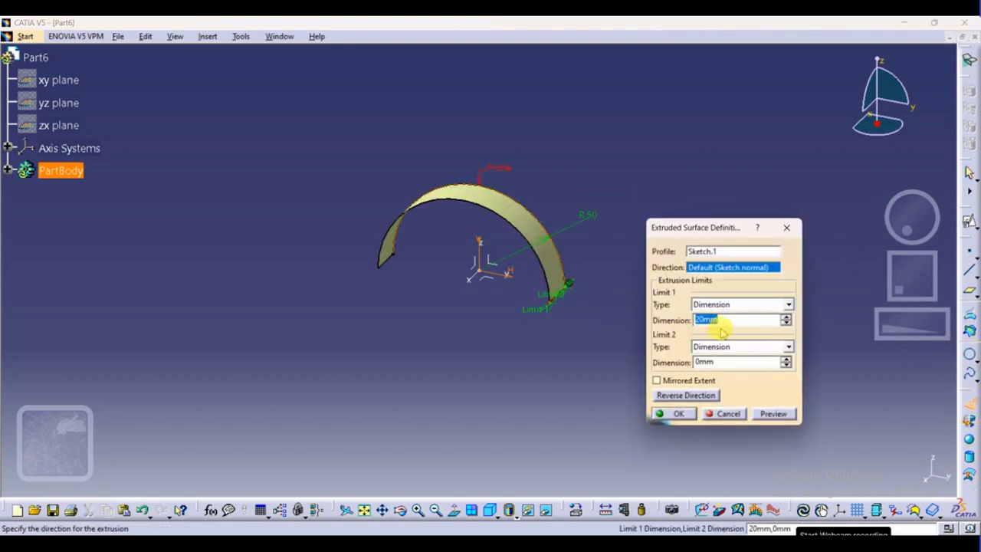
key("Return")
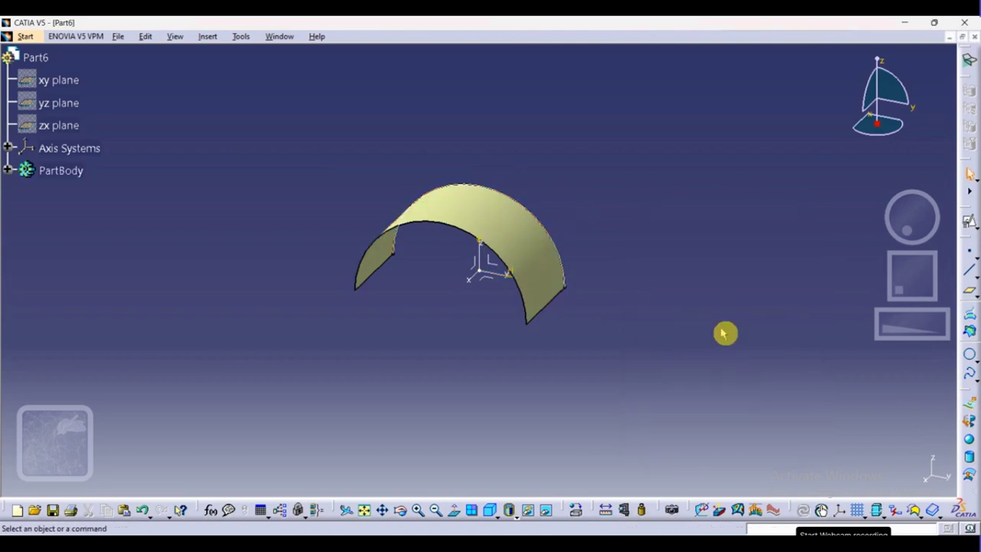
double_click(536, 272)
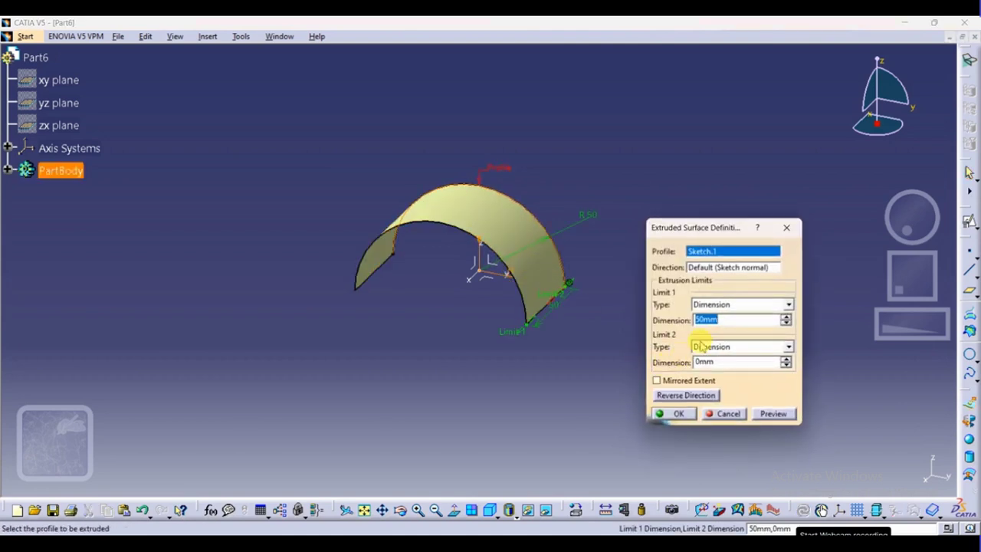
type("100")
key("Return")
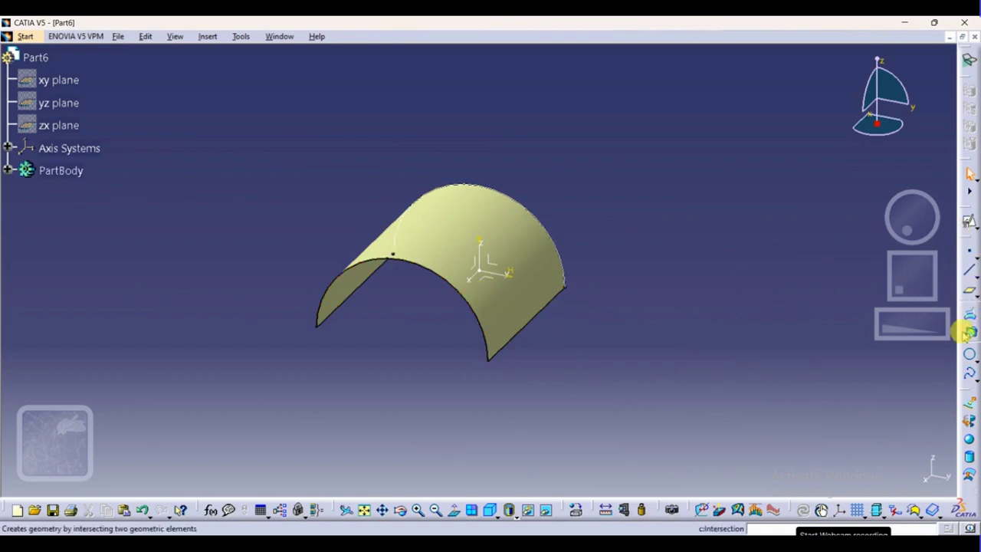
Step: Create a positioned sketch on the axis system's XY plane and draw a horizontal line about 100 mm long, offset below the surface
left_click(968, 224)
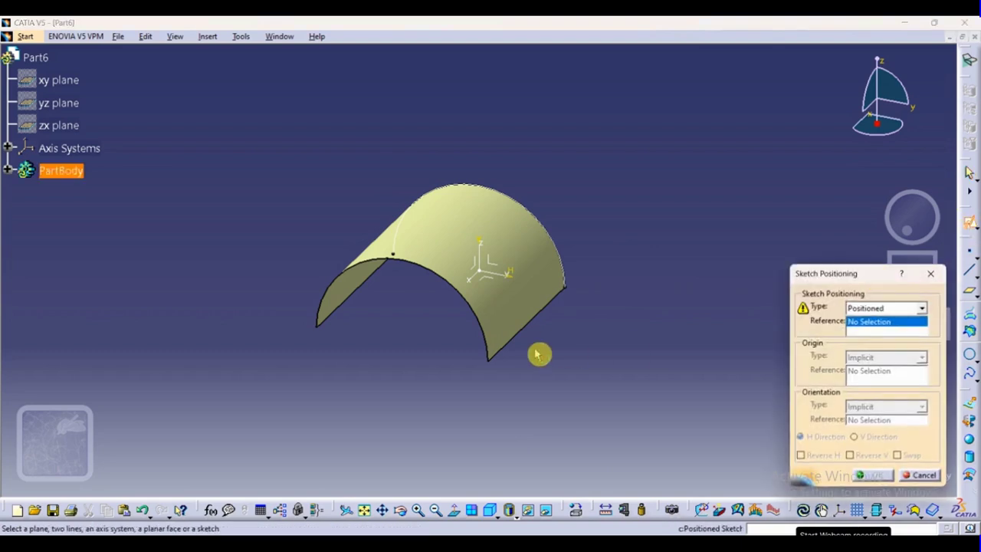
left_click(489, 280)
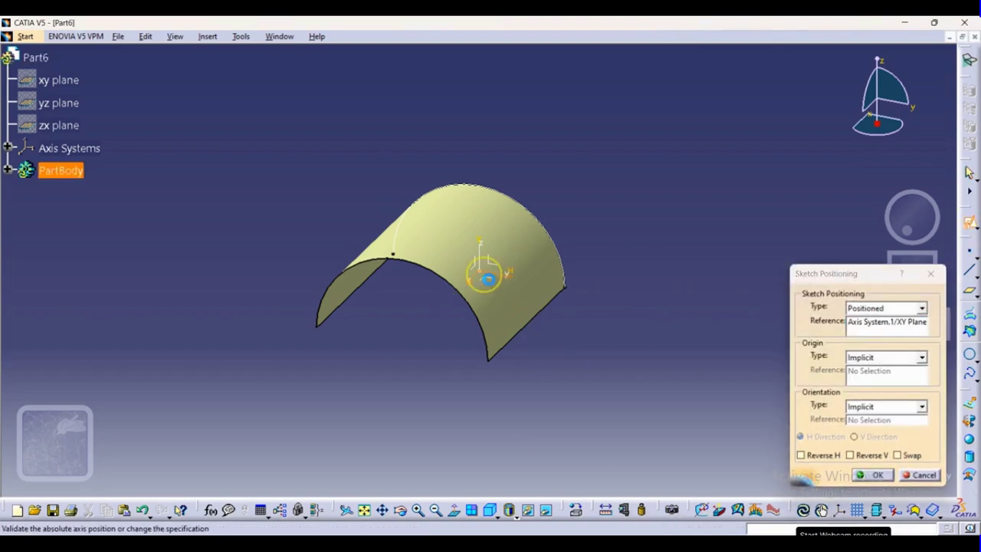
left_click(878, 475)
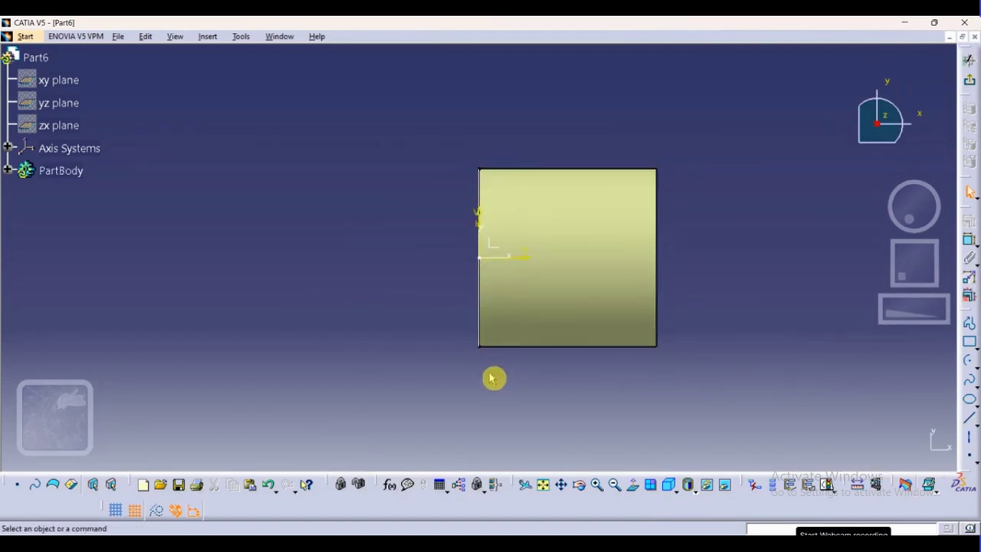
mouse_move(481, 402)
middle_mouse_down()
mouse_move(472, 368)
mouse_move(360, 265)
mouse_move(381, 338)
mouse_move(416, 336)
middle_mouse_up()
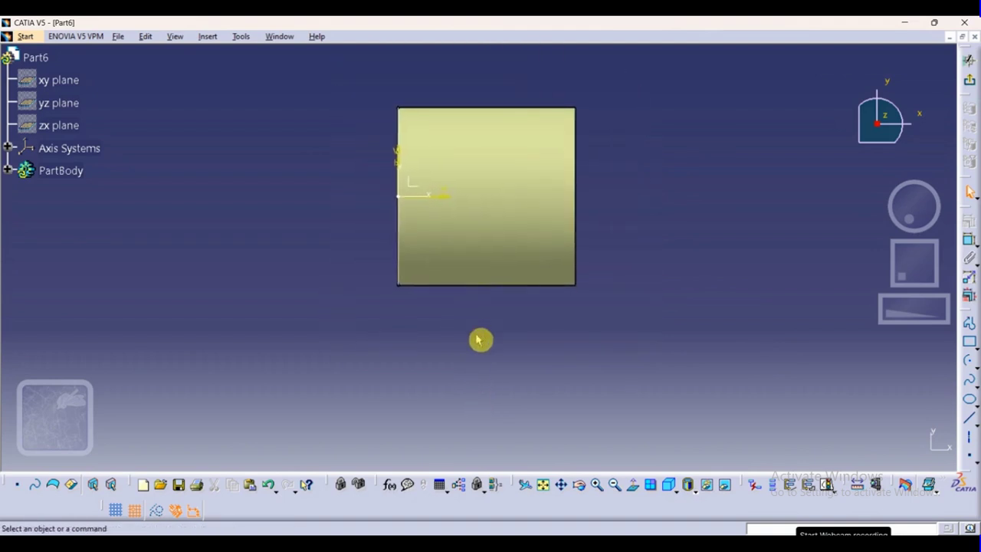
left_click(970, 419)
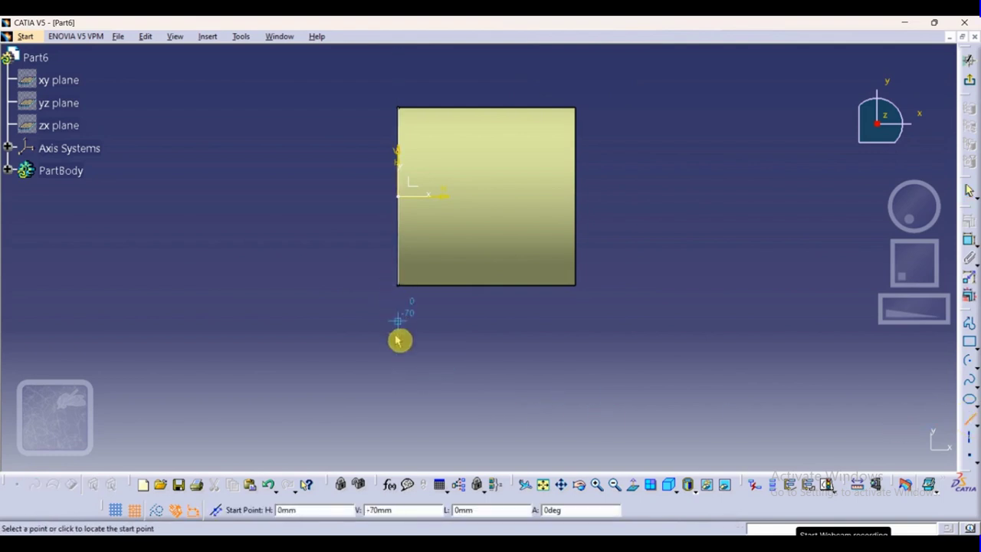
left_click(399, 409)
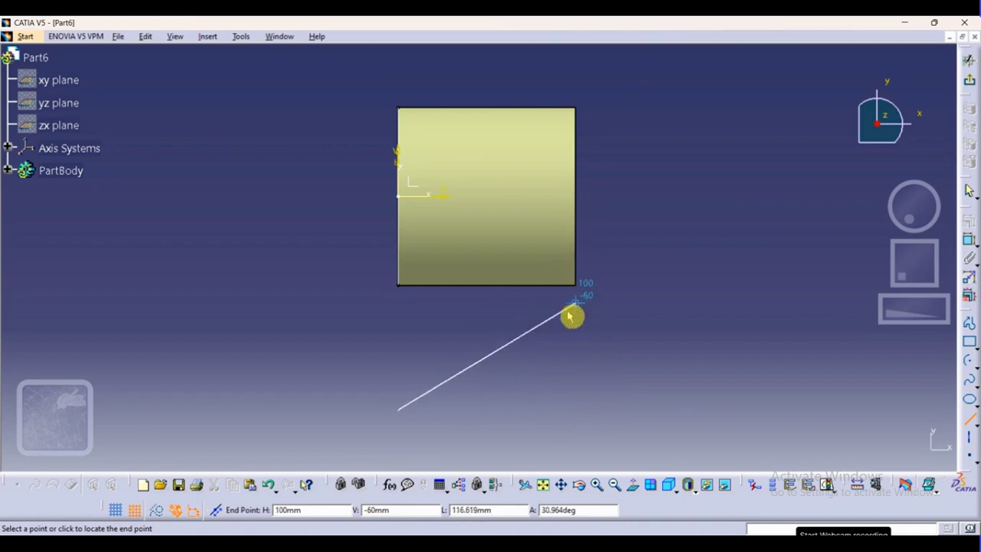
left_click(571, 419)
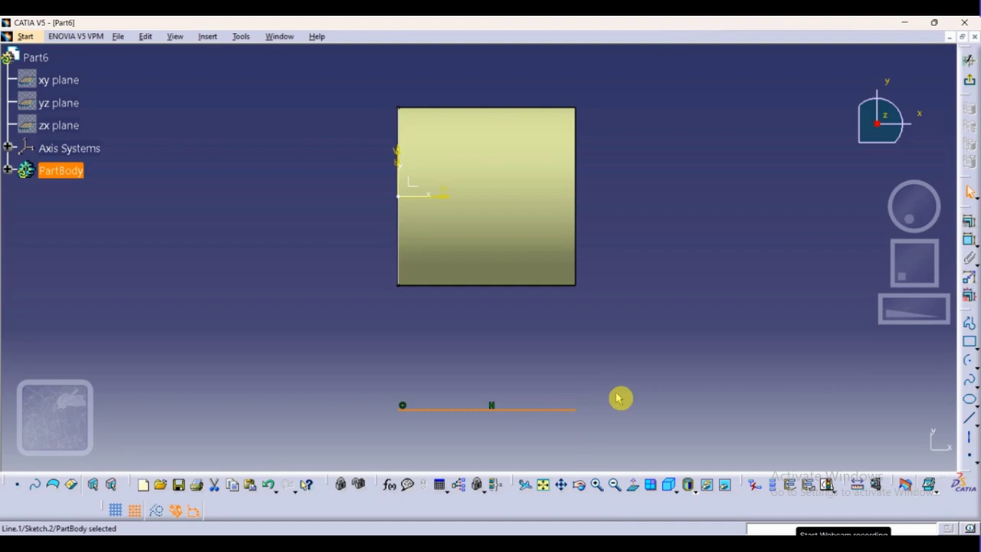
Step: Constrain the line's two endpoints to be coincident with the corresponding end edges of the extruded surface
left_click(584, 419)
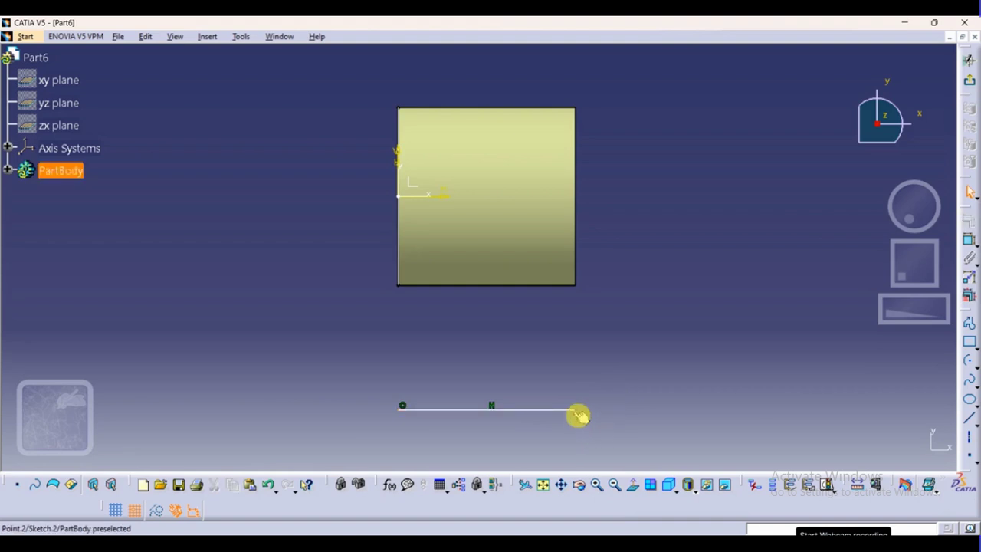
left_click(579, 261)
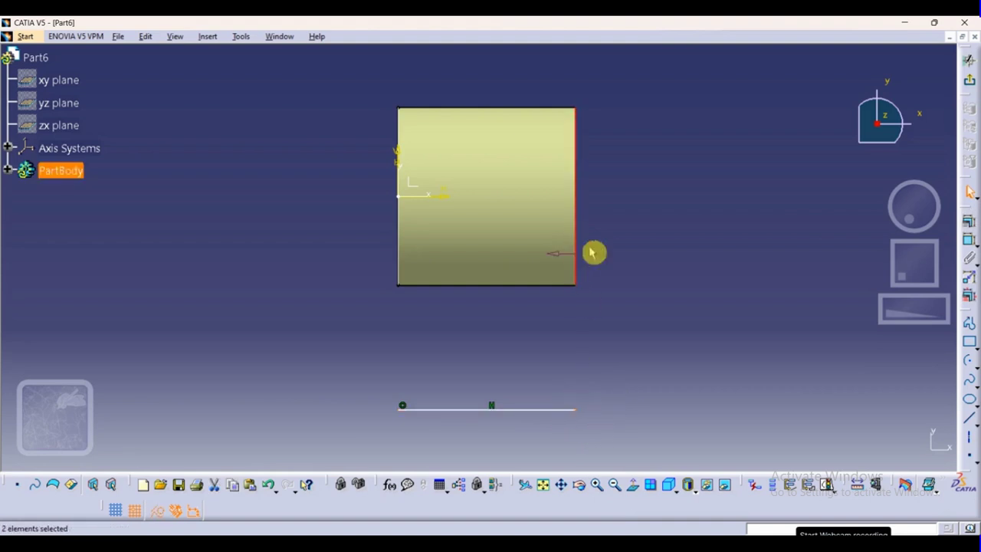
left_click(967, 225)
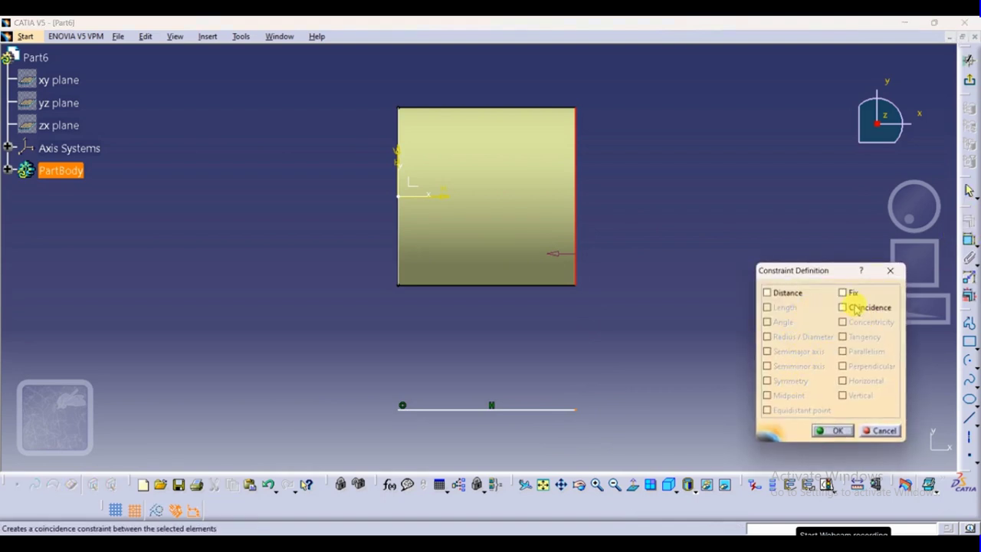
left_click(834, 432)
left_click(399, 251)
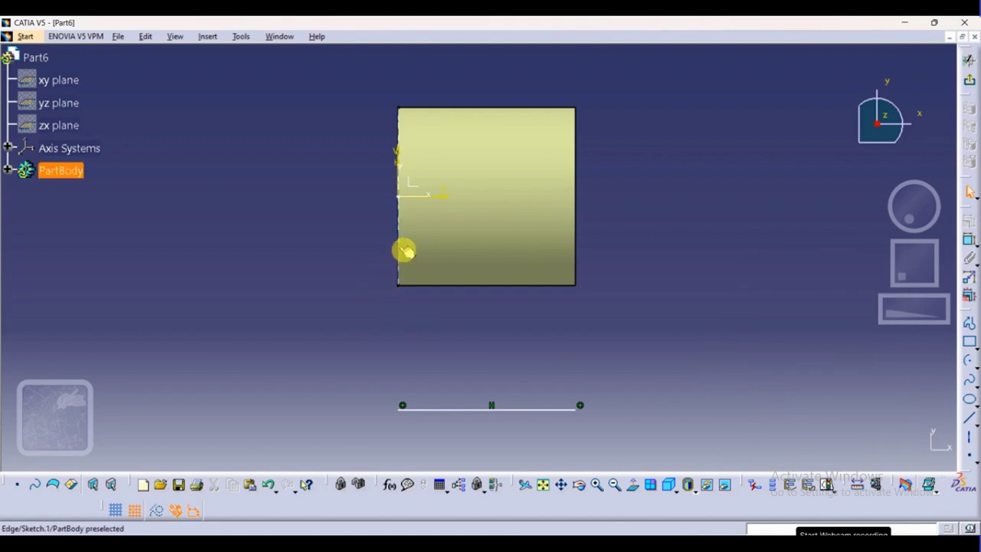
left_click(398, 408, "ctrl")
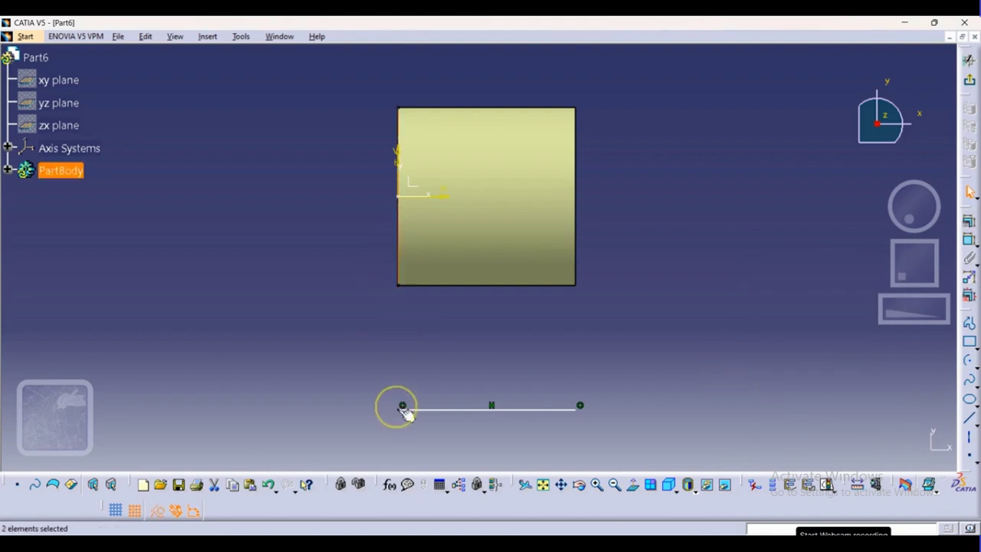
left_click(968, 233)
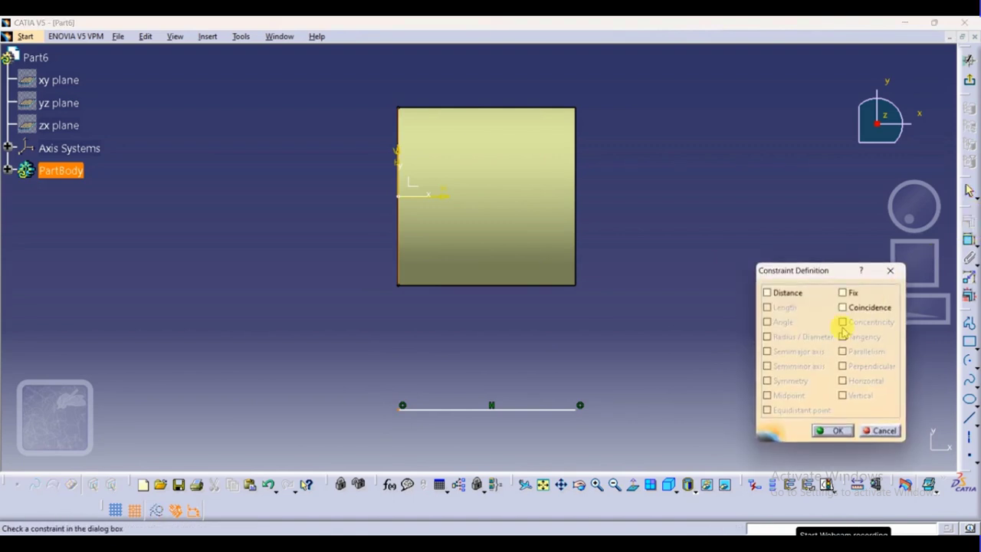
left_click(843, 308)
left_click(825, 429)
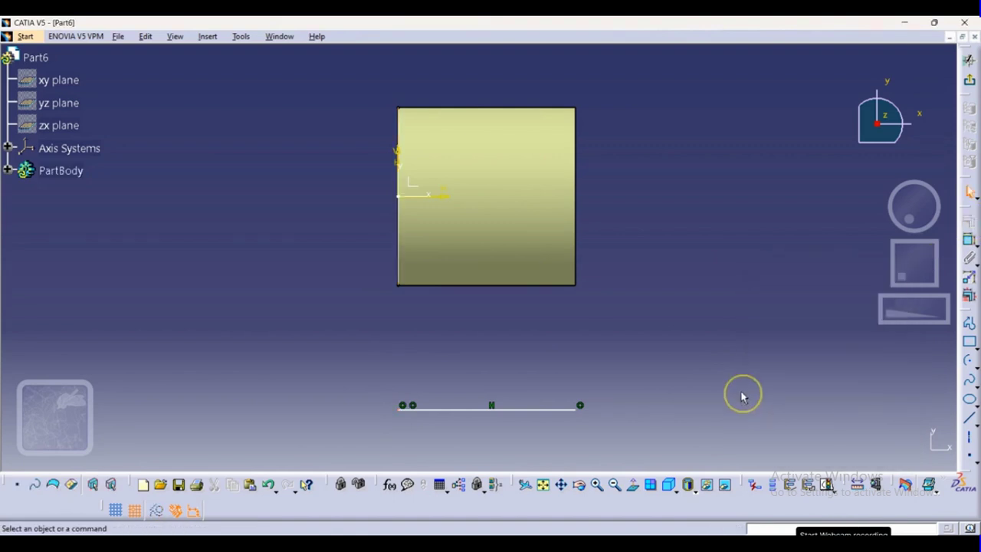
Step: Dimension the distance between the surface's lower straight edge and the sketched line
left_click(970, 241)
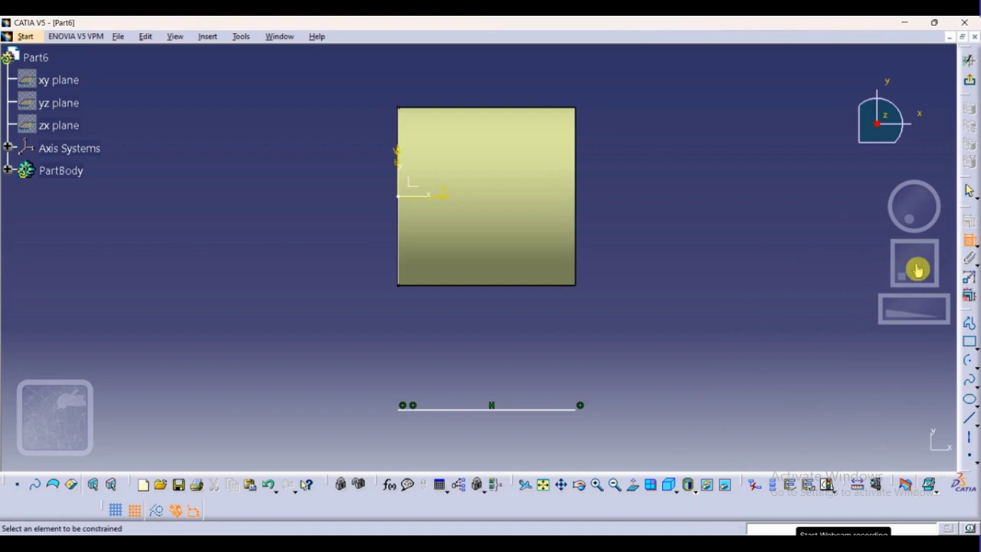
left_click(519, 287)
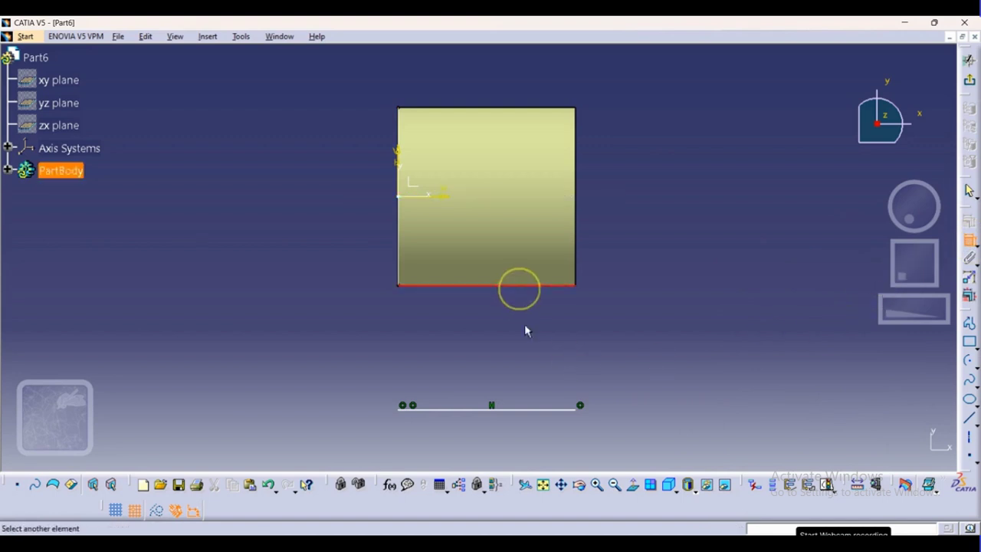
left_click(541, 409)
left_click(627, 347)
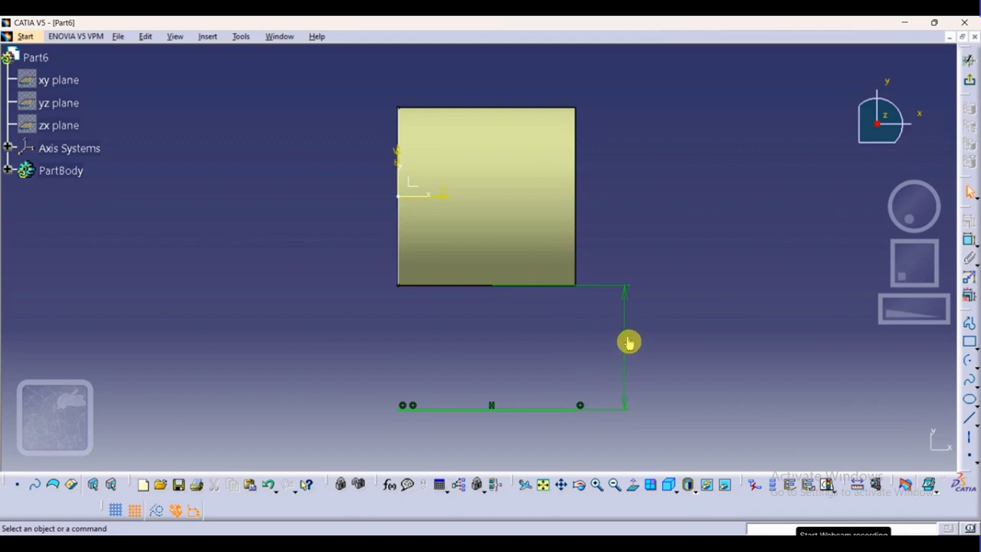
Step: Set the offset dimension between the surface's lower straight edge and the sketched line to 50 mm
double_click(628, 342)
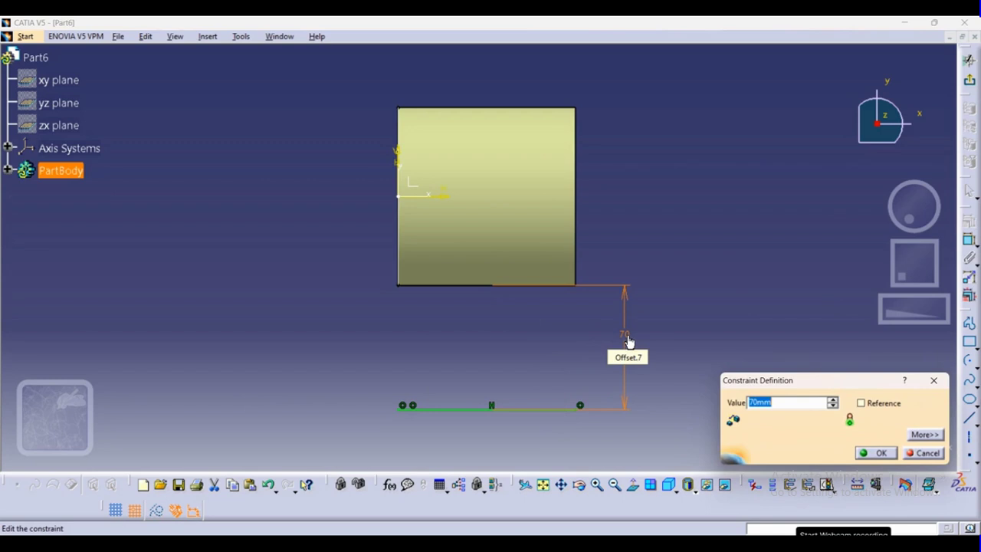
type("50")
key("Return")
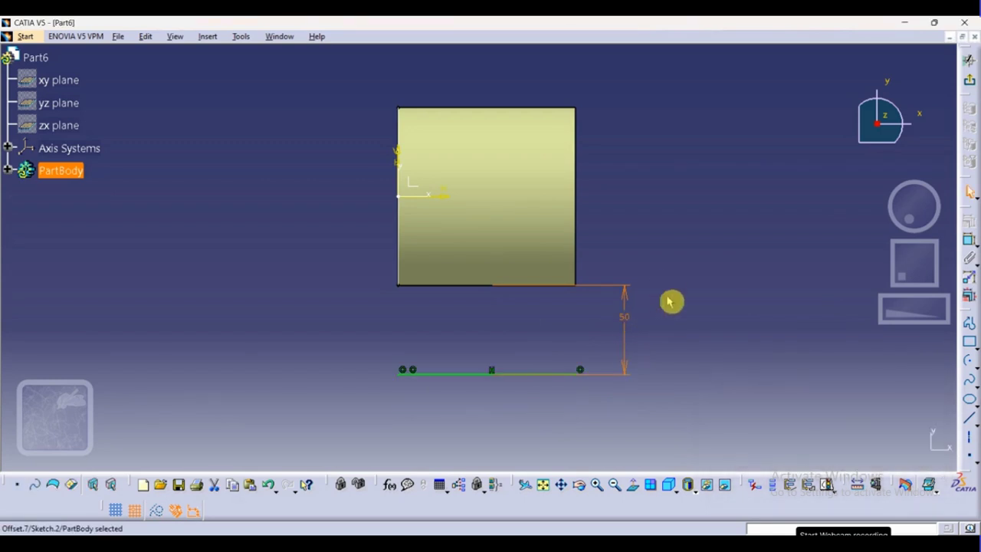
Step: Set the offset dimension between the surface's lower straight edge and the line to 100 mm and exit the sketch
double_click(630, 327)
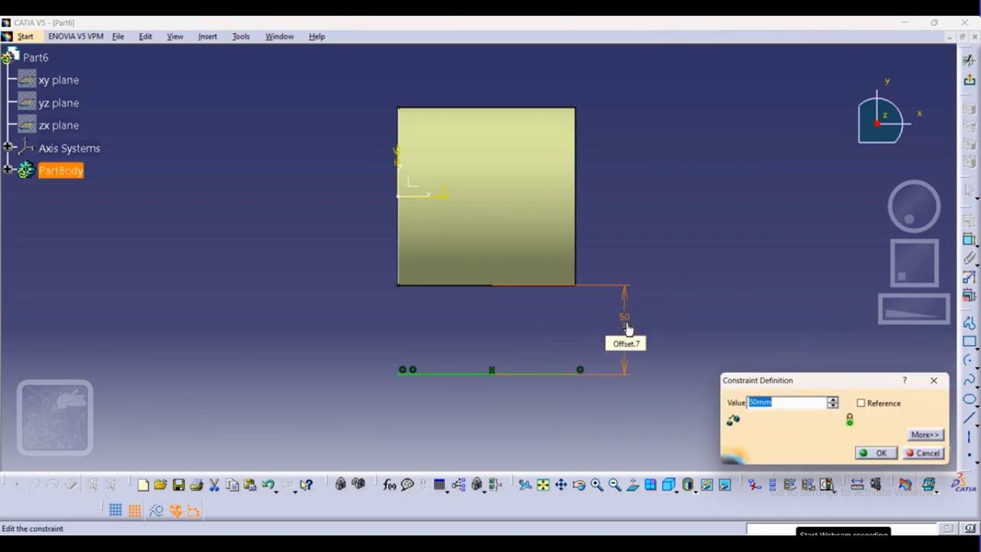
type("100")
key("Return")
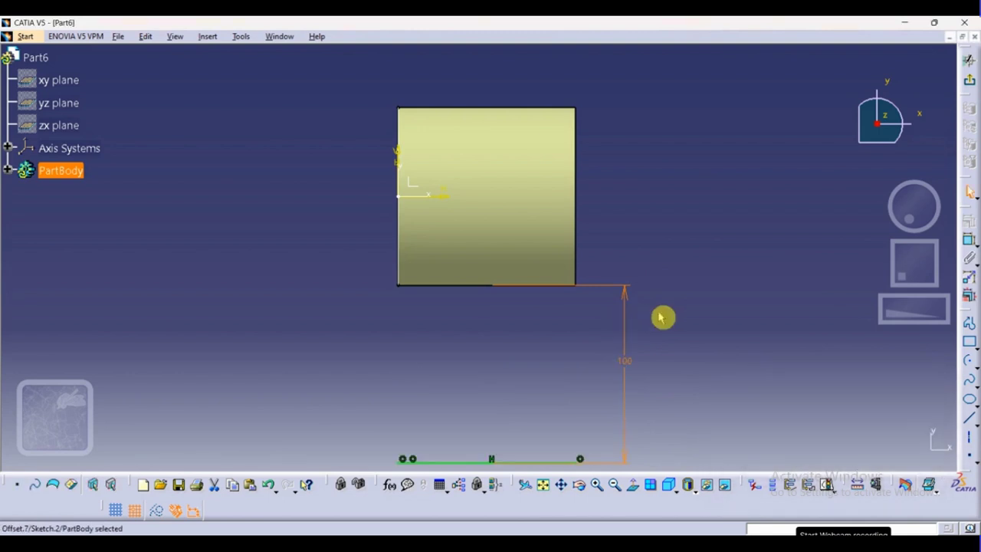
left_click(969, 60)
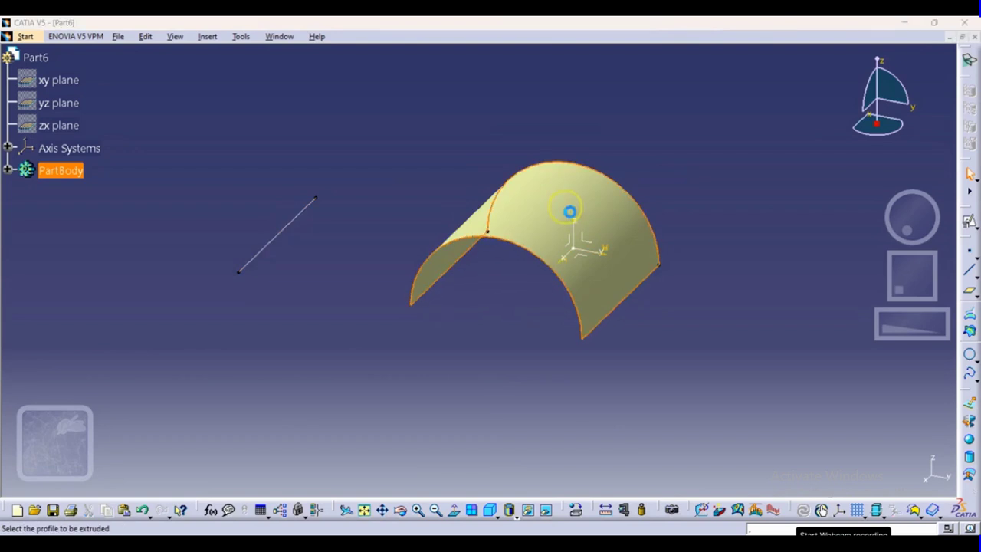
left_click(575, 216)
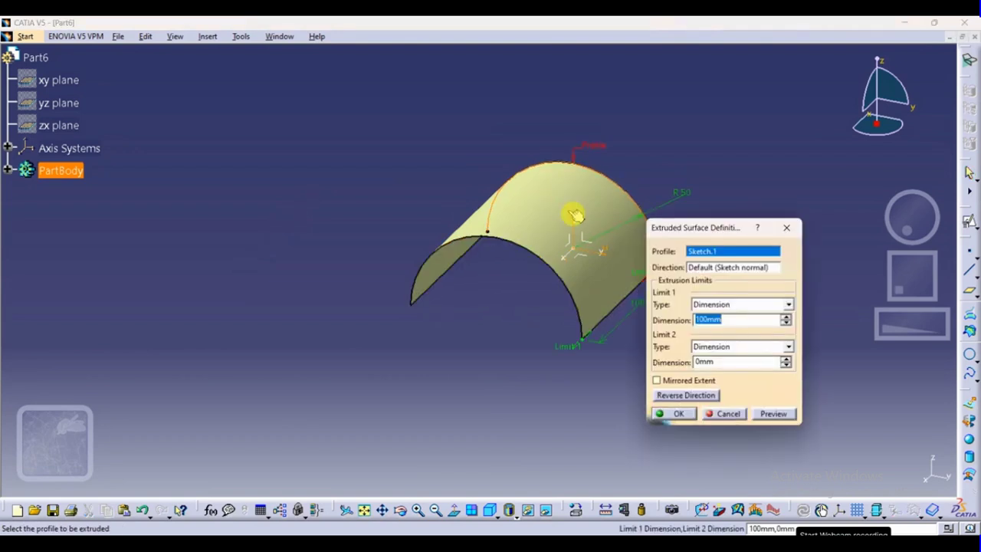
left_click(728, 414)
left_click(583, 307)
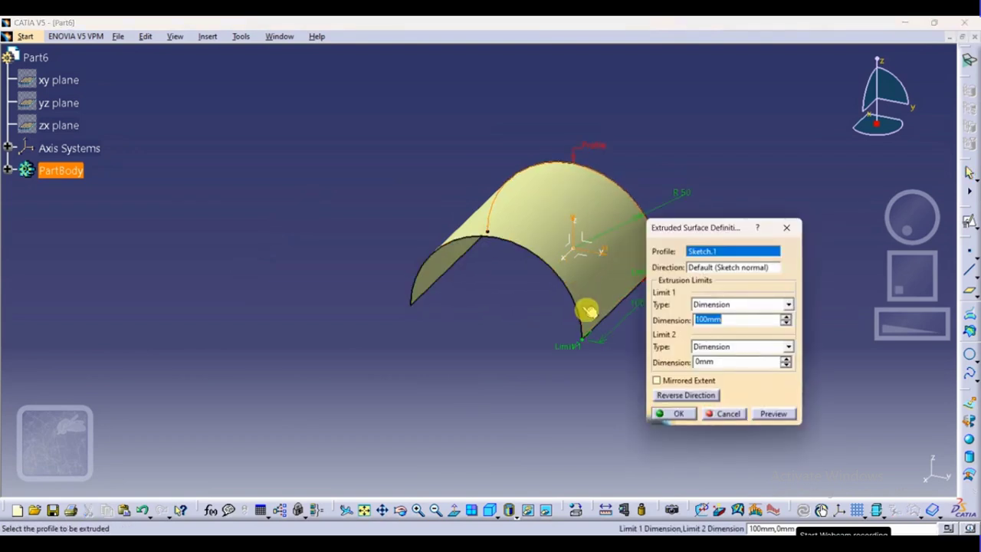
left_click(723, 415)
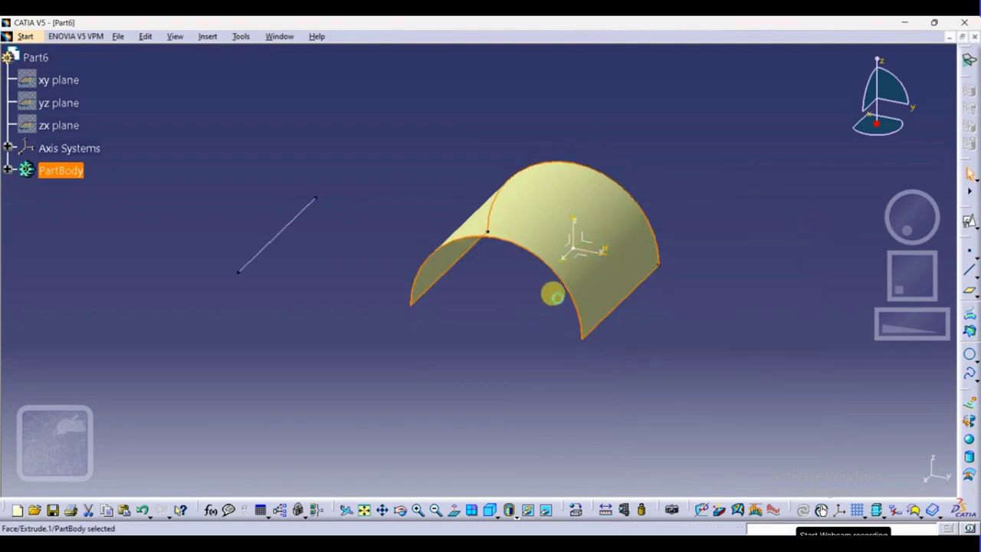
Step: Expand PartBody, open the semicircular profile sketch to inspect its geometry, and exit the sketch
left_click(11, 176)
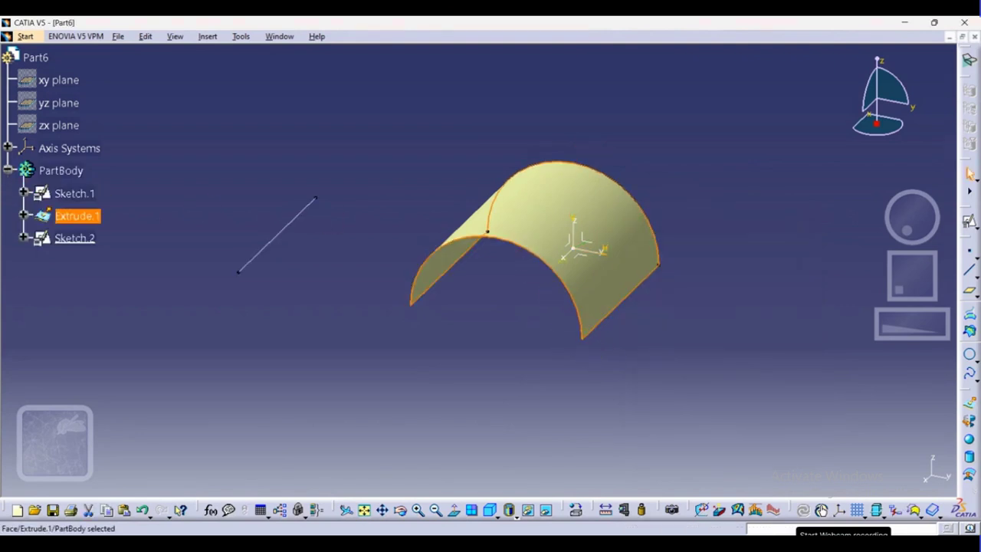
left_click(67, 193)
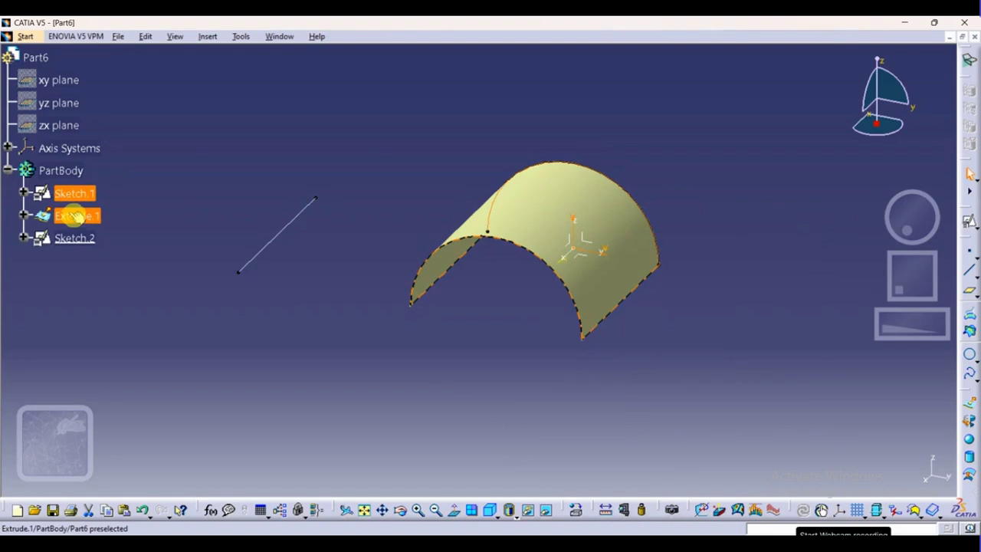
double_click(67, 193)
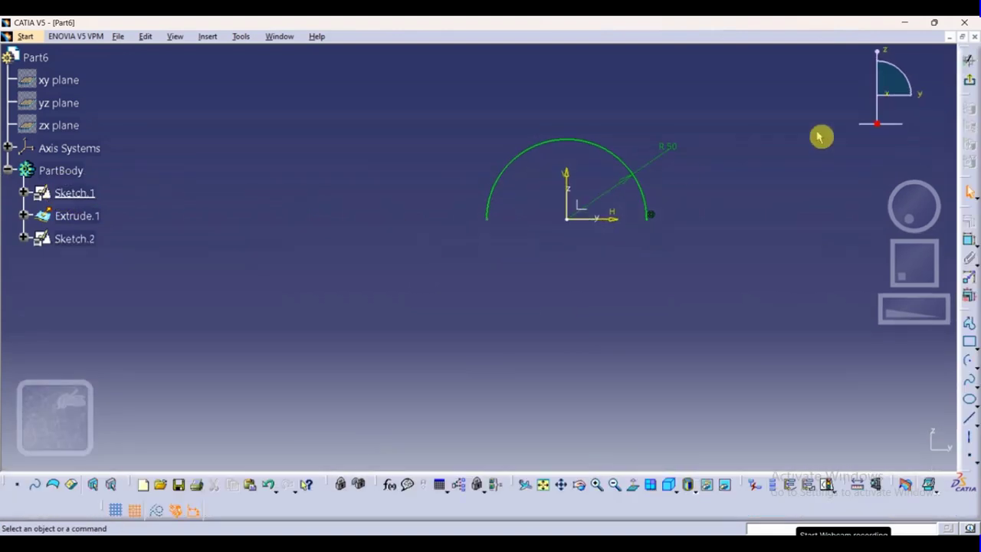
left_click(968, 79)
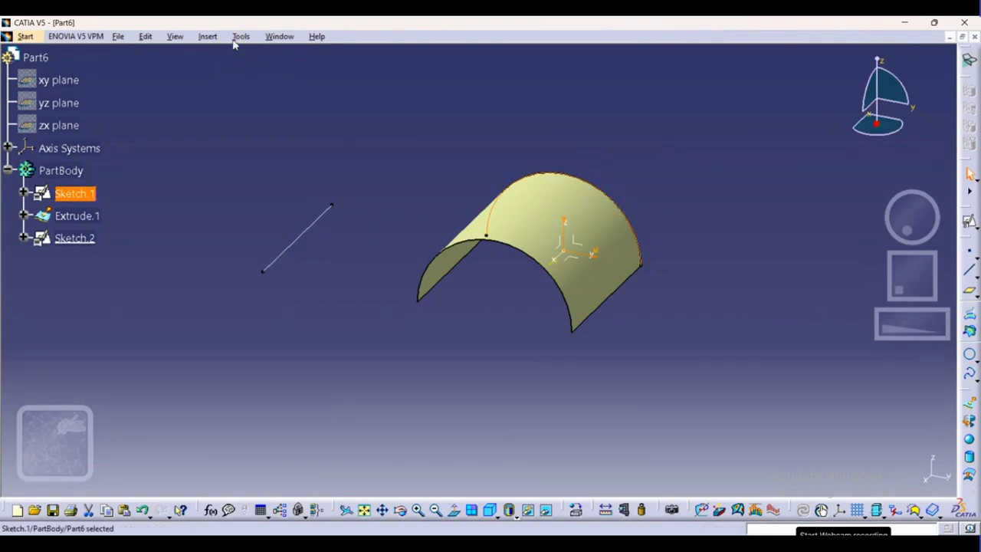
Step: Start a circular sweep with Sketch.1 as limit curve with tangency, Extrude.1 as tangency surface and Sketch.2 as limit curve, and preview it
left_click(175, 37)
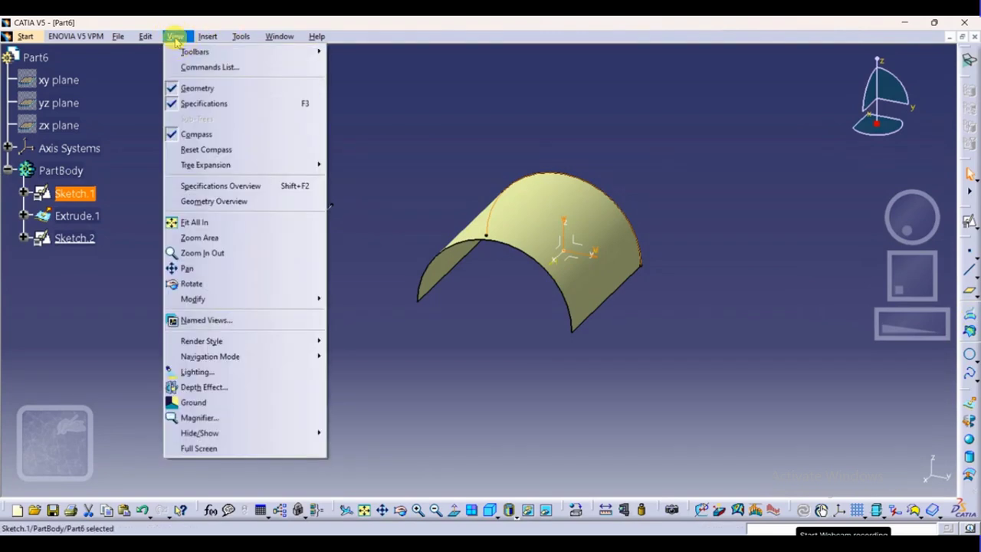
mouse_move(208, 36)
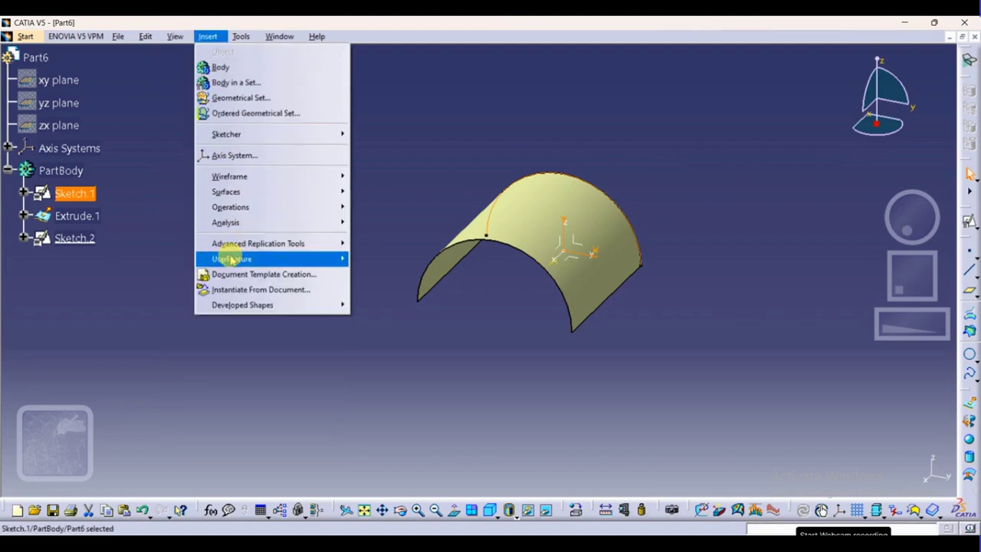
mouse_move(232, 194)
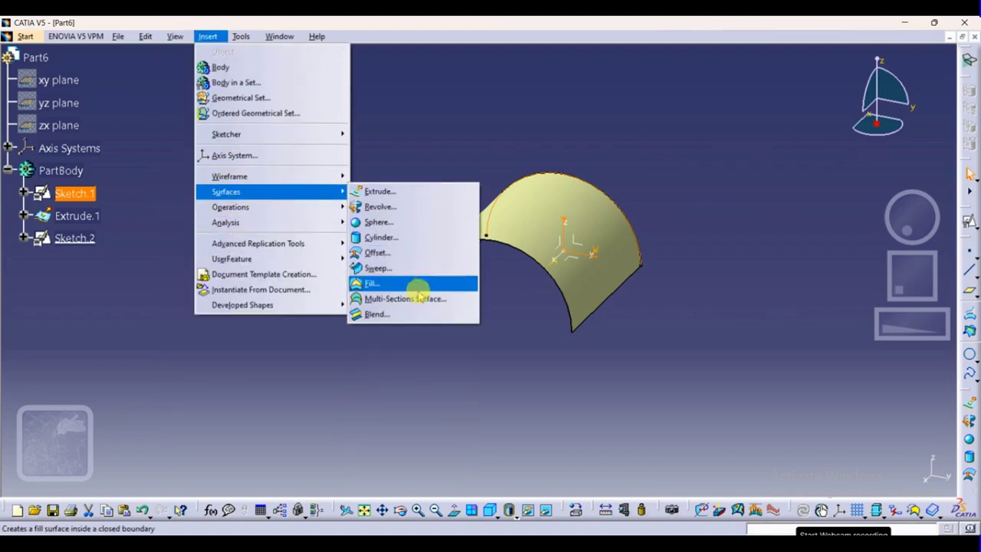
left_click(377, 269)
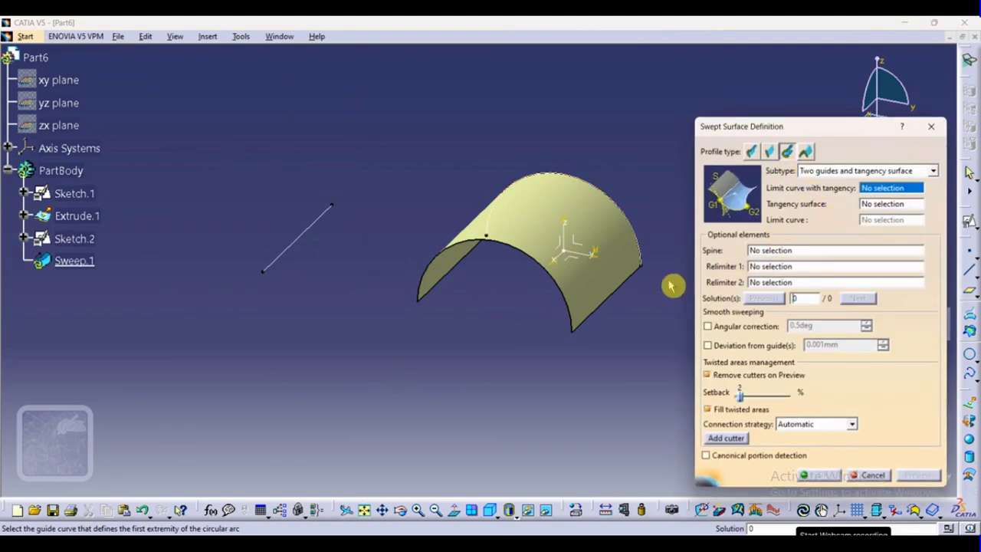
left_click(594, 183)
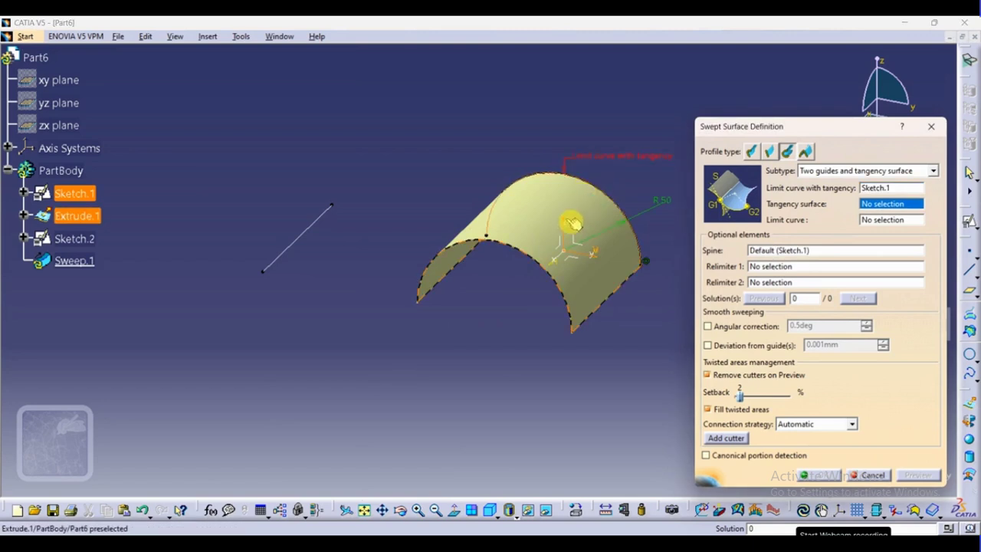
left_click(571, 223)
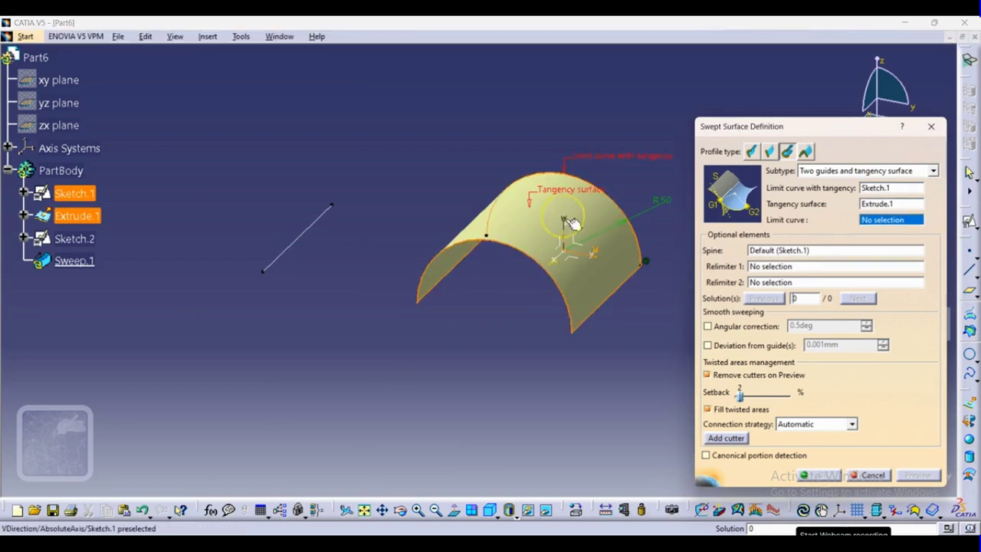
left_click(296, 248)
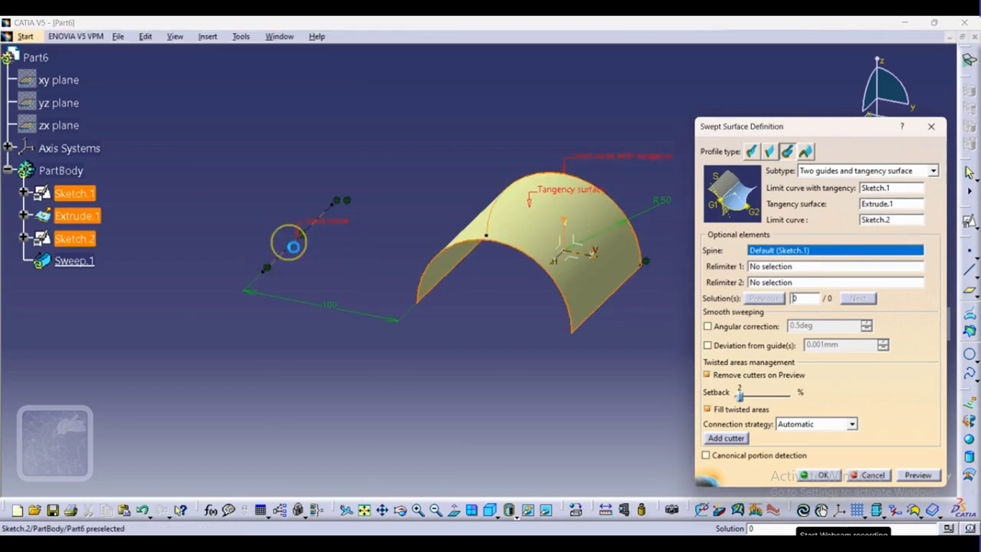
left_click(917, 475)
left_click(551, 310)
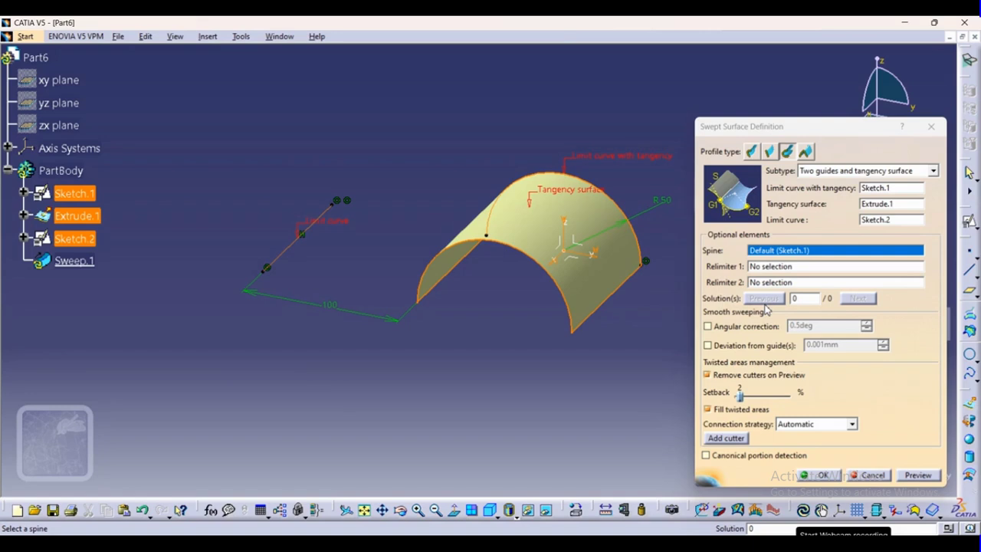
Step: Replace the sweep's limit curve with tangency by the extruded surface's free arc edge opposite Sketch.1, and preview the sweep
left_click(878, 188)
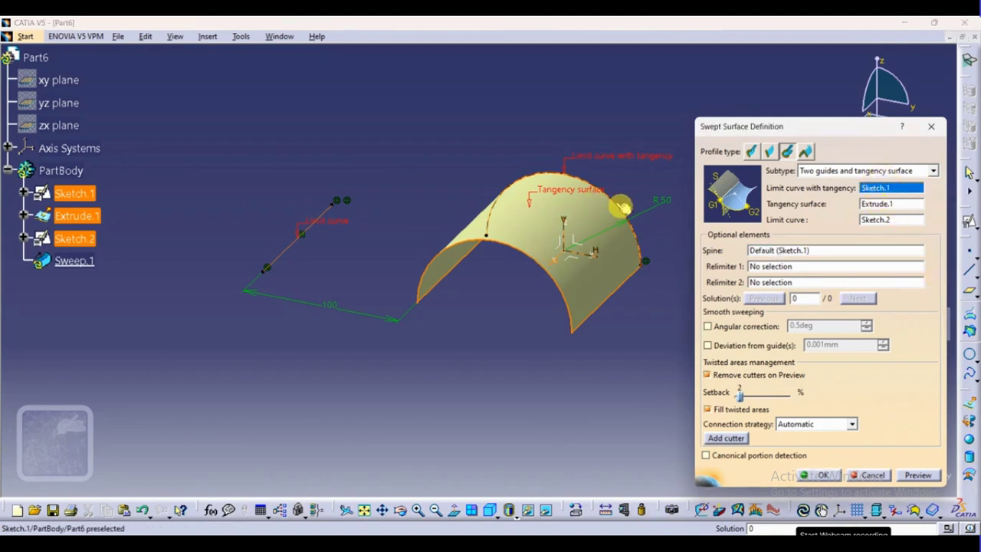
left_click(618, 204)
left_click(617, 205)
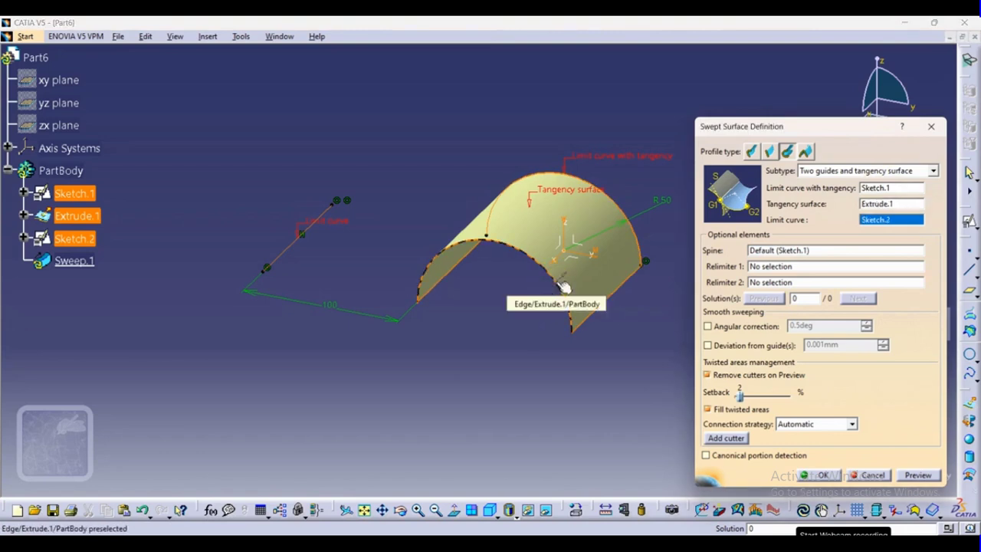
left_click(876, 188)
right_click(876, 188)
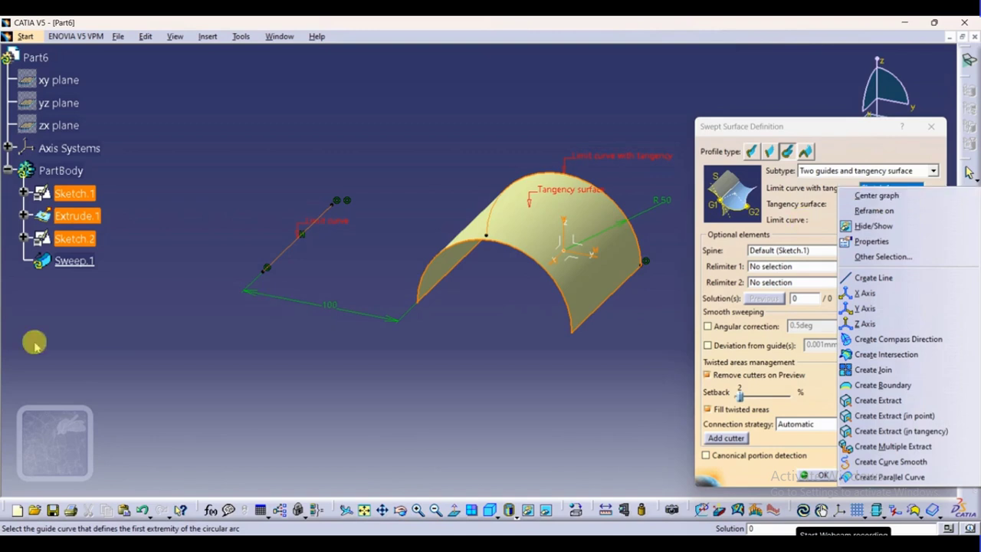
left_click(71, 217)
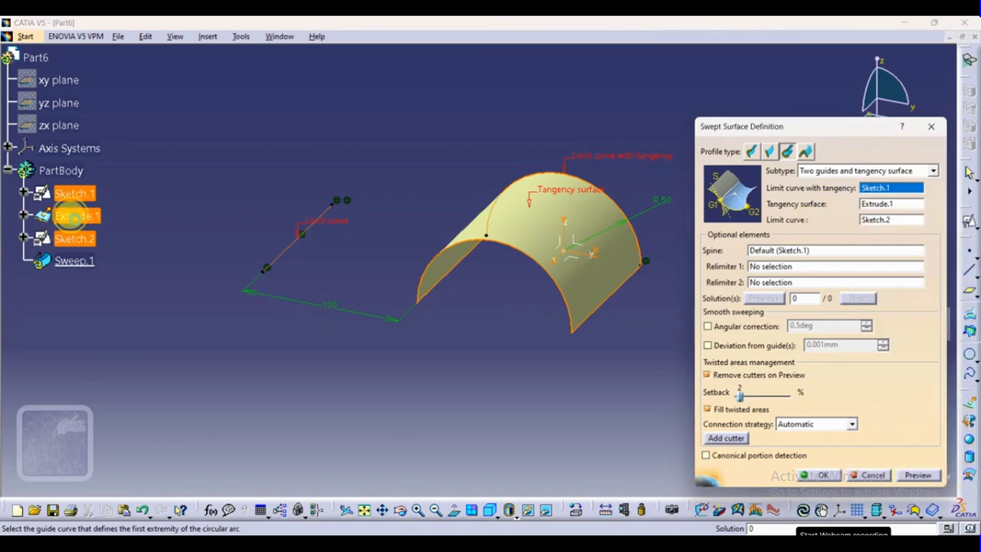
right_click(889, 189)
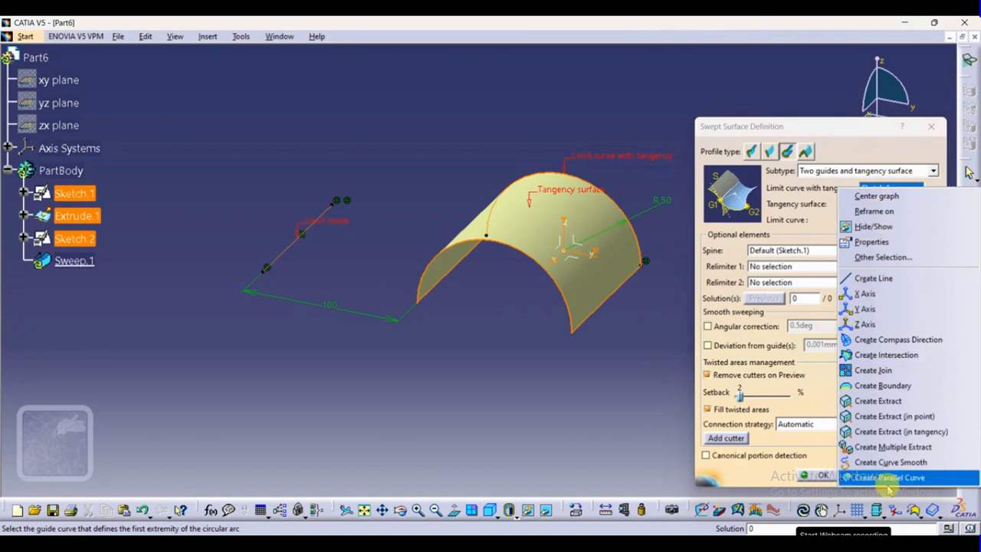
left_click(803, 223)
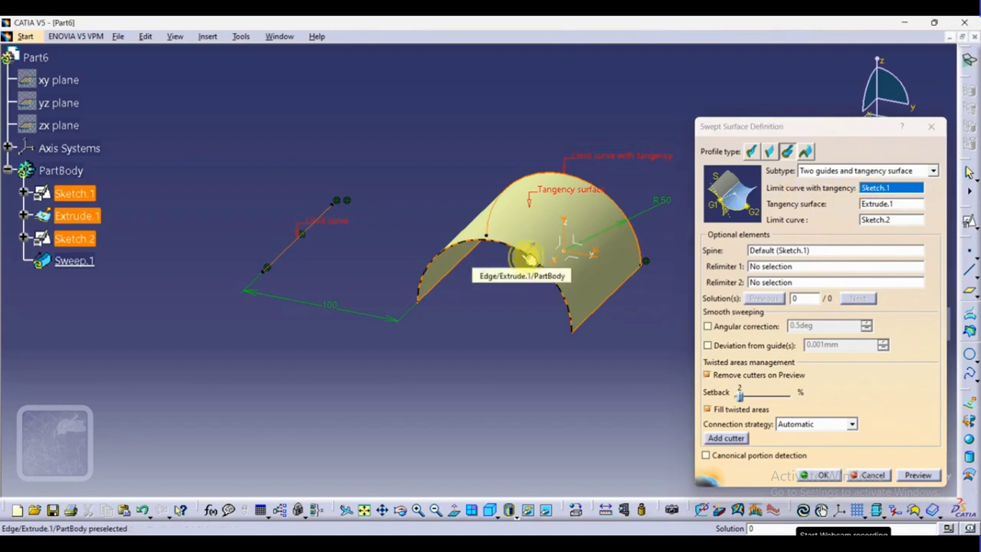
left_click(524, 257)
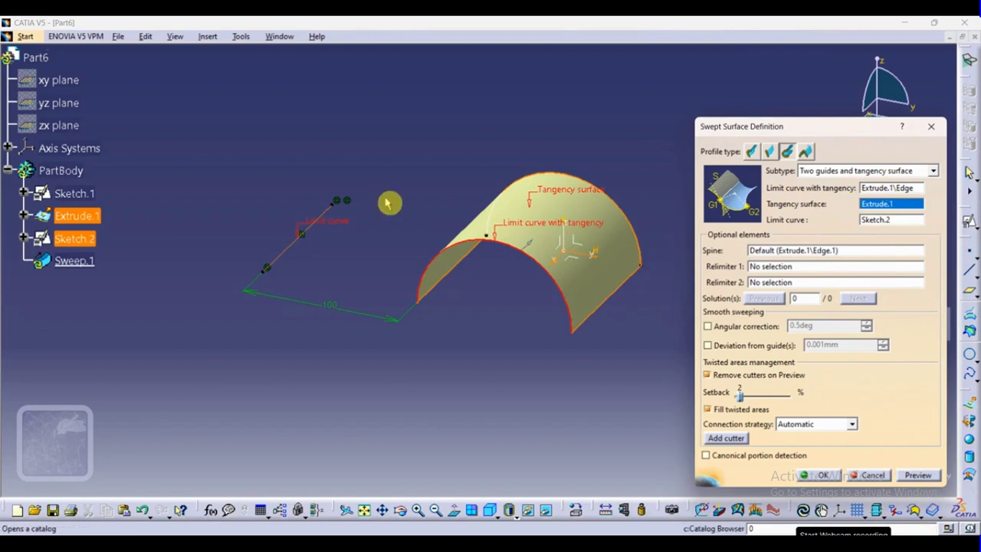
left_click(917, 475)
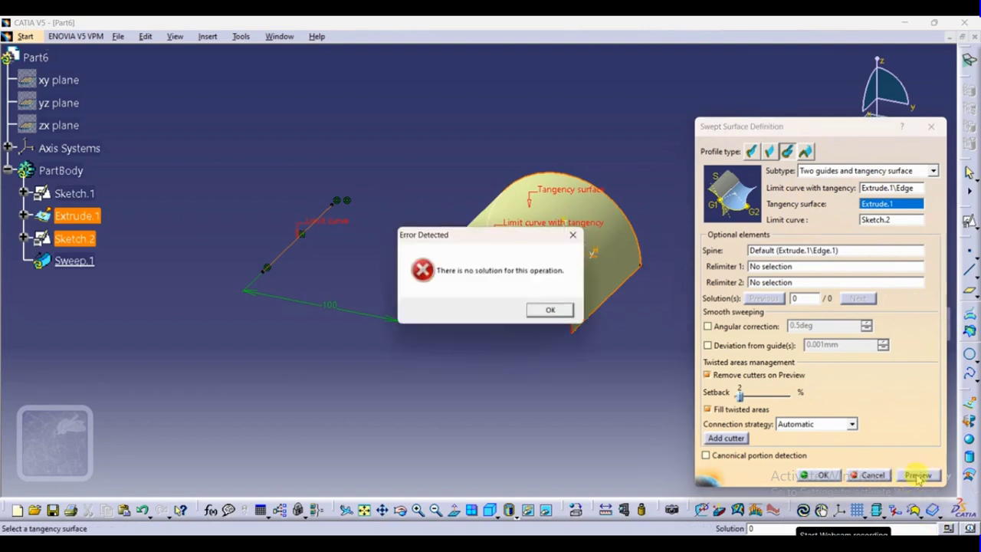
left_click(530, 310)
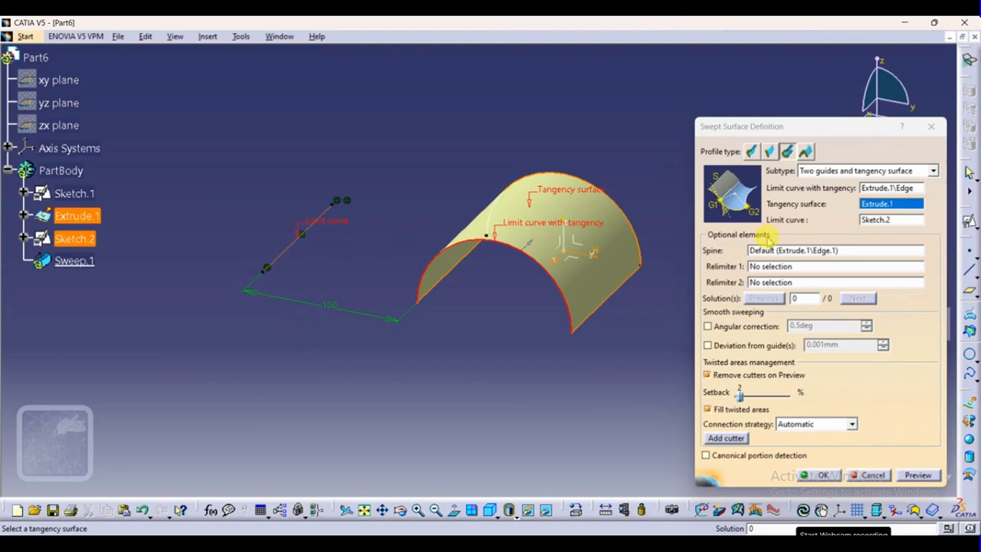
left_click(852, 303)
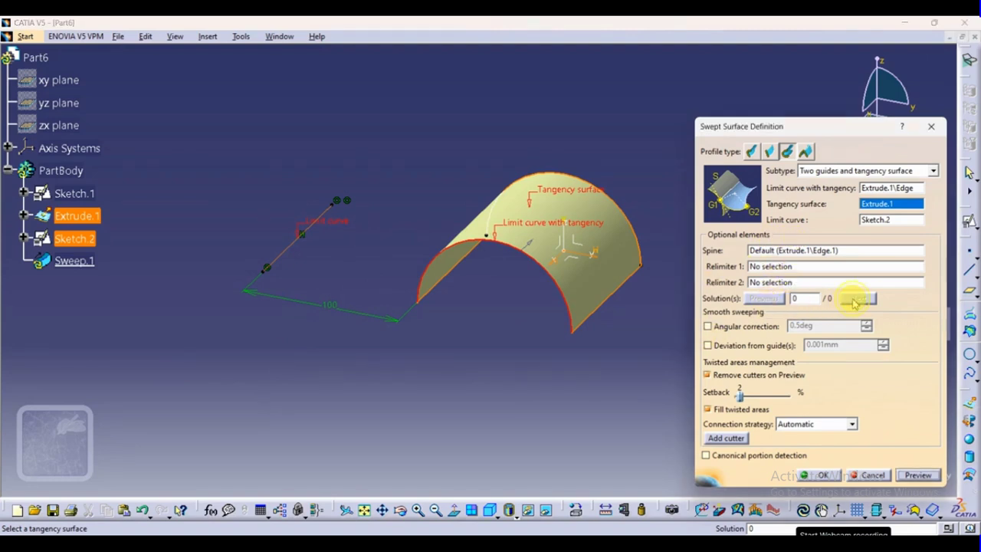
left_click(770, 266)
left_click(775, 251)
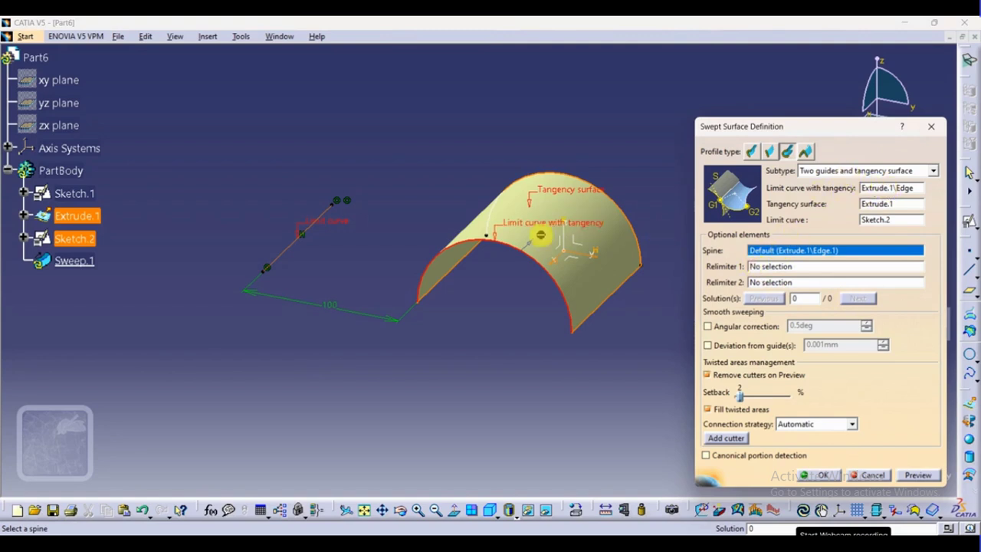
Step: Swap the relative location of the elements in the guide line's 100 mm offset constraint, and try to create the sweep
left_click(330, 307)
double_click(331, 306)
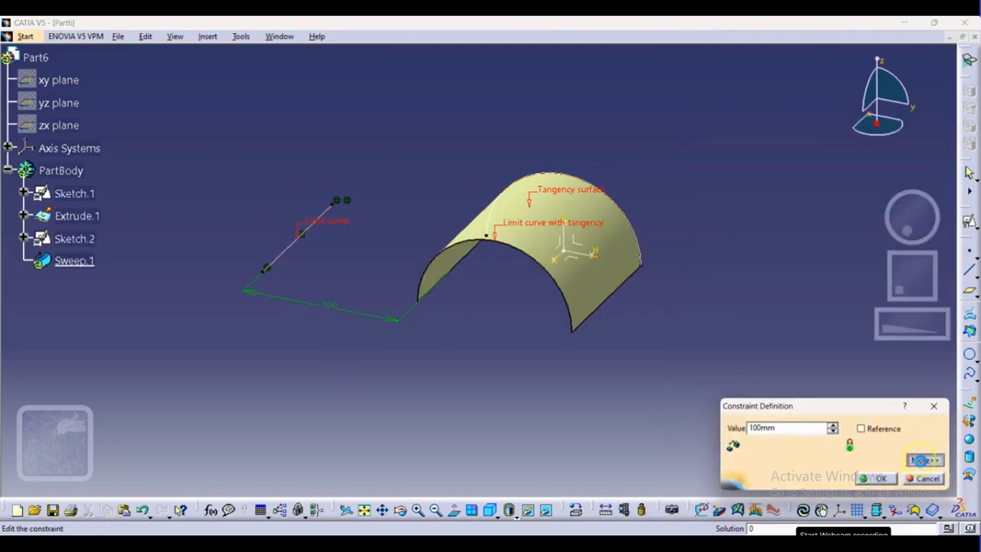
left_click(920, 460)
left_click(495, 434)
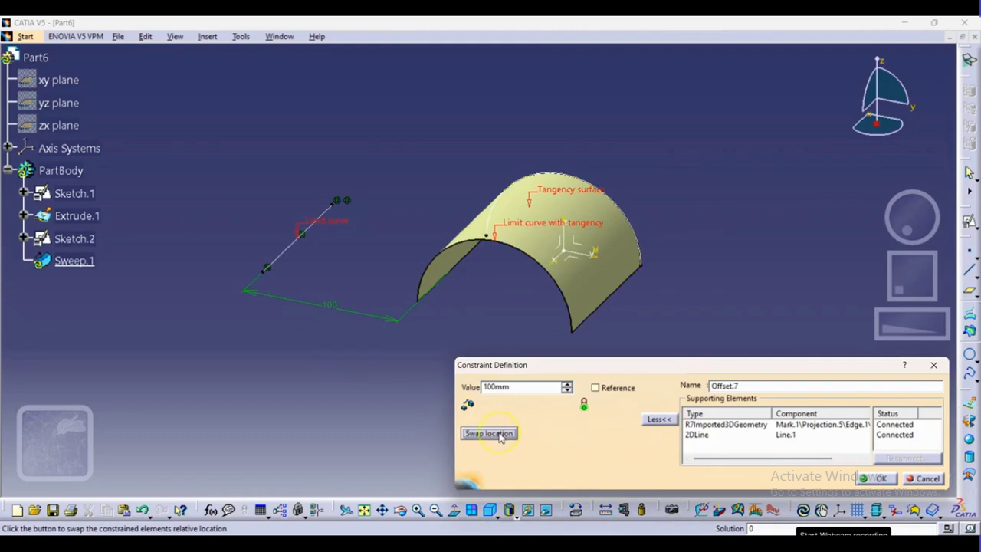
left_click(876, 477)
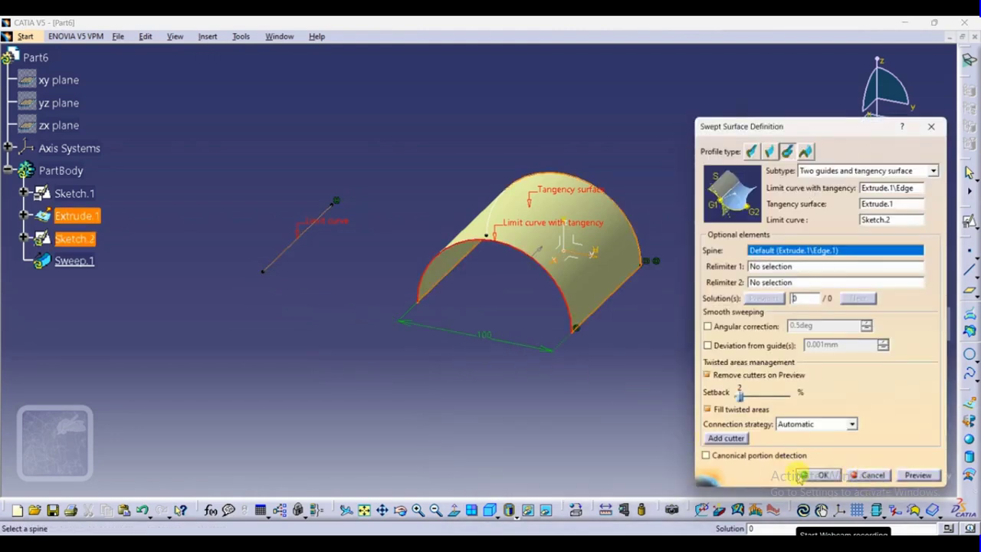
left_click(819, 476)
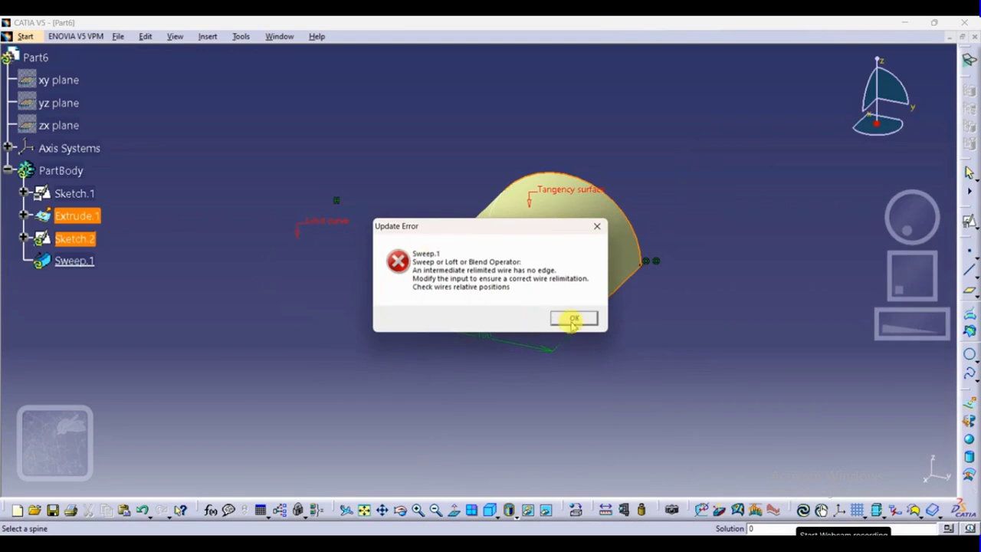
Step: Dismiss the update error and cancel the circular sweep definition
left_click(570, 318)
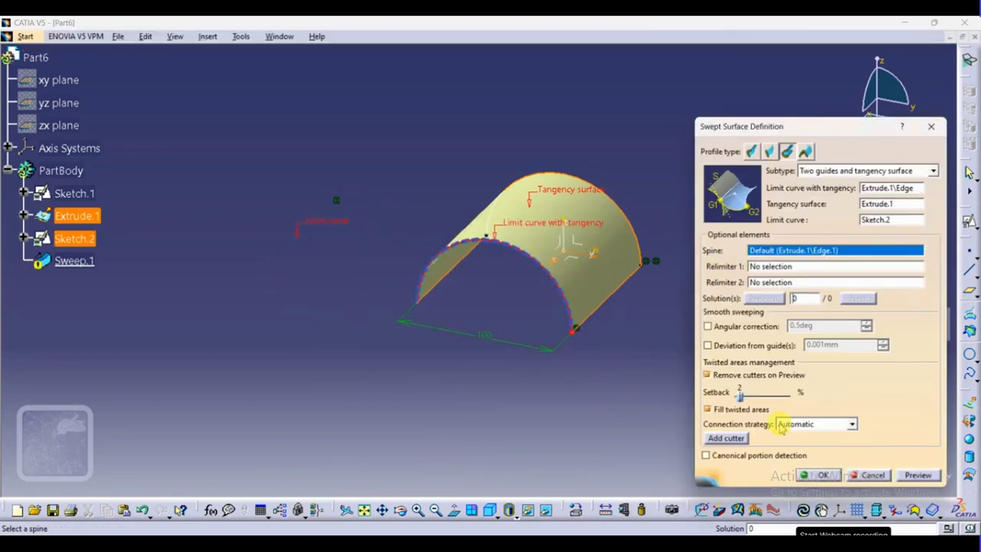
left_click(482, 344)
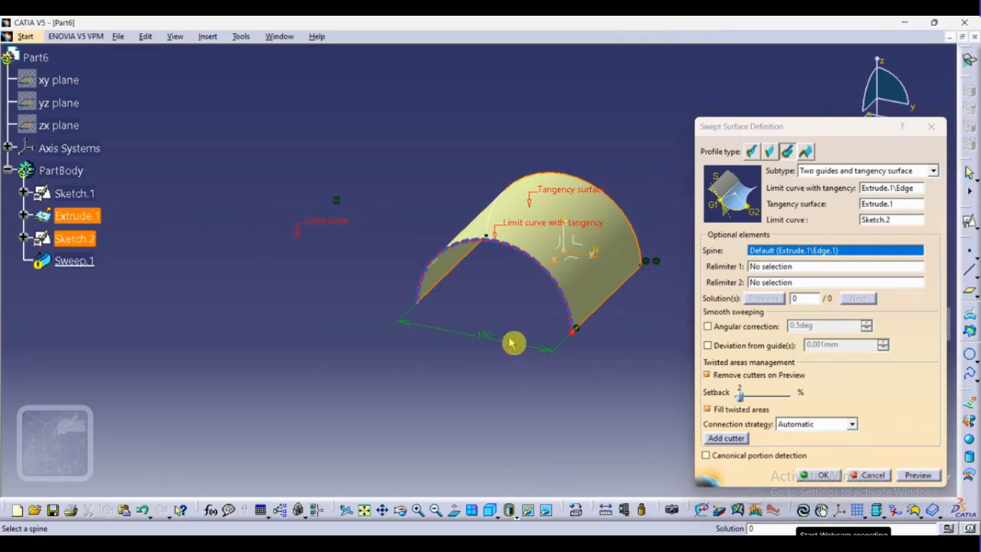
left_click(870, 476)
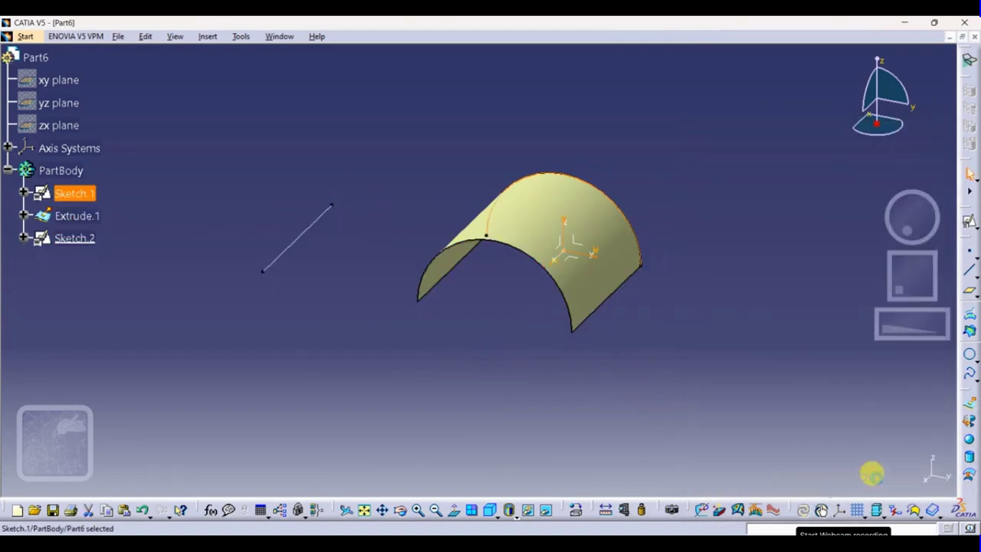
Step: Inspect the guide line and the half-cylinder surface, open the Sketch.3 guide line sketch to check its geometry, and exit it
left_click(734, 383)
left_click(300, 235)
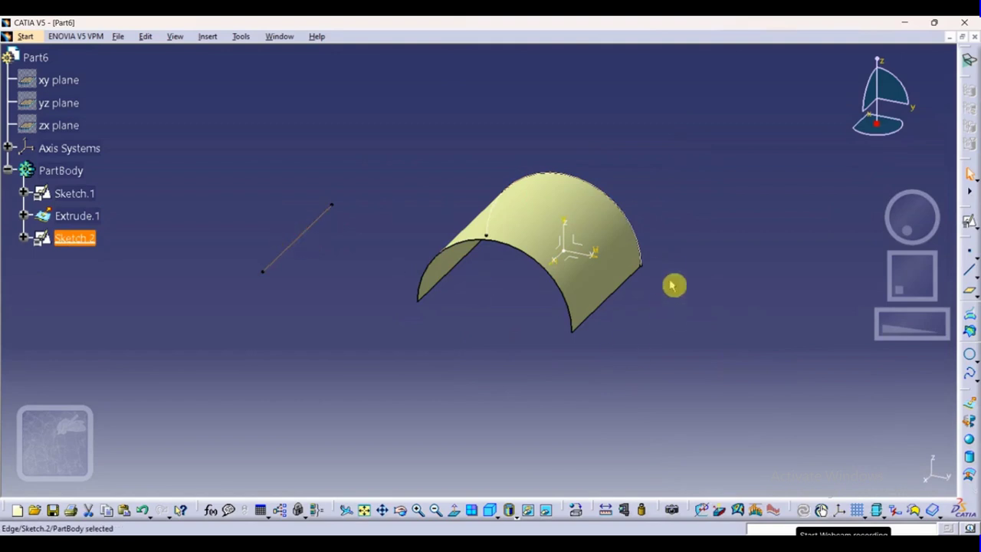
left_click(595, 259)
left_click(599, 304)
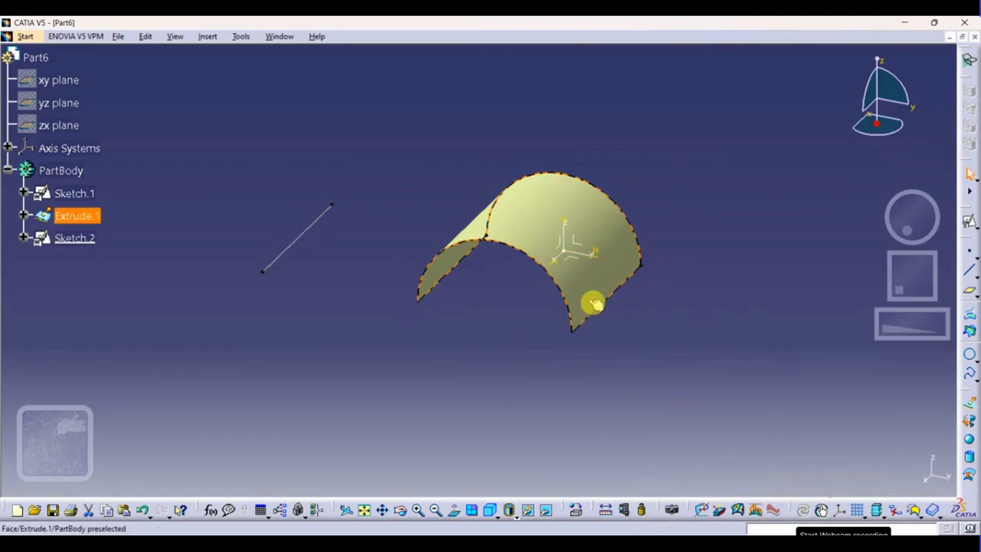
mouse_move(564, 233)
middle_mouse_down()
mouse_move(443, 232)
mouse_move(554, 233)
middle_mouse_up()
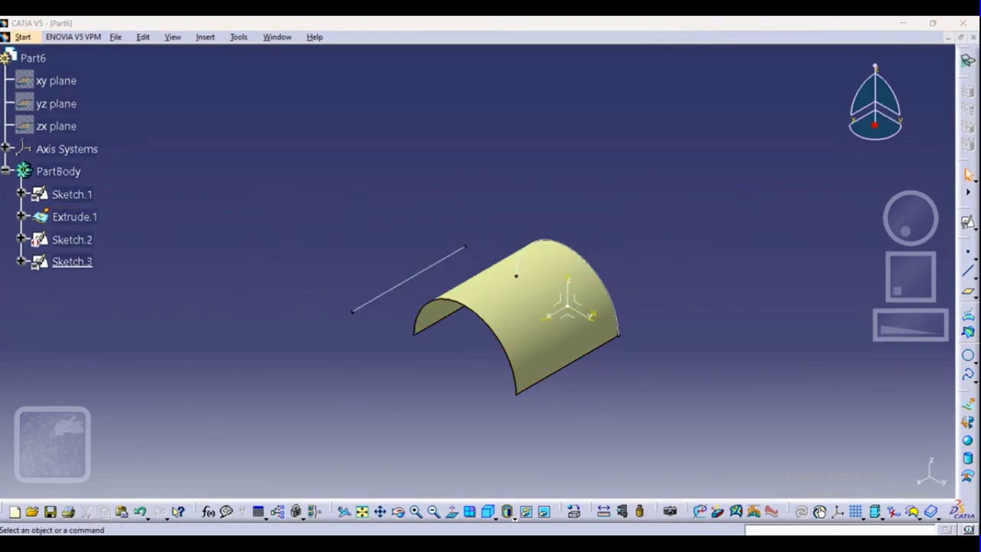
double_click(415, 285)
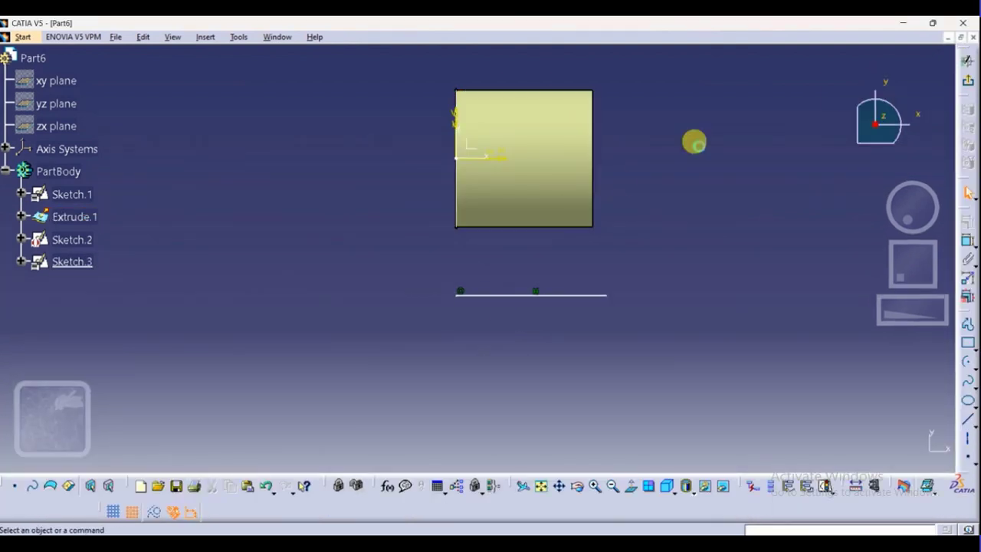
left_click(967, 60)
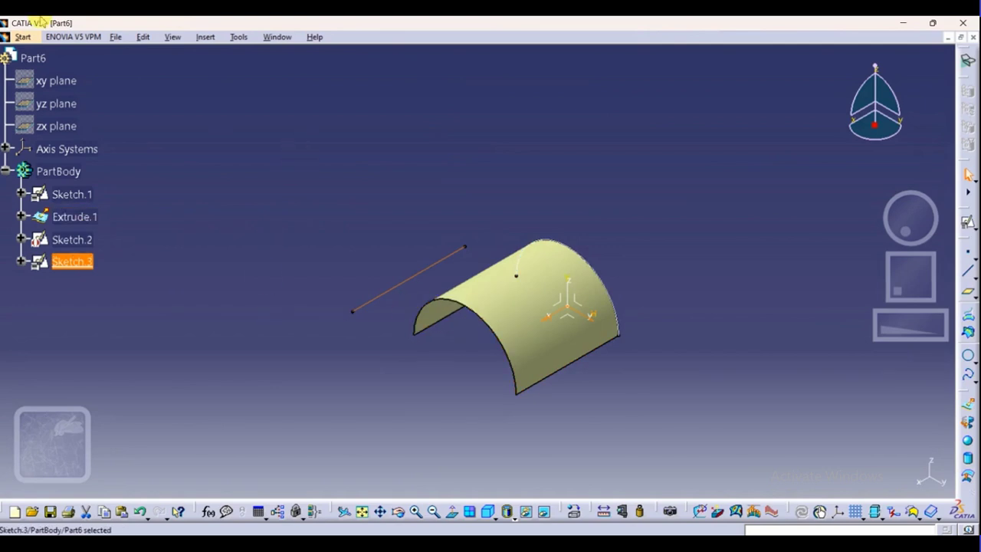
Step: Start a circular sweep from Extrude.1's straight edge nearest the guide line, with Extrude.1 as tangency surface and Sketch.3 as limit curve, and preview it
left_click(205, 37)
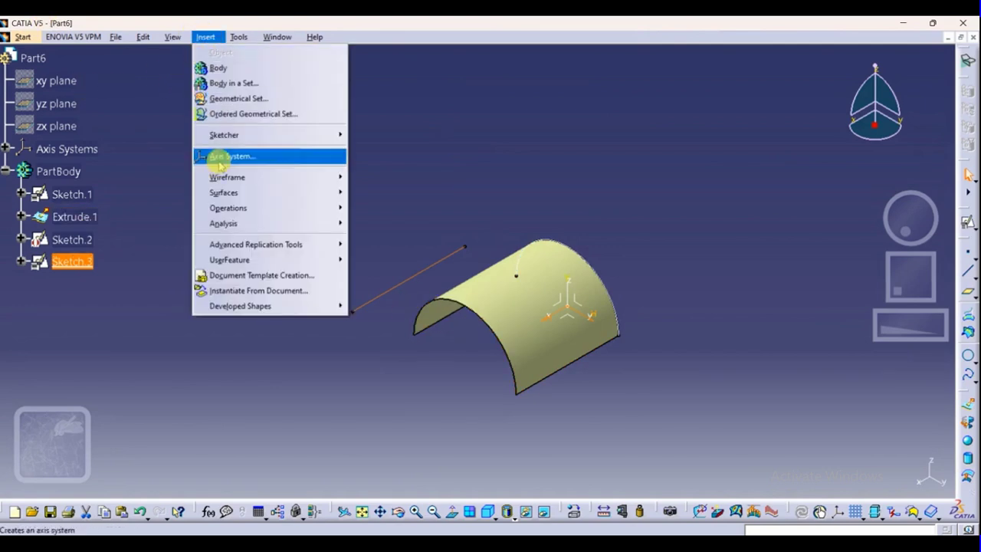
mouse_move(253, 193)
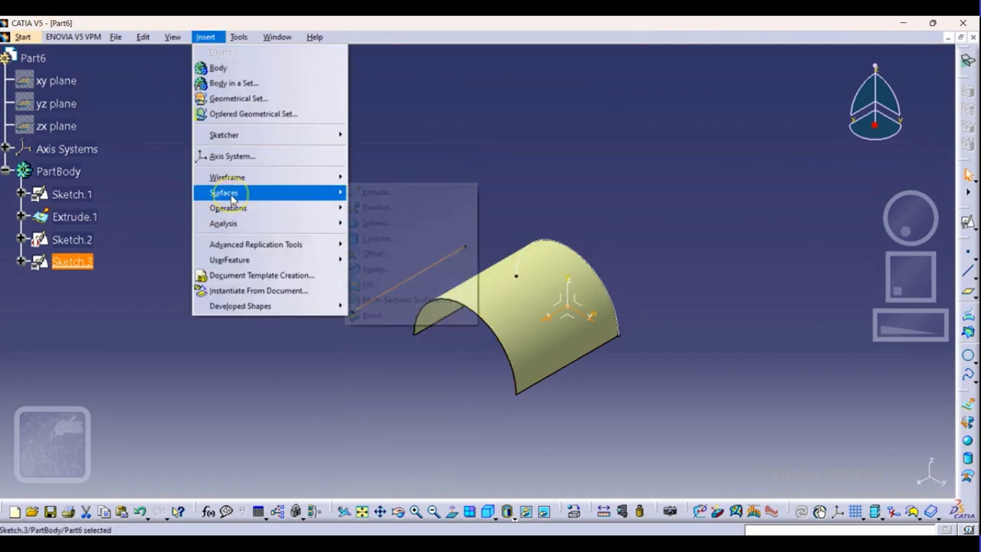
left_click(372, 269)
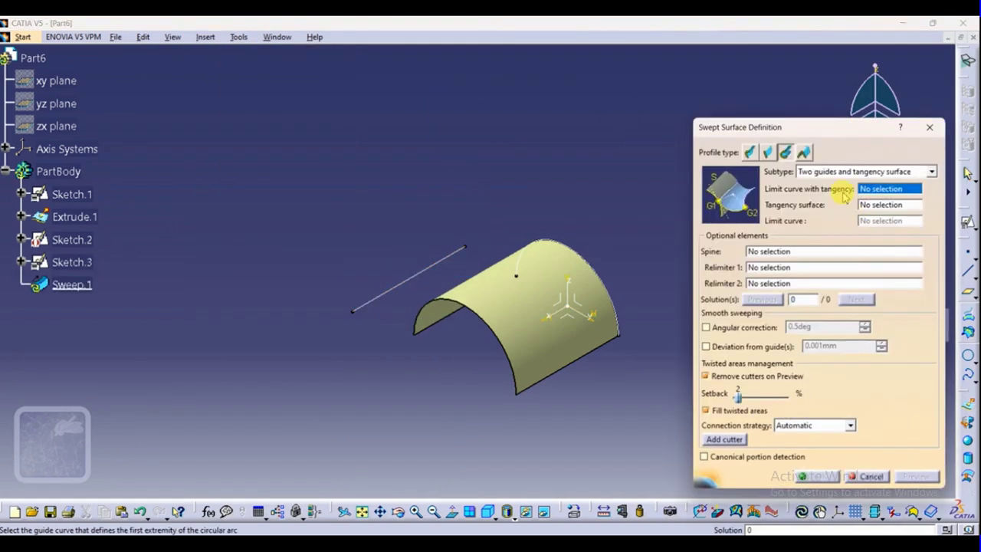
left_click(446, 315)
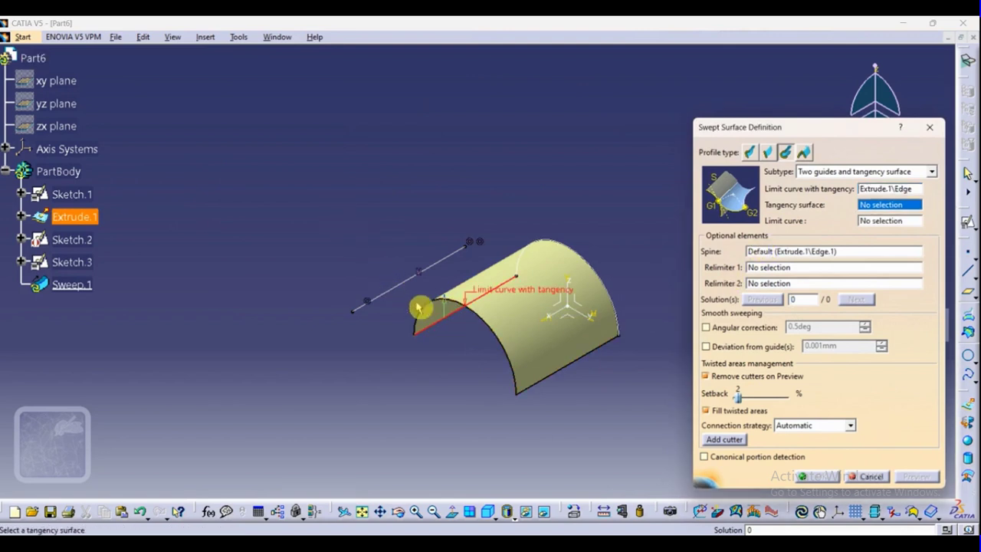
left_click(515, 309)
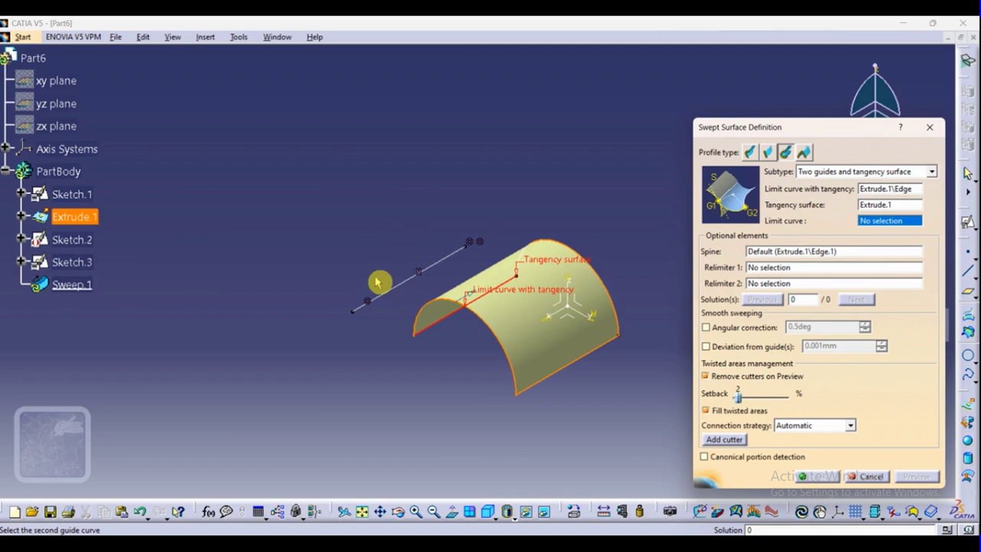
left_click(406, 290)
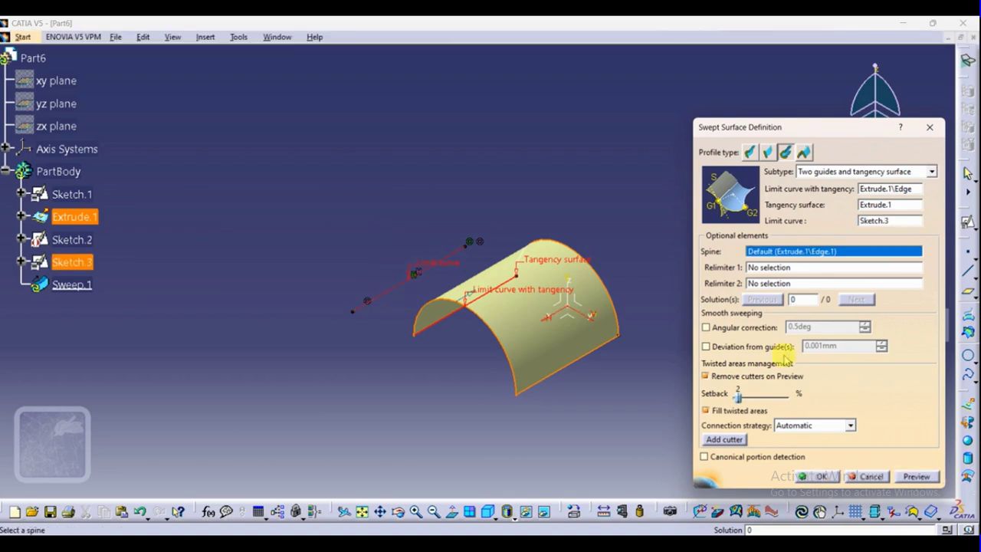
left_click(916, 476)
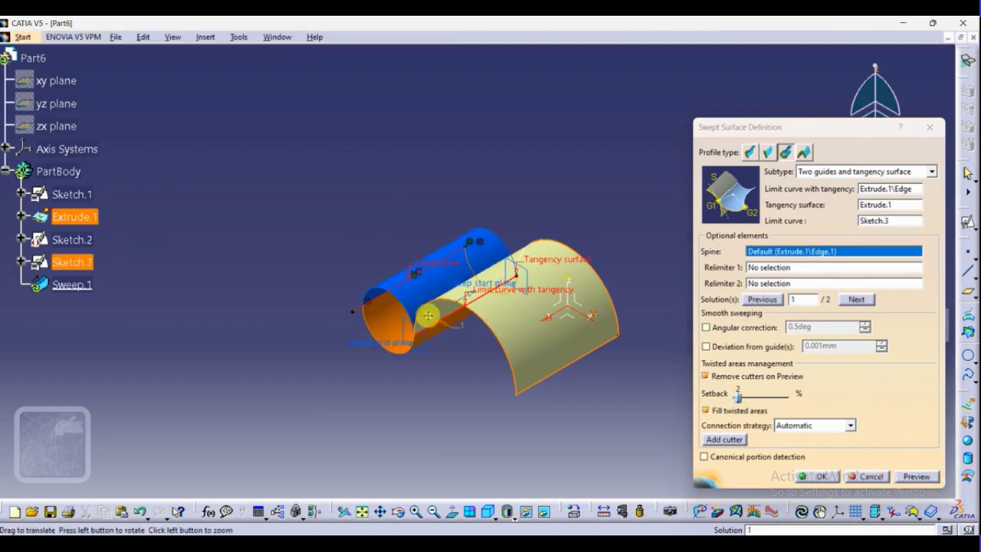
Step: Choose solution 2 of the two-guides-and-tangency-surface sweep and create the surface
middle_click_drag(428, 314, 583, 329)
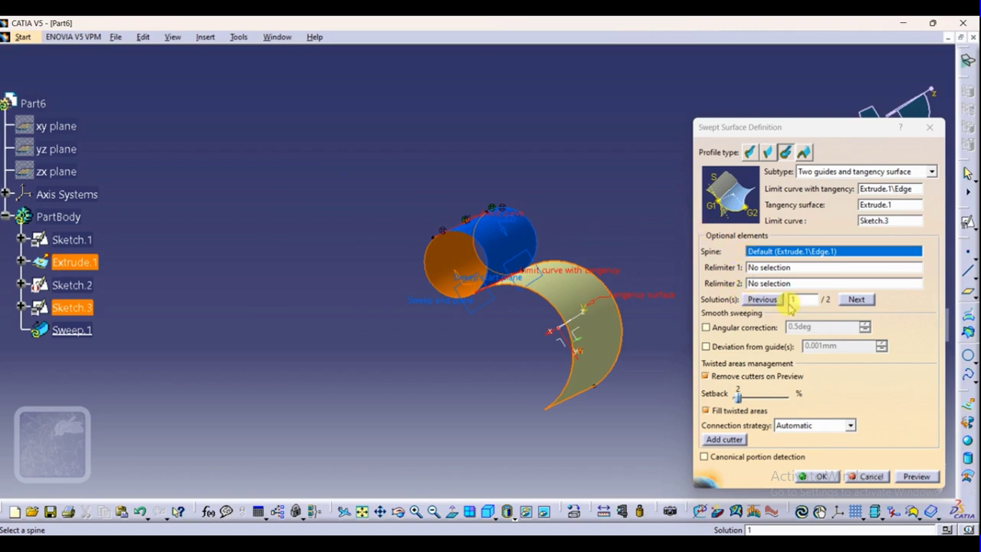
left_click(854, 300)
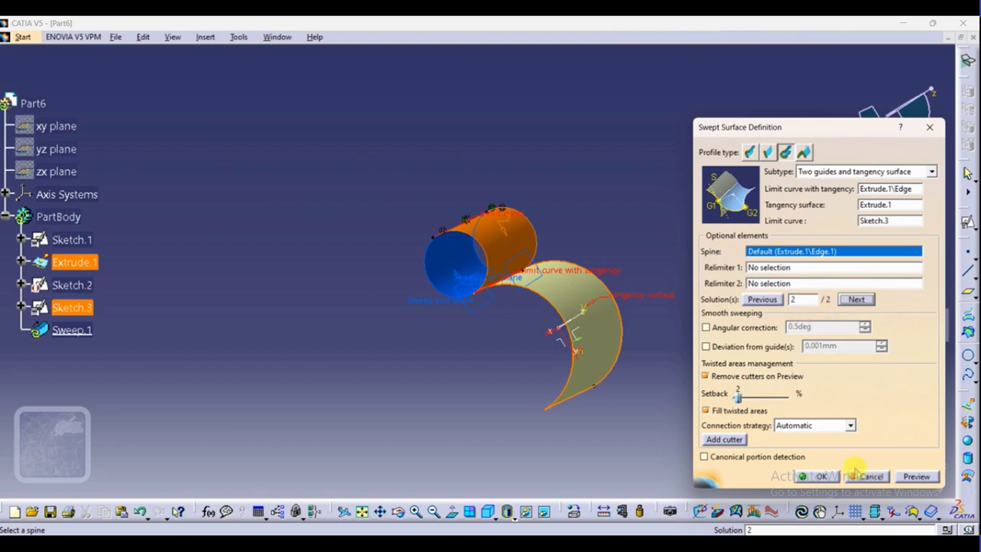
left_click(818, 477)
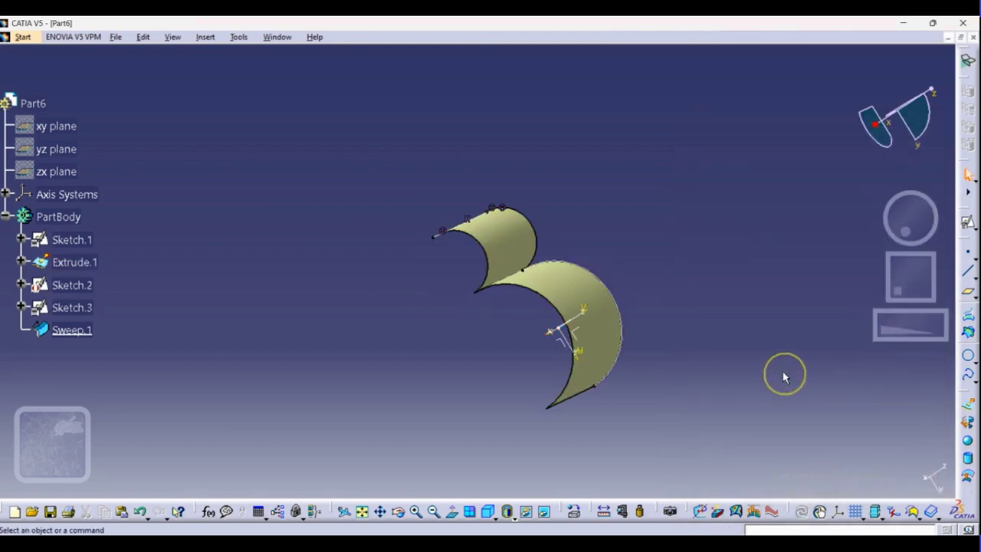
middle_click_drag(521, 305, 501, 287)
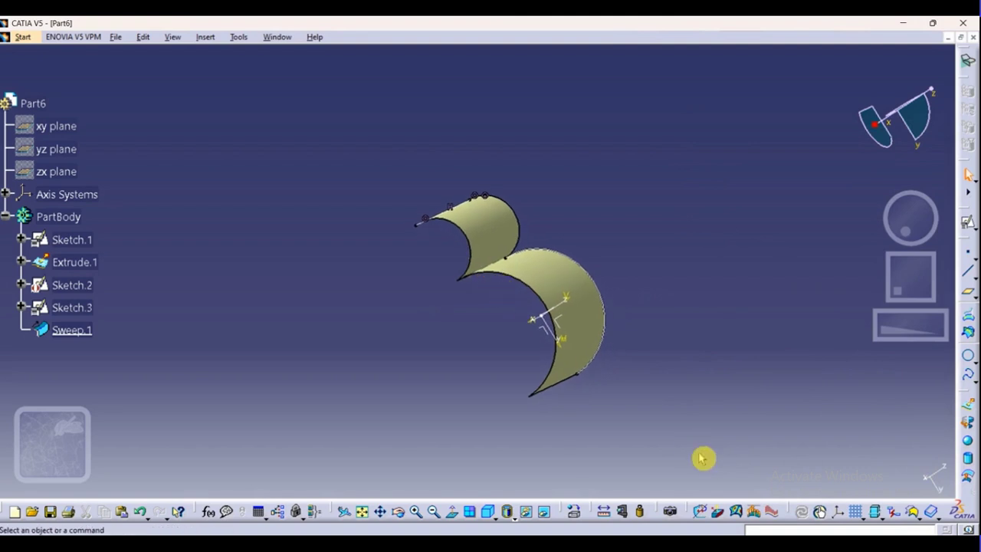